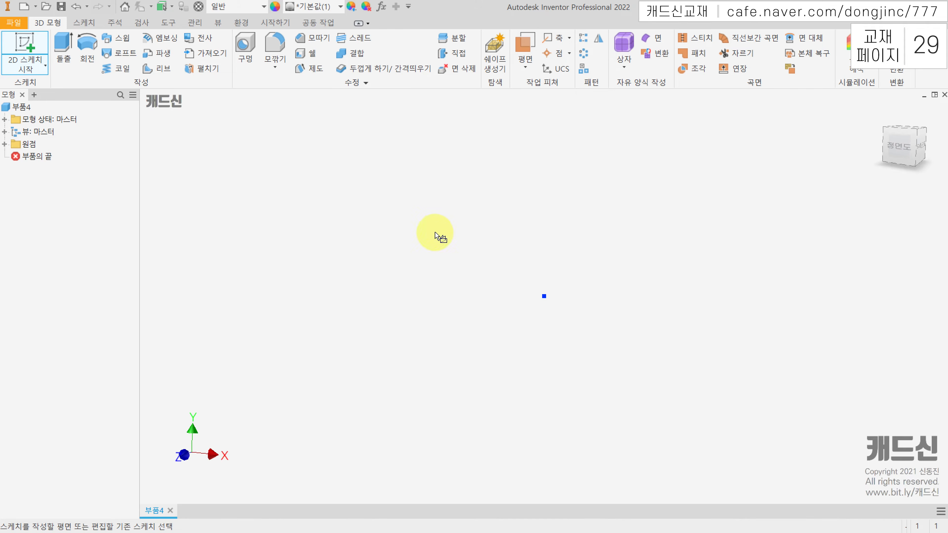
Sketch a slanted line about 8 mm long from the origin down and slightly to its left, and delete it
{"action": "key", "text": "l"}
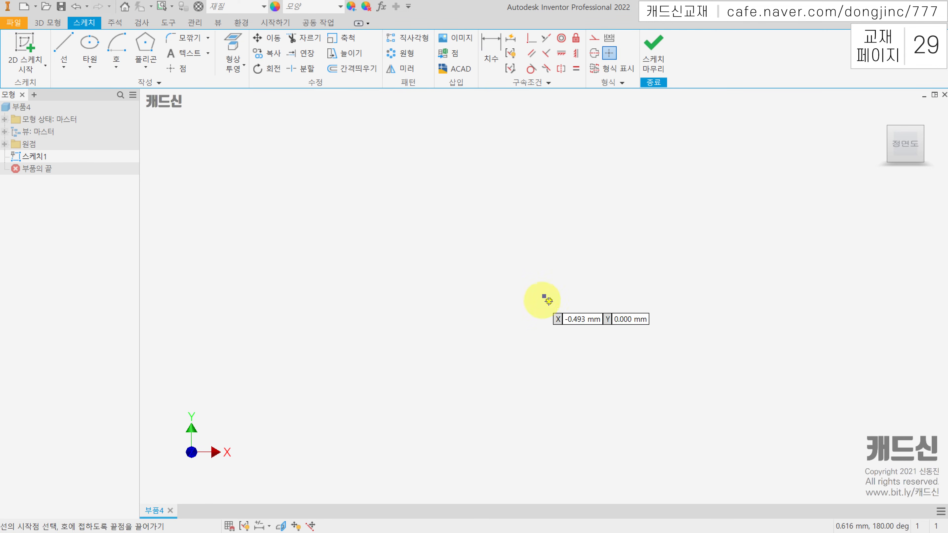
{"action": "left_click", "coordinate": [515, 199]}
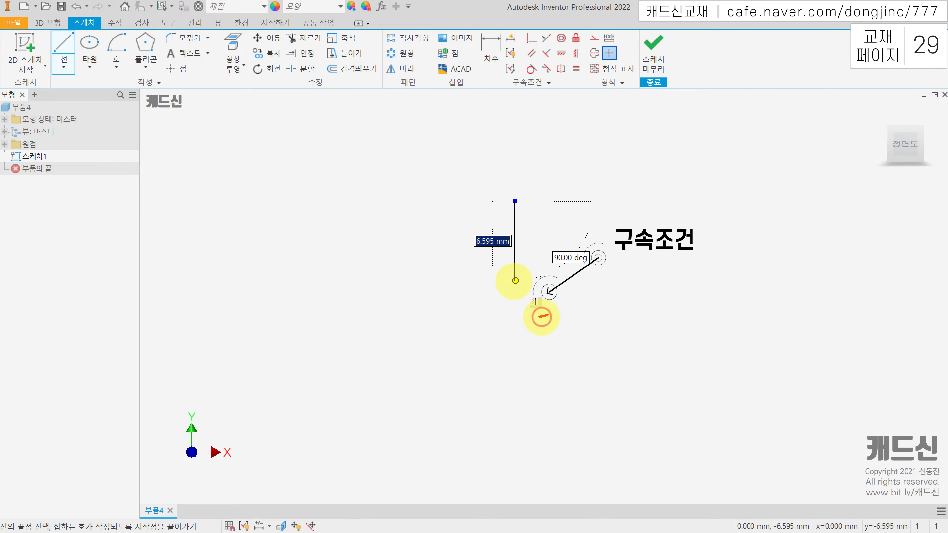
{"action": "left_click_drag", "start_coordinate": [524, 283], "coordinate": [548, 285]}
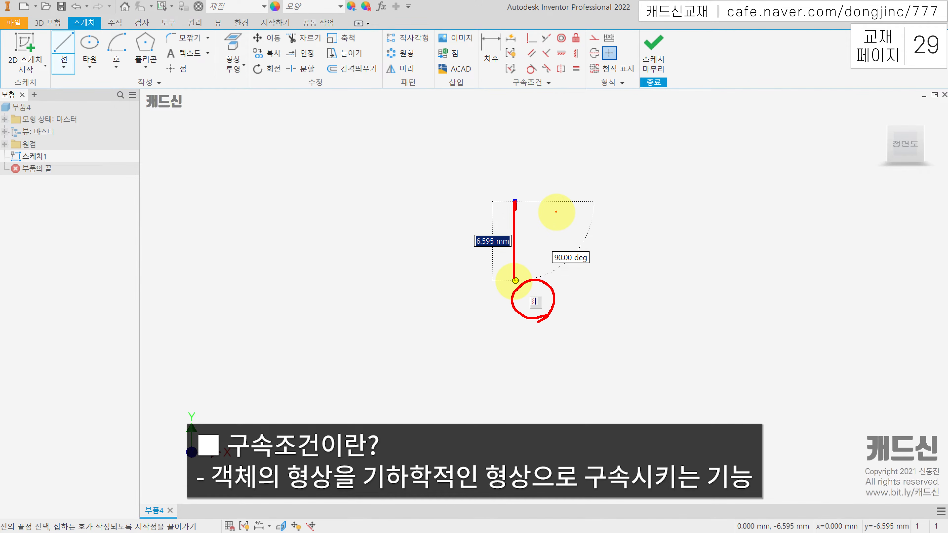
{"action": "left_click", "coordinate": [63, 43]}
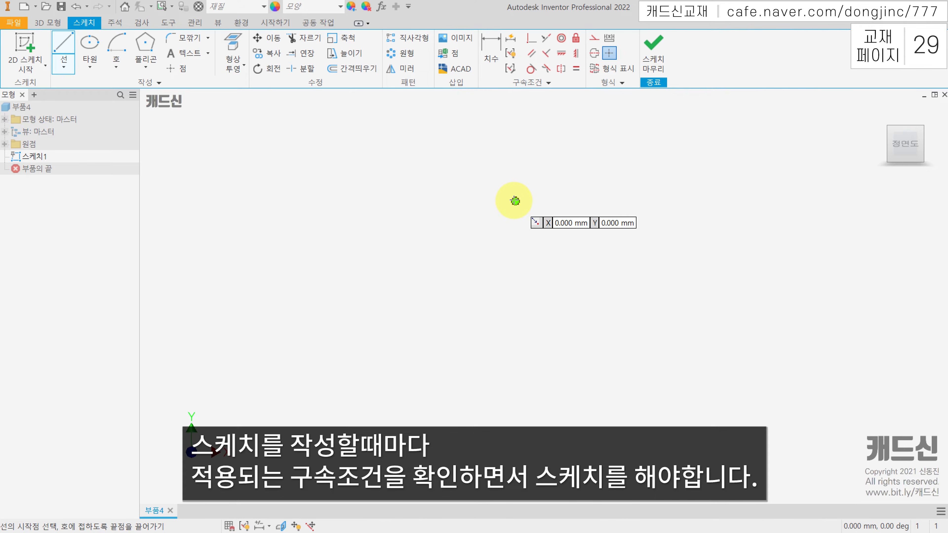
{"action": "left_click", "coordinate": [513, 201]}
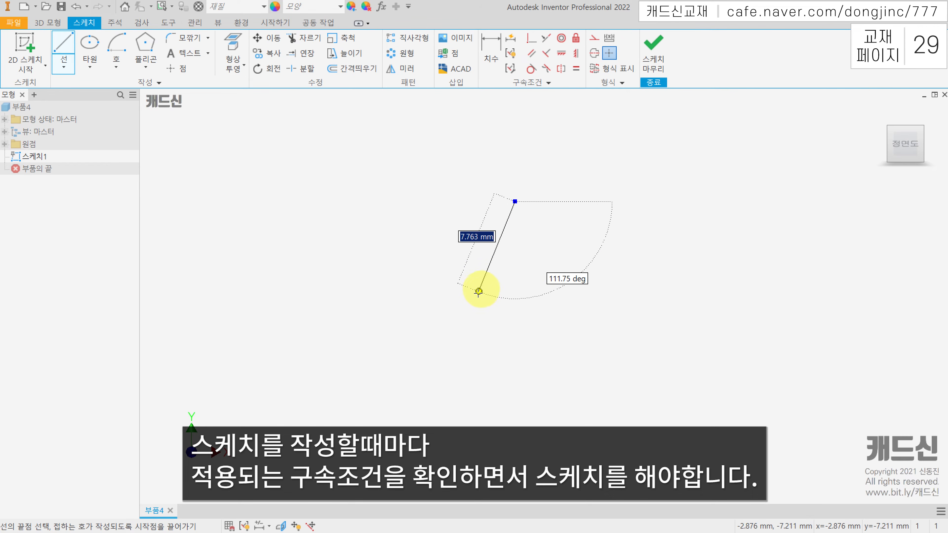
{"action": "double_click", "coordinate": [476, 293]}
{"action": "key", "text": "Escape"}
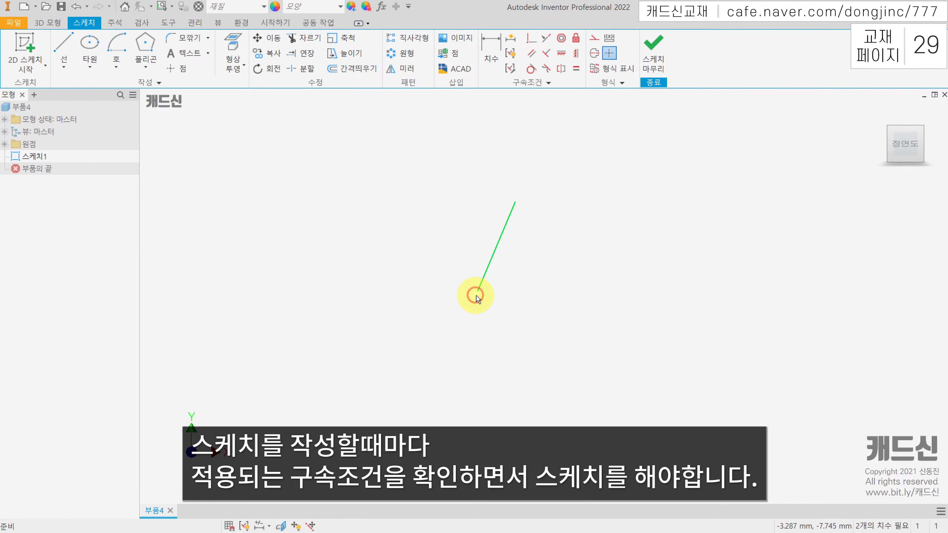
{"action": "left_click_drag", "start_coordinate": [476, 293], "coordinate": [455, 248]}
{"action": "key", "text": "Delete"}
Sketch a vertical line about 6.6 mm long downward from the origin and stretch its free endpoint farther down
{"action": "key", "text": "l"}
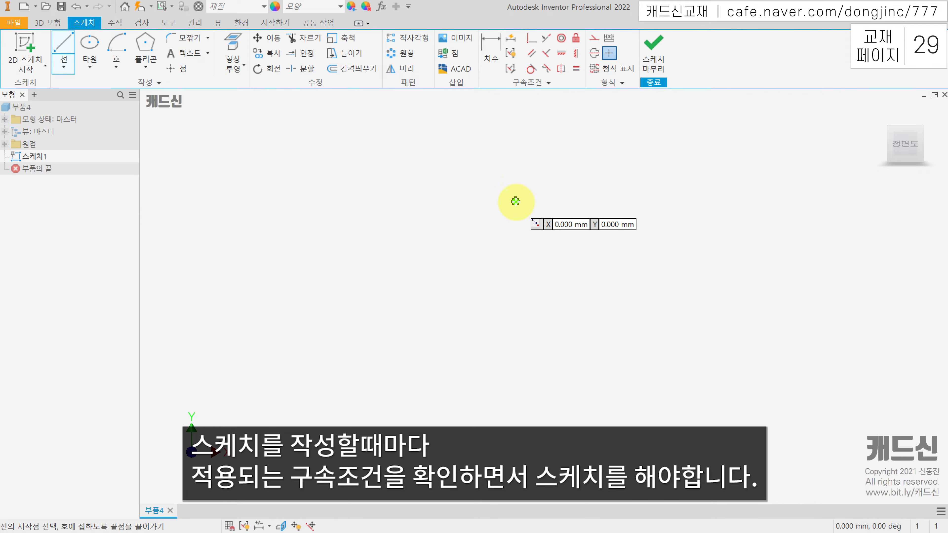
{"action": "left_click", "coordinate": [514, 201]}
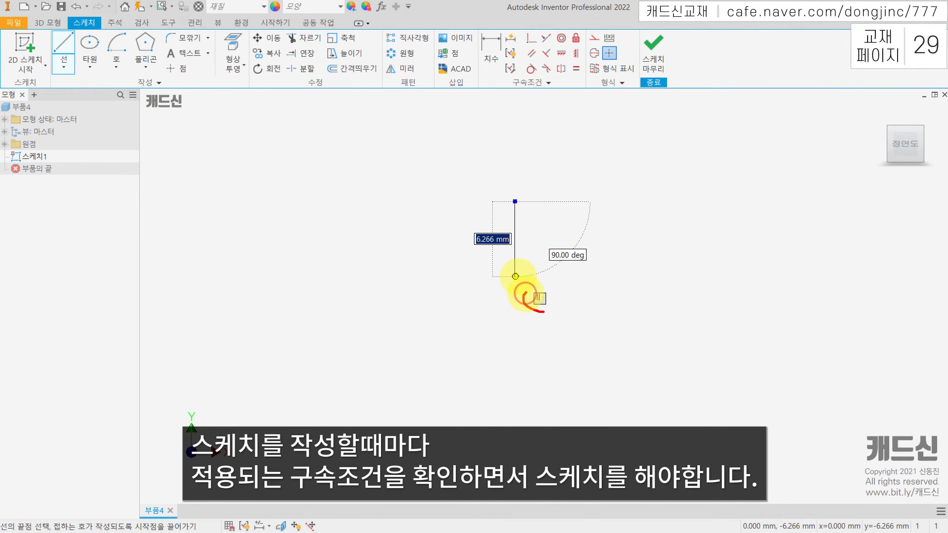
{"action": "left_click", "coordinate": [514, 279]}
{"action": "key", "text": "Escape"}
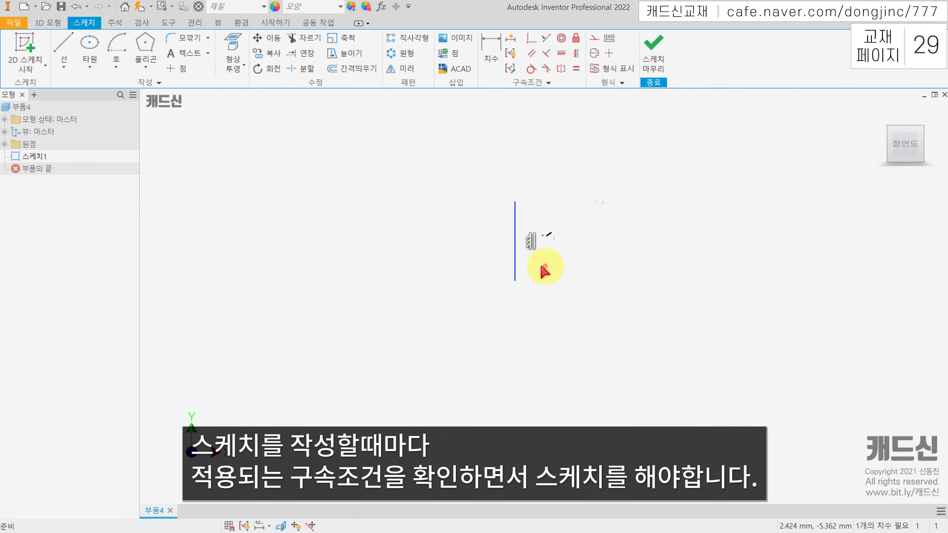
{"action": "left_click_drag", "start_coordinate": [533, 230], "coordinate": [538, 261]}
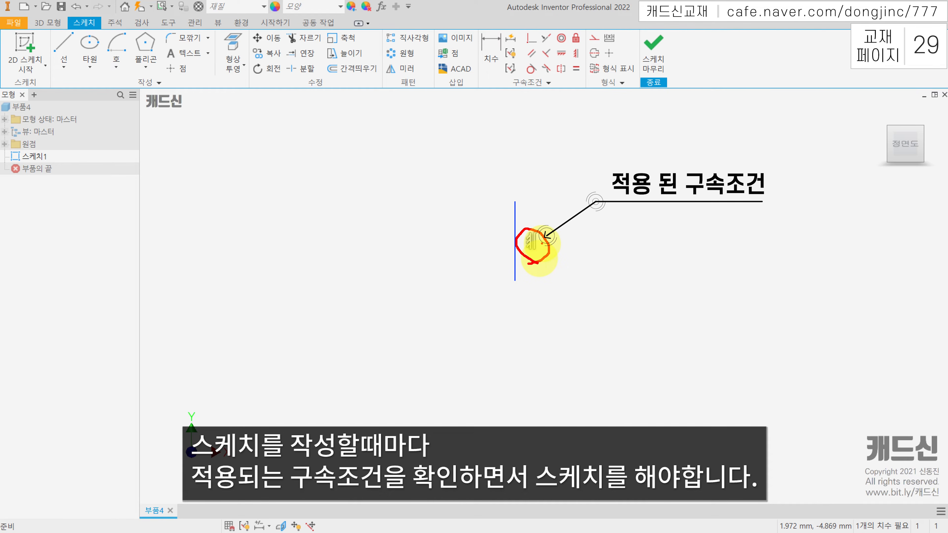
{"action": "left_click_drag", "start_coordinate": [514, 279], "coordinate": [514, 301]}
{"action": "left_click_drag", "start_coordinate": [514, 193], "coordinate": [517, 326]}
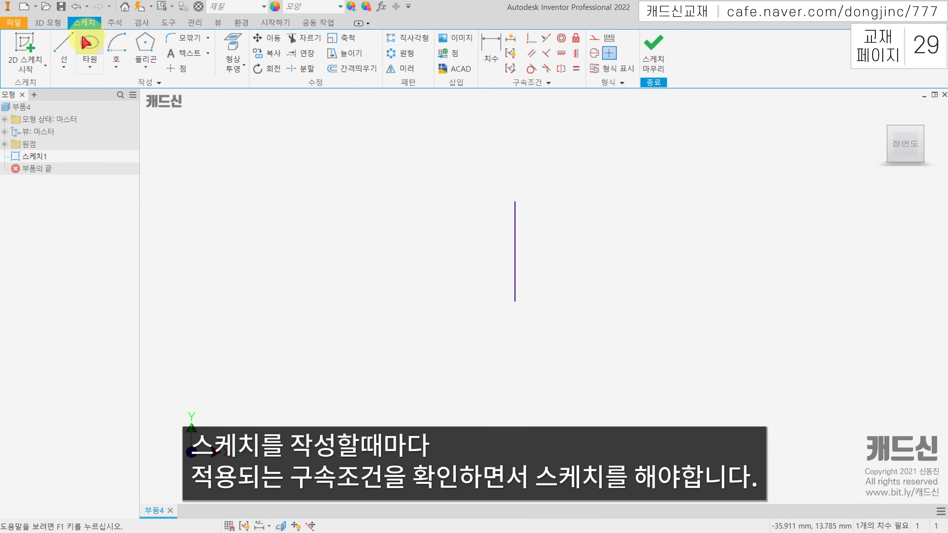
Sketch a separate horizontal line about 5 mm long to the left of the vertical line
{"action": "left_click", "coordinate": [64, 46]}
{"action": "left_click", "coordinate": [264, 231]}
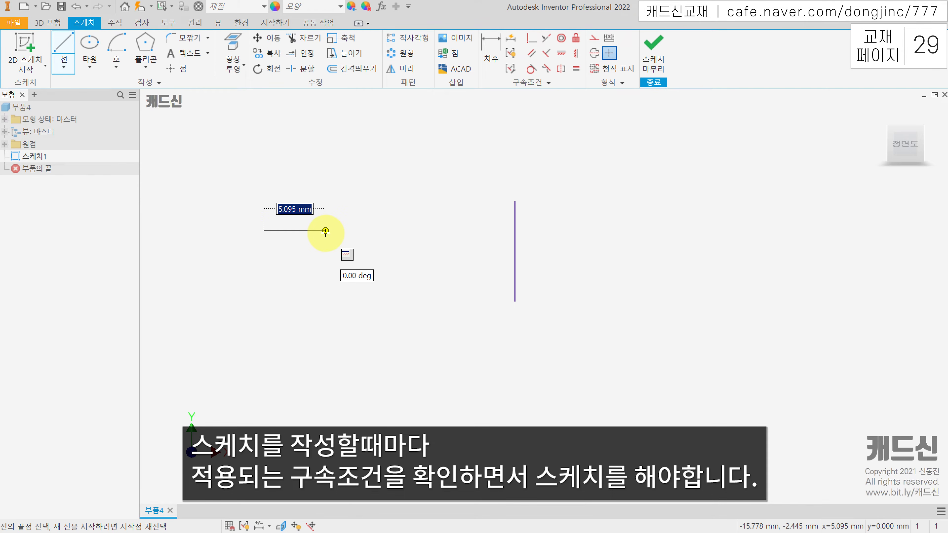
{"action": "mouse_move", "coordinate": [355, 263]}
{"action": "left_mouse_down"}
{"action": "mouse_move", "coordinate": [346, 240]}
{"action": "mouse_move", "coordinate": [352, 265]}
{"action": "left_mouse_up"}
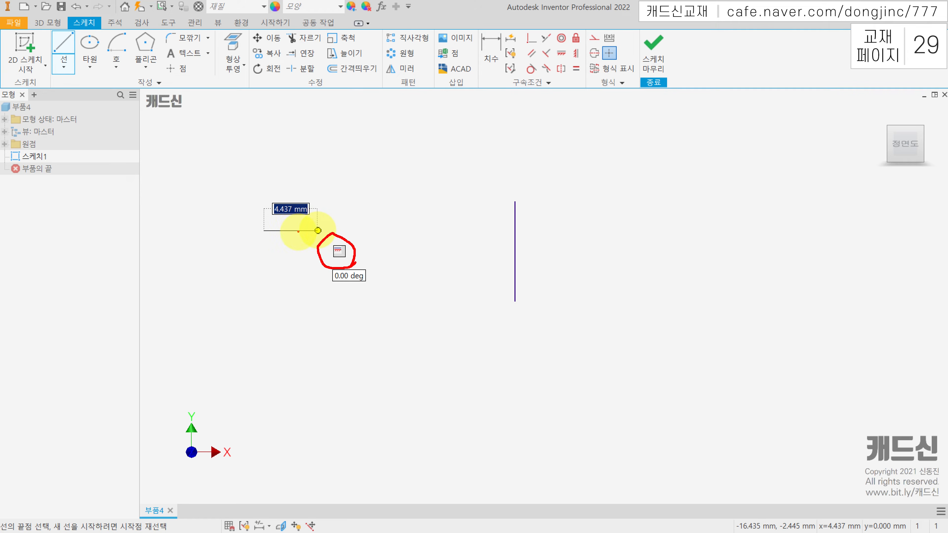
{"action": "mouse_move", "coordinate": [351, 254]}
{"action": "left_mouse_down"}
{"action": "mouse_move", "coordinate": [330, 263]}
{"action": "mouse_move", "coordinate": [325, 234]}
{"action": "mouse_move", "coordinate": [345, 234]}
{"action": "mouse_move", "coordinate": [350, 257]}
{"action": "left_mouse_up"}
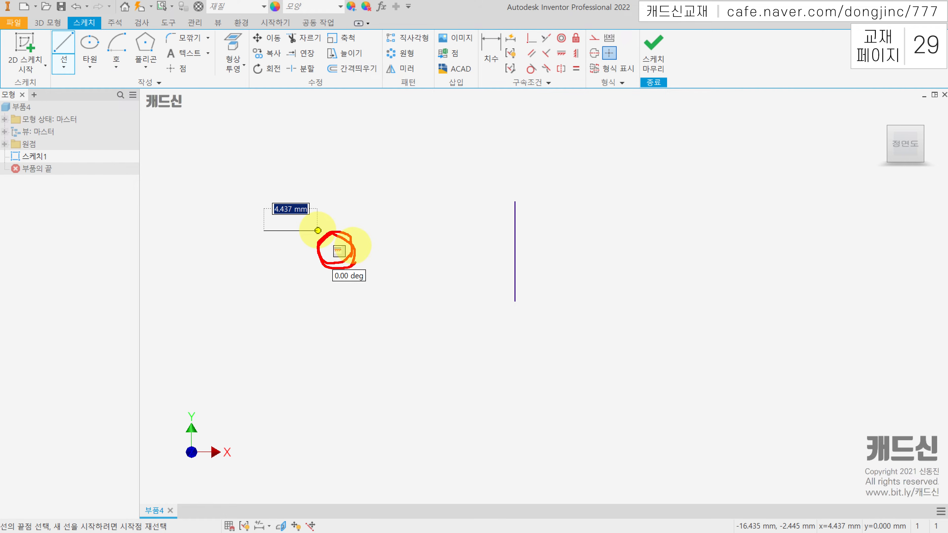
{"action": "key", "text": "Escape"}
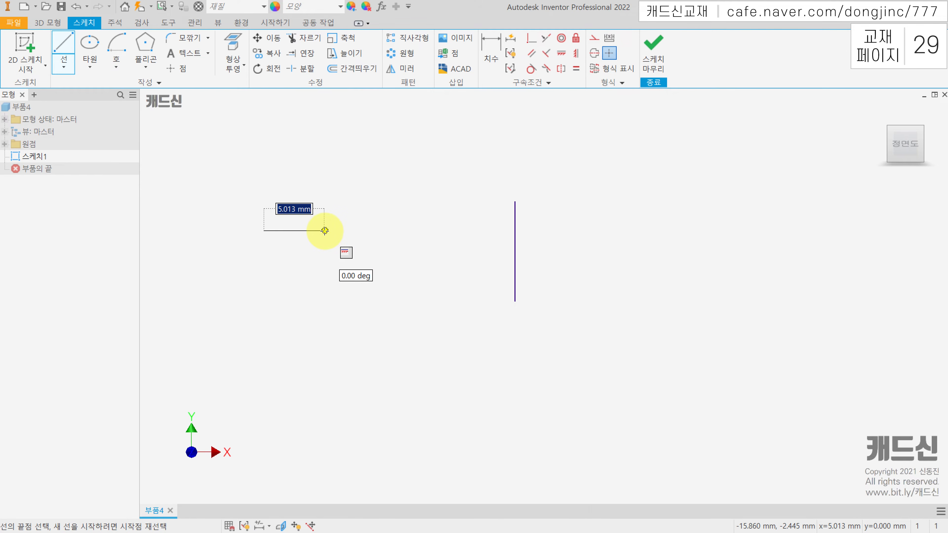
{"action": "left_click", "coordinate": [324, 230]}
{"action": "key", "text": "Escape"}
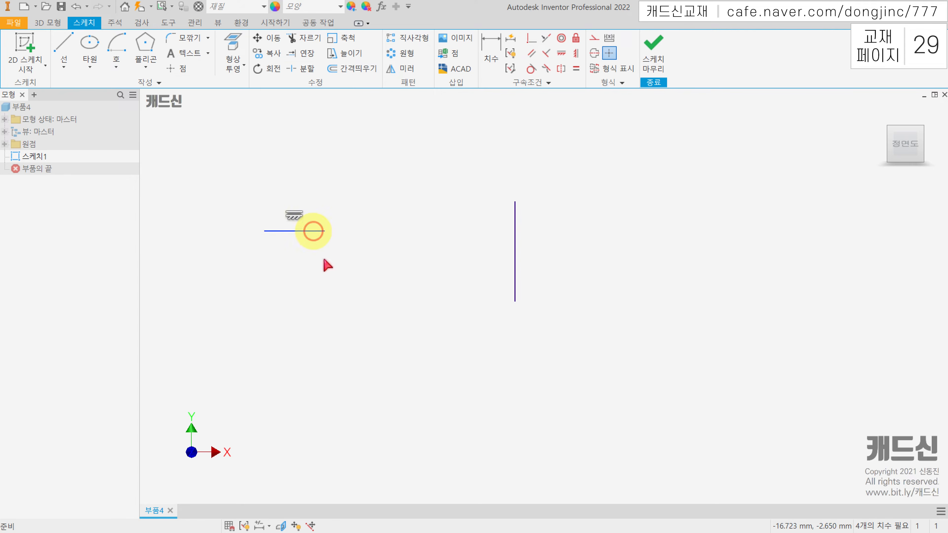
{"action": "key", "text": "ctrl+2"}
{"action": "mouse_move", "coordinate": [297, 196]}
{"action": "left_mouse_down"}
{"action": "mouse_move", "coordinate": [295, 228]}
{"action": "mouse_move", "coordinate": [297, 183]}
{"action": "left_mouse_up"}
{"action": "key", "text": "Escape"}
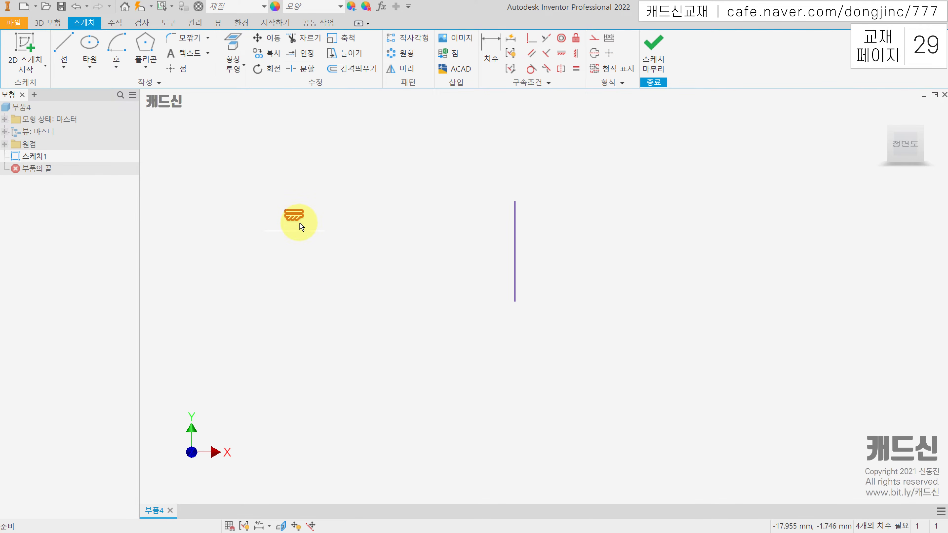
{"action": "left_click", "coordinate": [350, 204]}
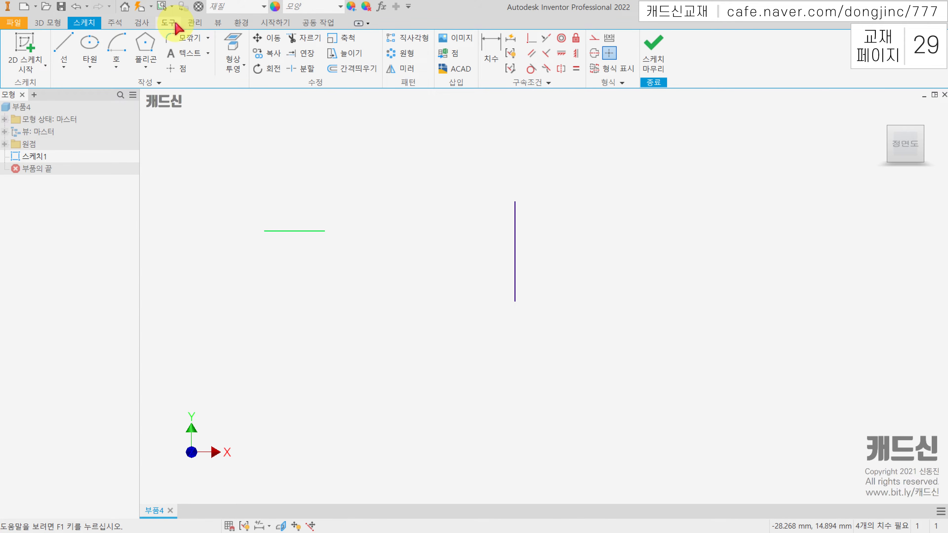
Turn off constraint inference (구속조건 추정) in the application's sketch constraint settings
{"action": "left_click", "coordinate": [175, 26]}
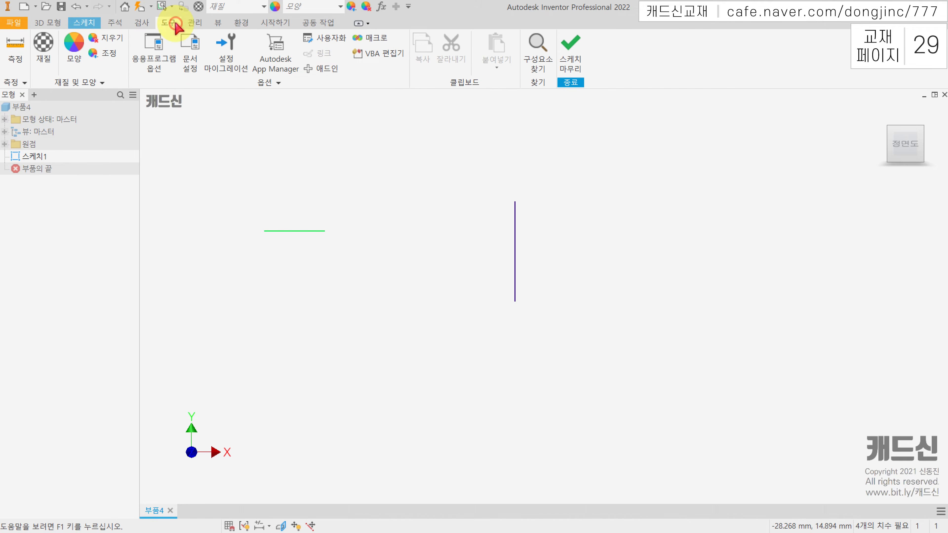
{"action": "left_click", "coordinate": [158, 59]}
{"action": "left_click", "coordinate": [463, 81]}
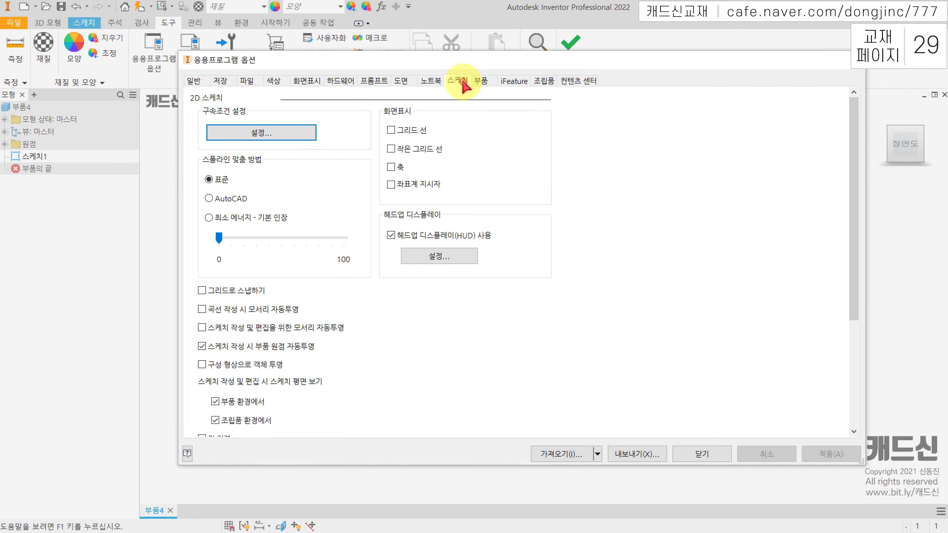
{"action": "left_click", "coordinate": [296, 134]}
{"action": "left_click", "coordinate": [401, 179]}
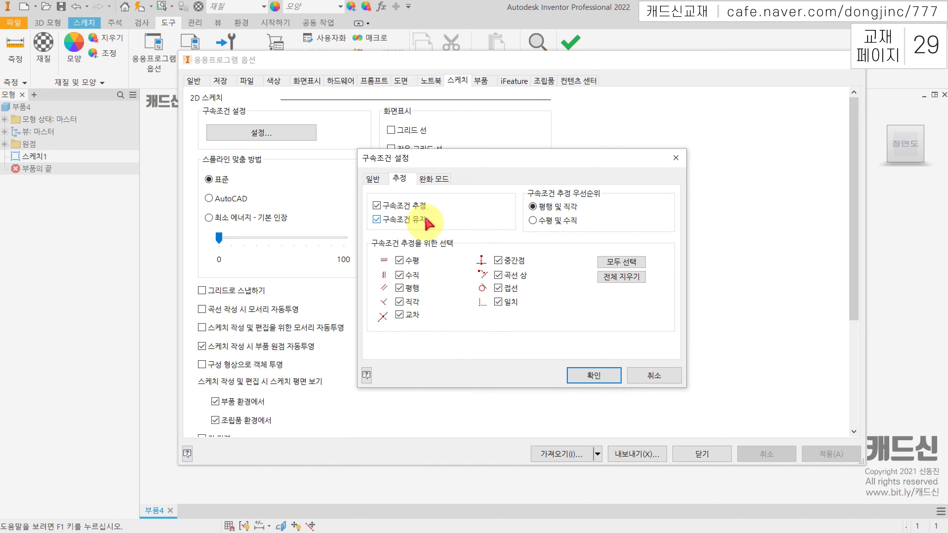
{"action": "left_click", "coordinate": [377, 205]}
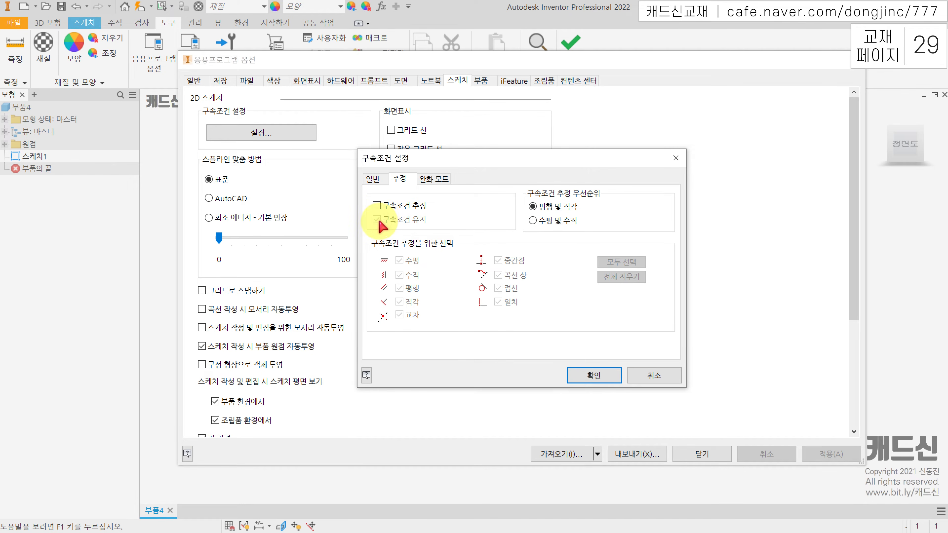
{"action": "left_click", "coordinate": [593, 375]}
{"action": "left_click", "coordinate": [701, 455]}
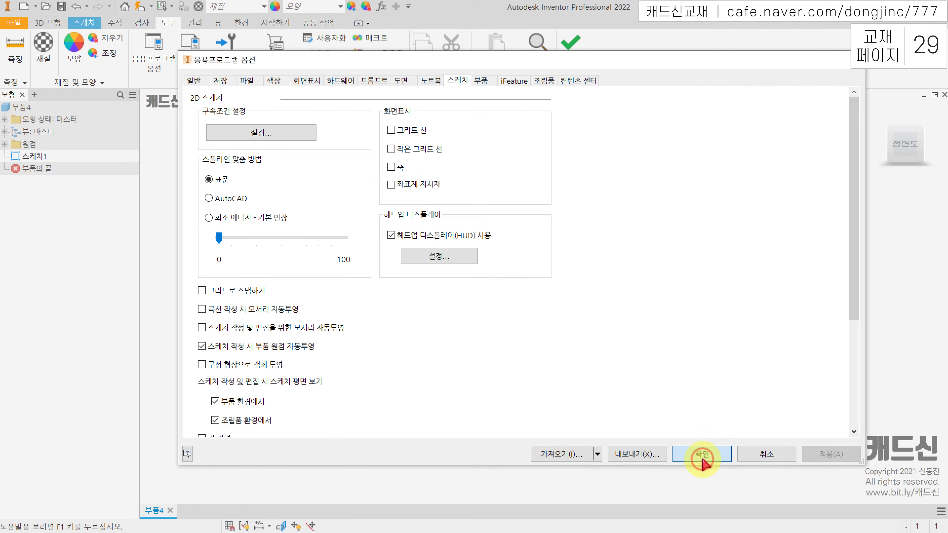
Delete the vertical and horizontal lines from the sketch
{"action": "left_click_drag", "start_coordinate": [563, 301], "coordinate": [451, 266]}
{"action": "key", "text": "Delete"}
{"action": "left_click_drag", "start_coordinate": [356, 202], "coordinate": [304, 248]}
{"action": "key", "text": "Delete"}
Sketch a vertical line about 6.1 mm long downward from the origin and pull its free endpoint sideways so it slants
{"action": "key", "text": "l"}
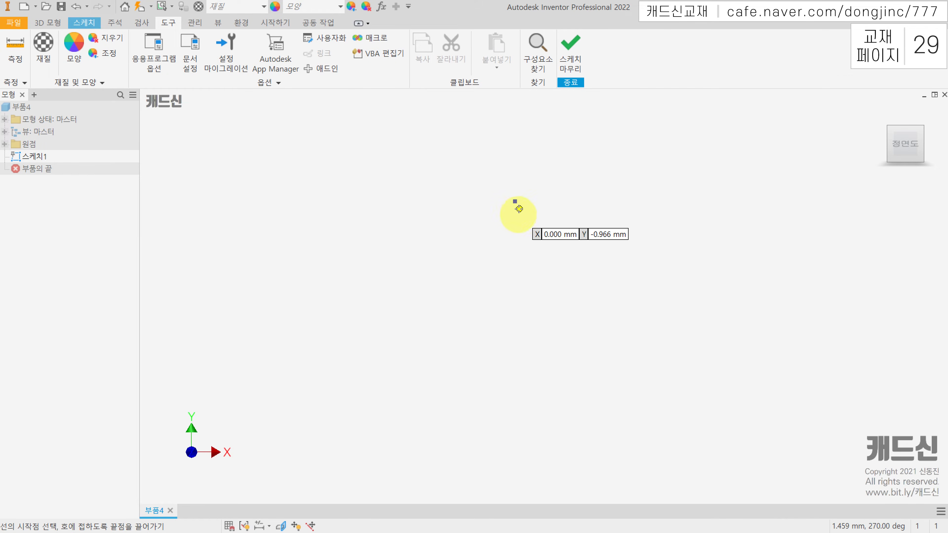
{"action": "left_click", "coordinate": [515, 202]}
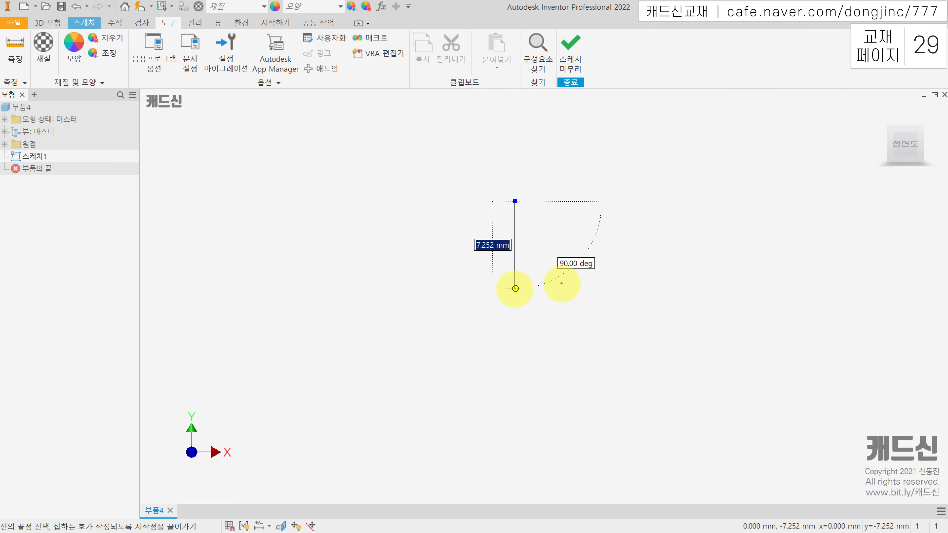
{"action": "mouse_move", "coordinate": [533, 283]}
{"action": "left_mouse_down"}
{"action": "mouse_move", "coordinate": [528, 292]}
{"action": "mouse_move", "coordinate": [546, 314]}
{"action": "mouse_move", "coordinate": [559, 279]}
{"action": "mouse_move", "coordinate": [532, 281]}
{"action": "left_mouse_up"}
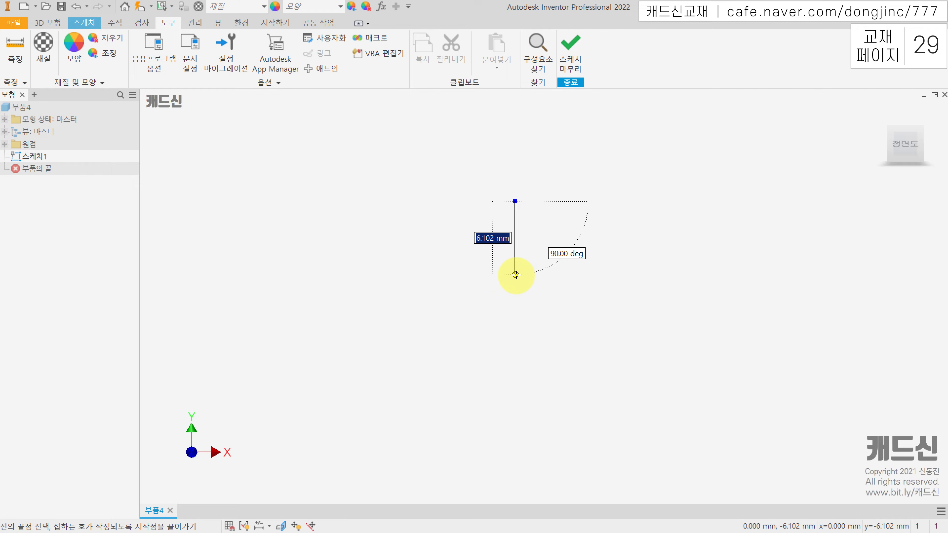
{"action": "left_click", "coordinate": [515, 274]}
{"action": "key", "text": "Escape"}
{"action": "left_click_drag", "start_coordinate": [517, 276], "coordinate": [570, 271]}
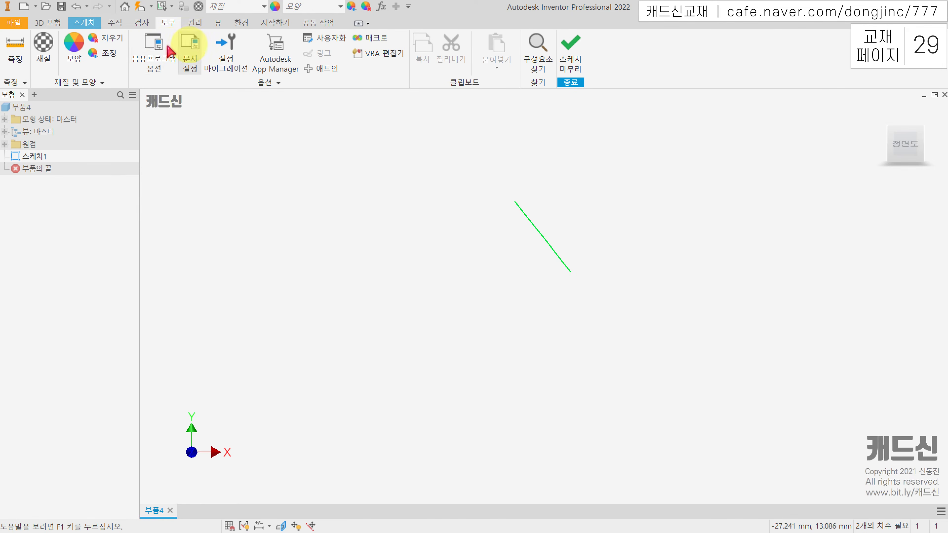
Turn on constraint inference (구속조건 추정) and constraint persistence (구속조건 유지) in the application's sketch constraint settings
{"action": "left_click", "coordinate": [160, 48]}
{"action": "left_click", "coordinate": [291, 133]}
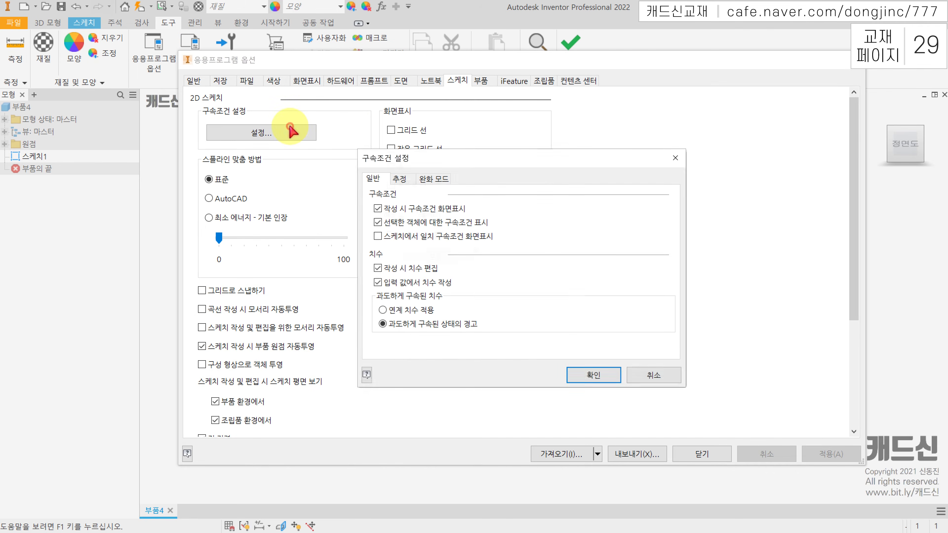
{"action": "left_click", "coordinate": [405, 179]}
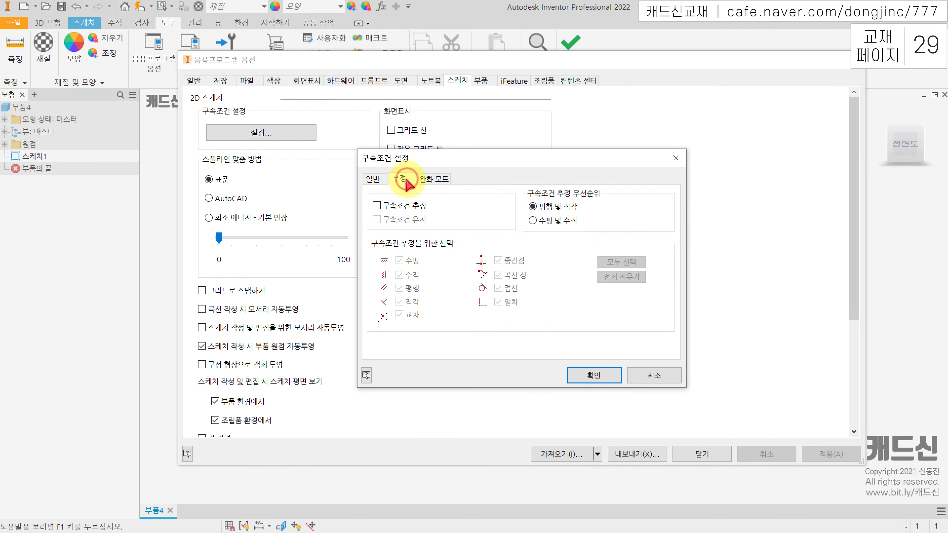
{"action": "left_click", "coordinate": [377, 206]}
{"action": "left_click", "coordinate": [376, 220]}
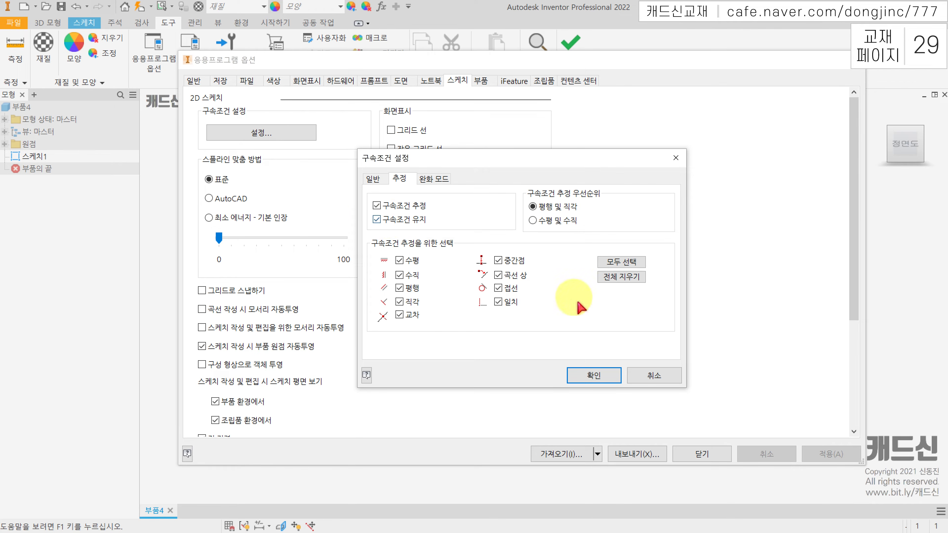
{"action": "left_click", "coordinate": [601, 377]}
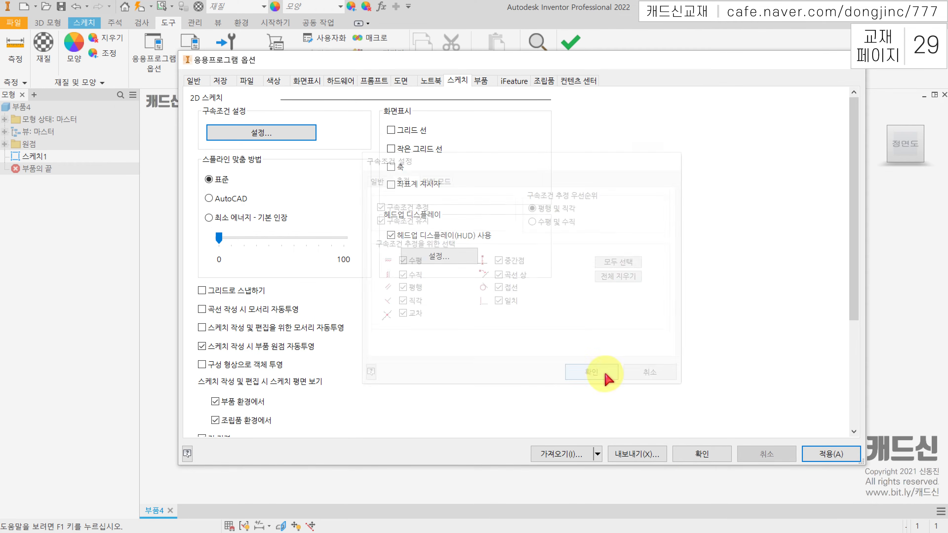
{"action": "left_click", "coordinate": [687, 460]}
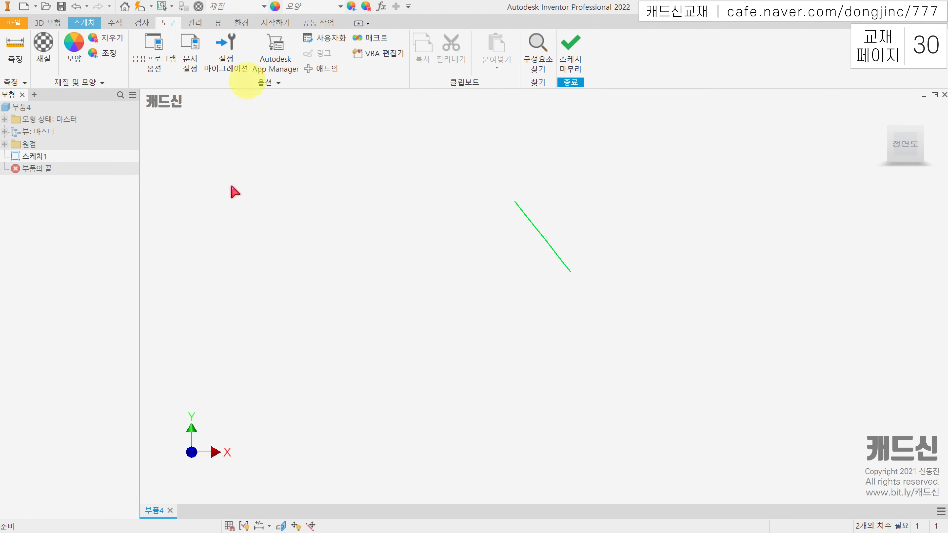
Delete the slanted line and sketch a vertical line about 7.1 mm long downward from the origin
{"action": "left_click", "coordinate": [528, 228]}
{"action": "key", "text": "Delete"}
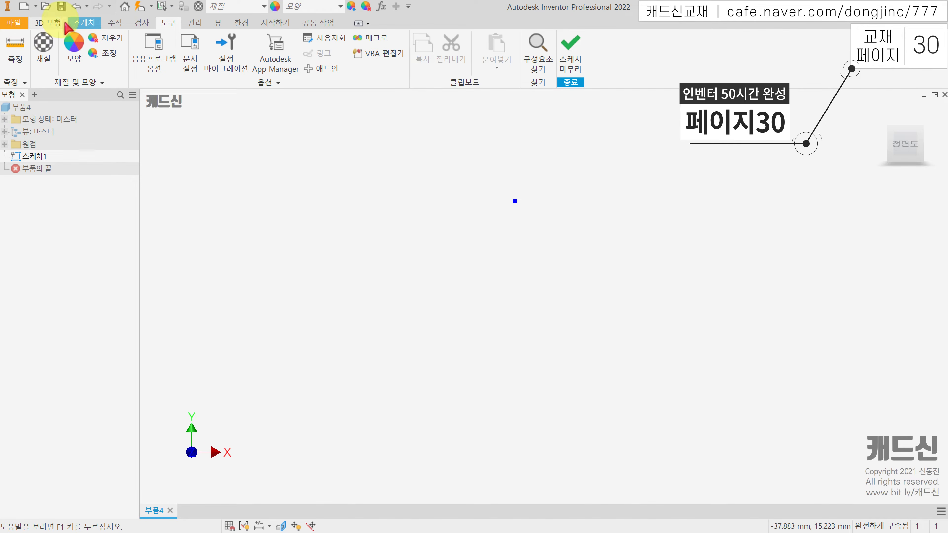
{"action": "left_click", "coordinate": [71, 23]}
{"action": "left_click", "coordinate": [63, 44]}
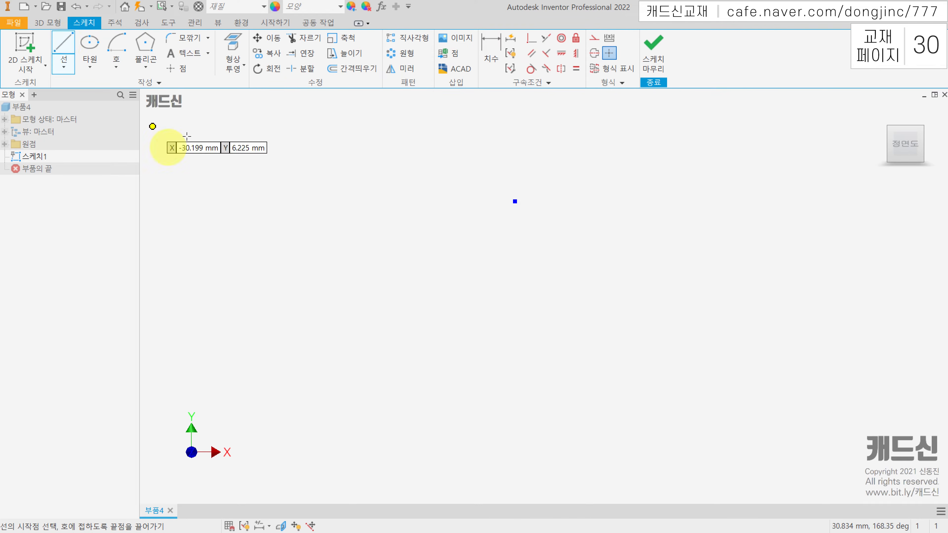
{"action": "left_click", "coordinate": [514, 201]}
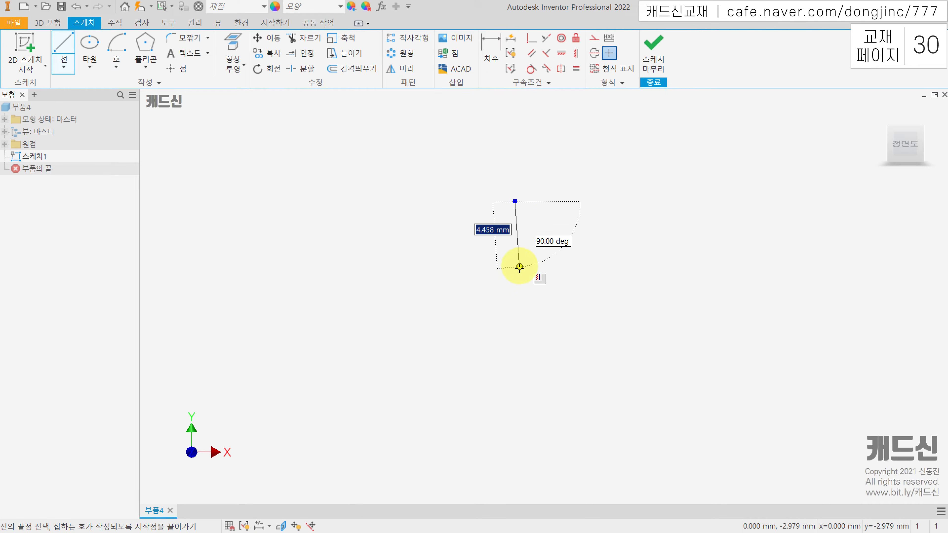
{"action": "mouse_move", "coordinate": [550, 281]}
{"action": "left_mouse_down"}
{"action": "mouse_move", "coordinate": [528, 296]}
{"action": "mouse_move", "coordinate": [559, 282]}
{"action": "mouse_move", "coordinate": [535, 295]}
{"action": "left_mouse_up"}
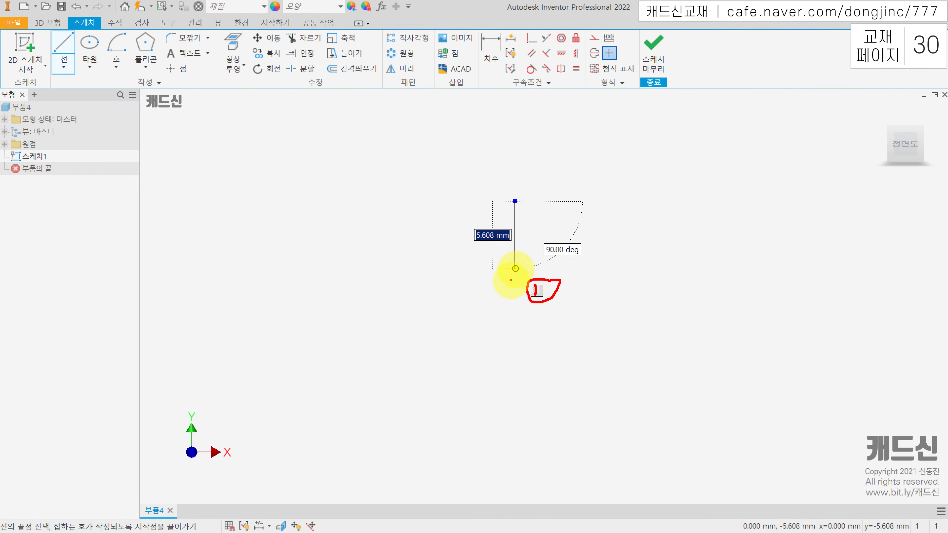
{"action": "key", "text": "Escape"}
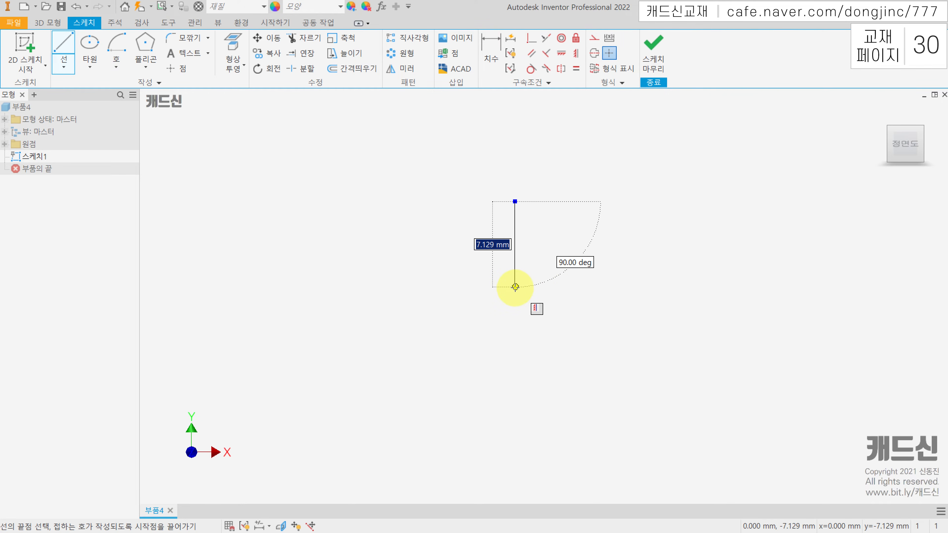
{"action": "left_click", "coordinate": [515, 288]}
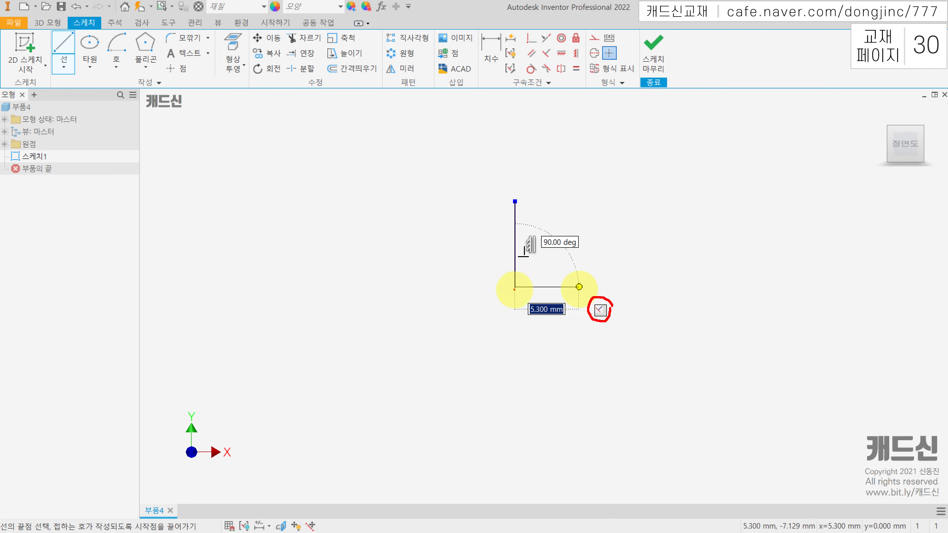
Continue with a horizontal line about 5 mm long from the vertical line's lower end, perpendicular to it, and finish the Line command
{"action": "left_click_drag", "start_coordinate": [515, 273], "coordinate": [523, 274]}
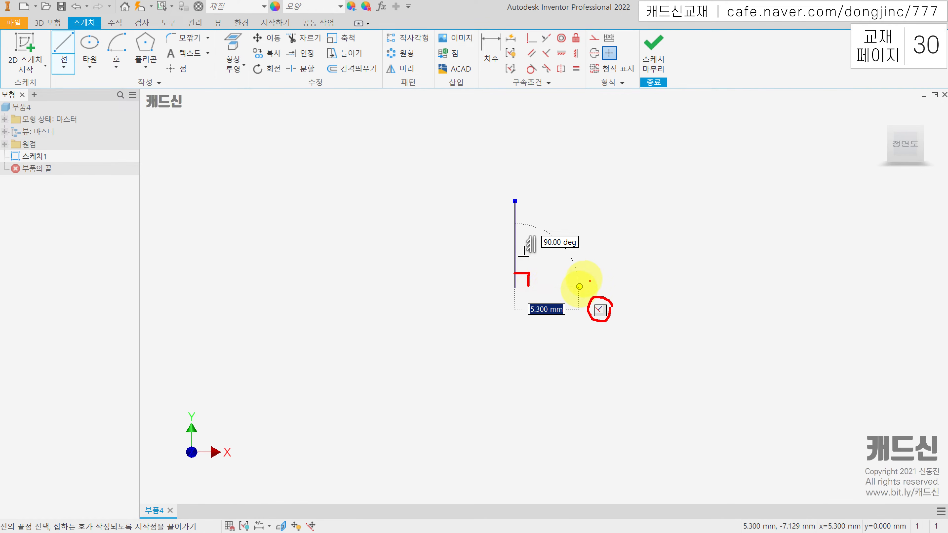
{"action": "key", "text": "Escape"}
{"action": "left_click", "coordinate": [571, 287]}
{"action": "key", "text": "Escape"}
{"action": "middle_click_drag", "start_coordinate": [551, 312], "coordinate": [516, 314]}
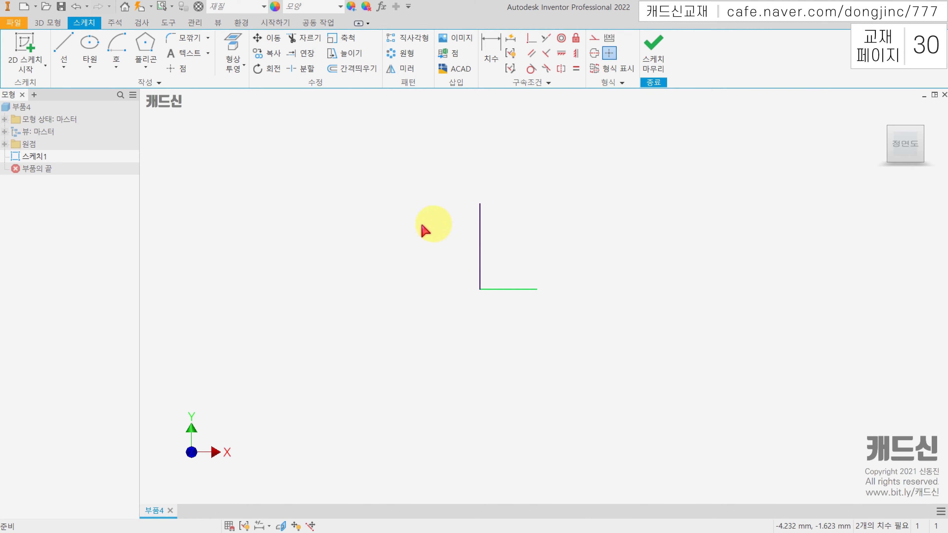
Show all constraints (모든 구속조건 표시) in the sketch and hide them all again (전체 구속조건 숨기기)
{"action": "right_click", "coordinate": [383, 192]}
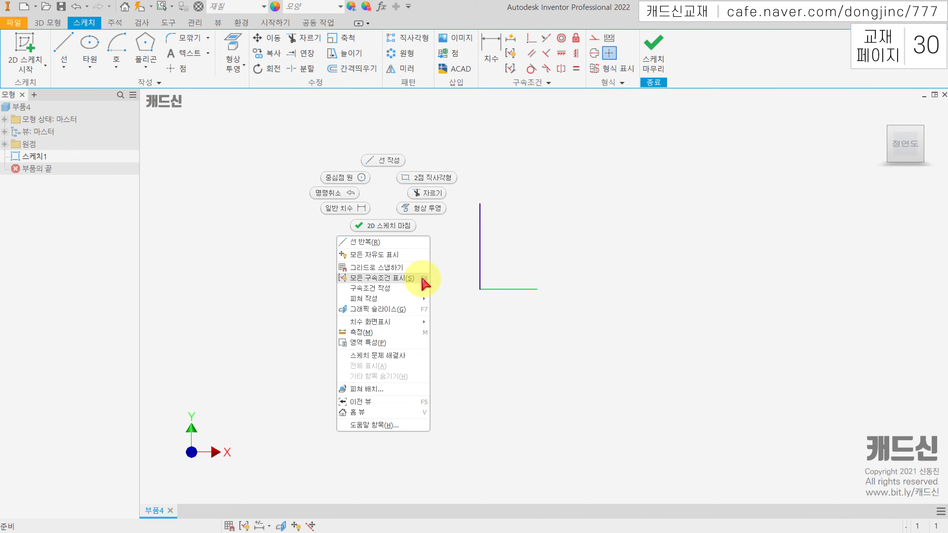
{"action": "left_click", "coordinate": [408, 279]}
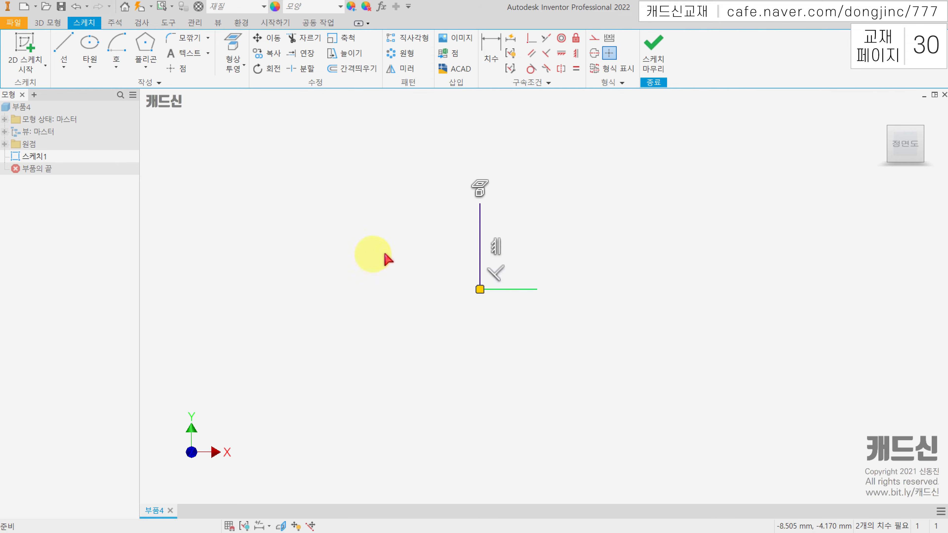
{"action": "left_click", "coordinate": [381, 228]}
{"action": "right_click", "coordinate": [381, 228]}
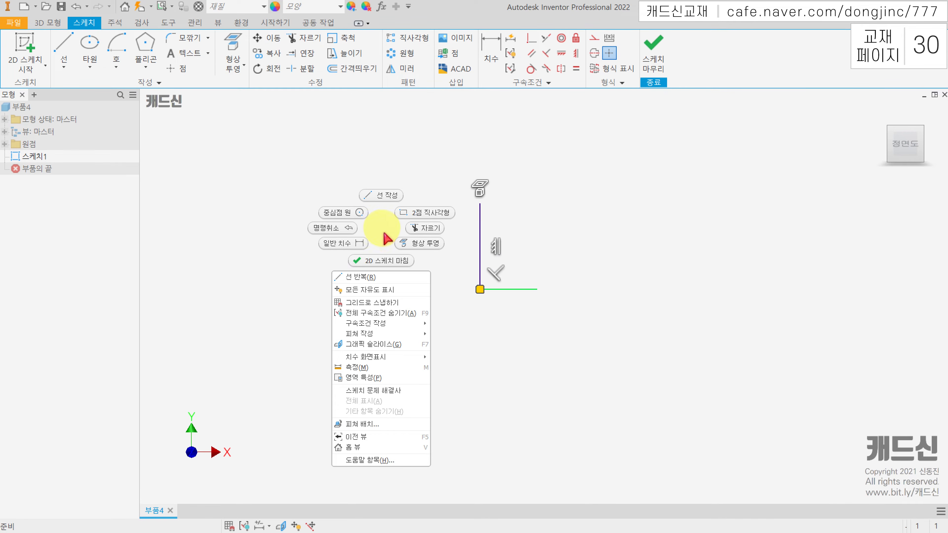
{"action": "left_click", "coordinate": [425, 313]}
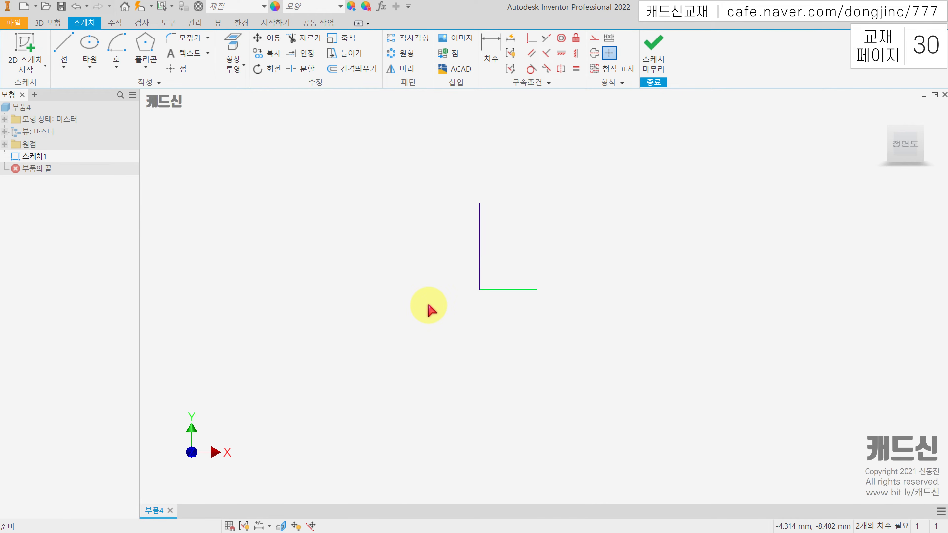
Display all sketch constraints and select the vertical constraint's glyph to highlight its line, and clear the selection
{"action": "key", "text": "F8"}
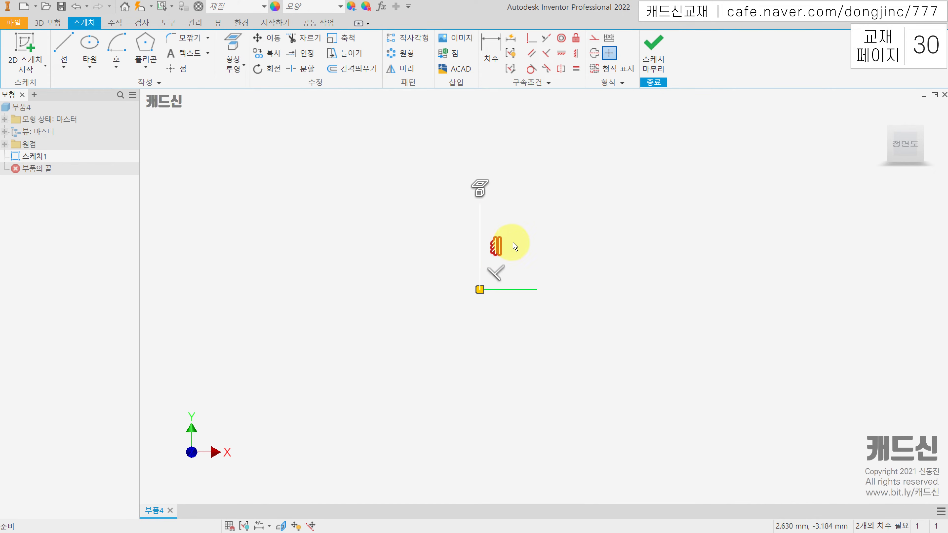
{"action": "left_click", "coordinate": [496, 245]}
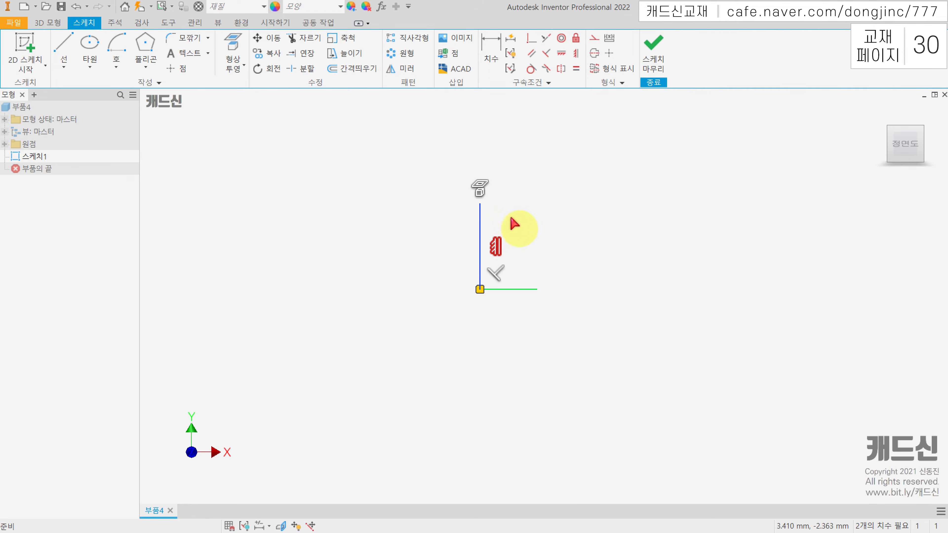
{"action": "left_click", "coordinate": [546, 221]}
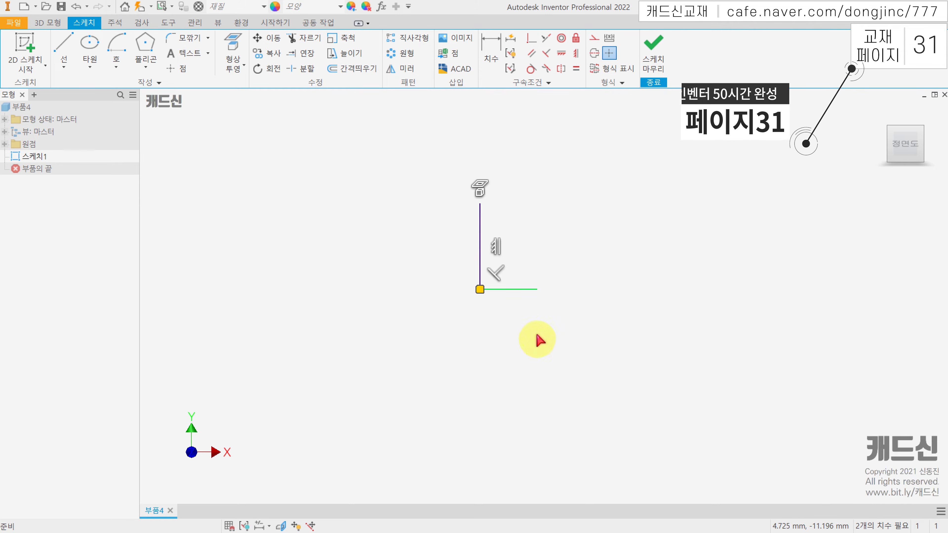
Delete both the vertical and the horizontal line from the sketch
{"action": "mouse_move", "coordinate": [565, 324]}
{"action": "left_mouse_down"}
{"action": "mouse_move", "coordinate": [440, 290]}
{"action": "mouse_move", "coordinate": [437, 272]}
{"action": "left_mouse_up"}
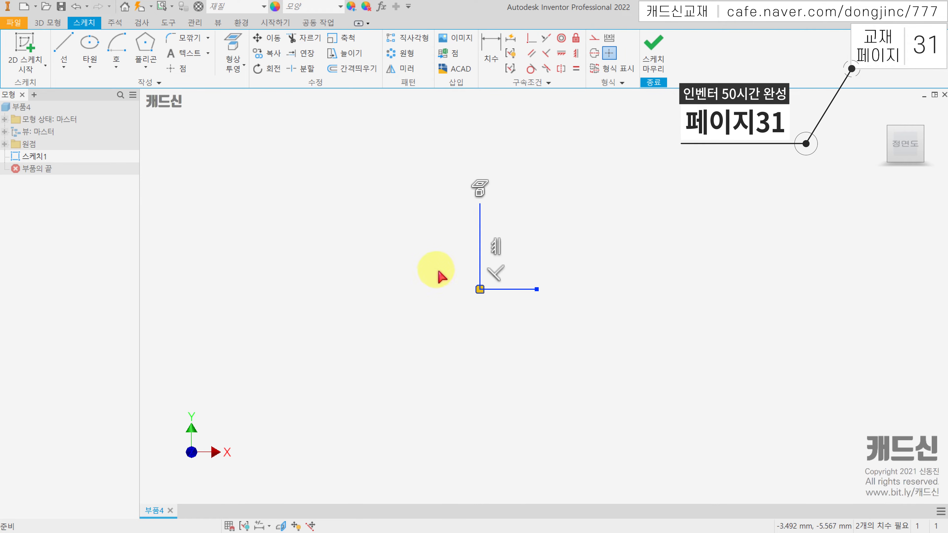
{"action": "key", "text": "Delete"}
{"action": "middle_click_drag", "start_coordinate": [494, 247], "coordinate": [437, 283]}
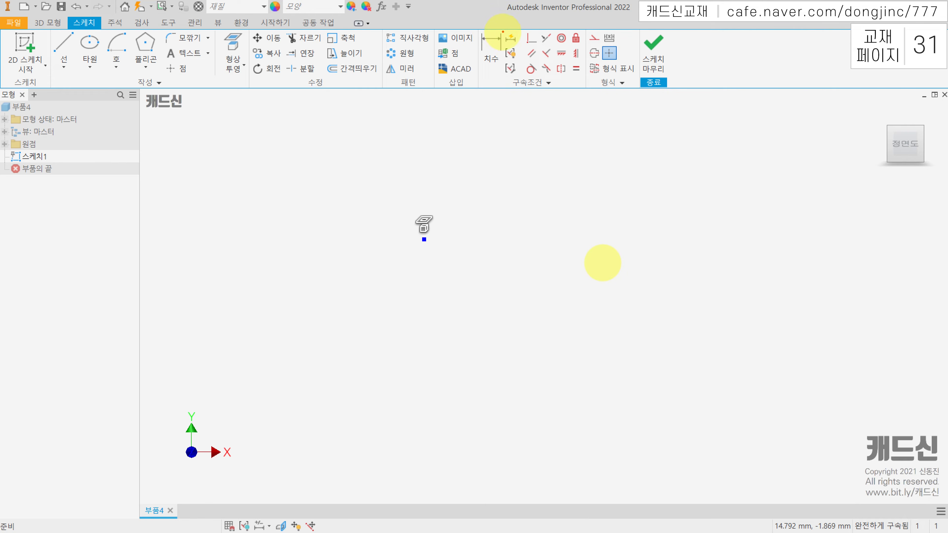
{"action": "left_click_drag", "start_coordinate": [522, 30], "coordinate": [585, 76]}
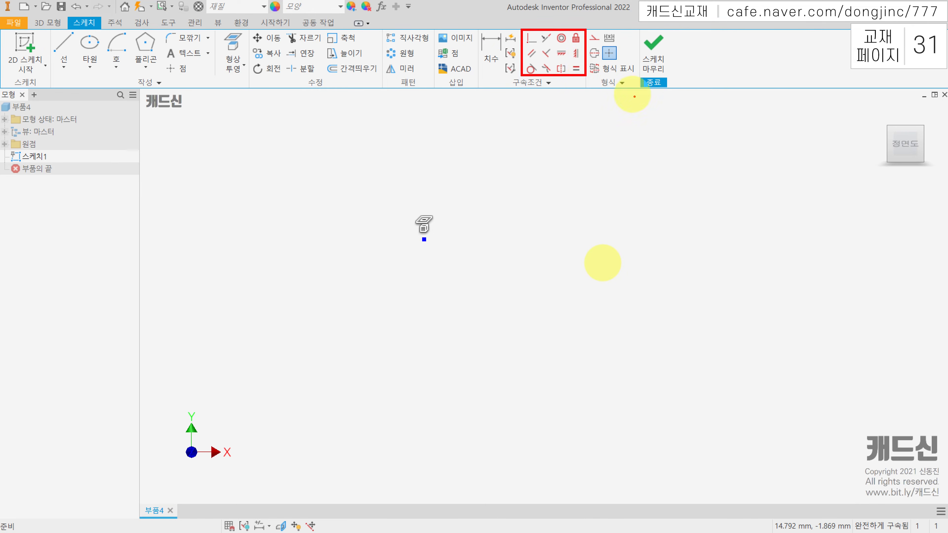
{"action": "left_click_drag", "start_coordinate": [579, 31], "coordinate": [579, 41]}
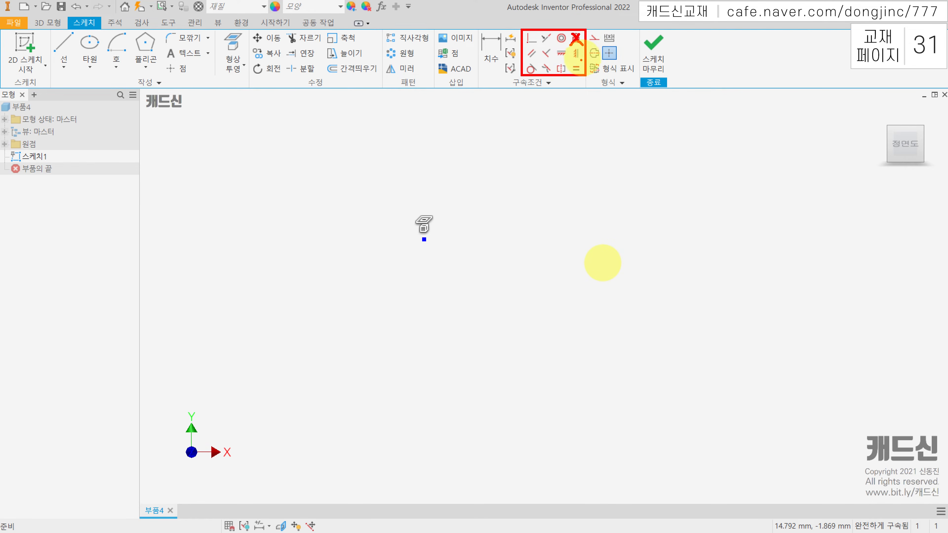
{"action": "mouse_move", "coordinate": [558, 73]}
{"action": "left_mouse_down"}
{"action": "mouse_move", "coordinate": [564, 62]}
{"action": "mouse_move", "coordinate": [566, 71]}
{"action": "mouse_move", "coordinate": [540, 71]}
{"action": "mouse_move", "coordinate": [550, 71]}
{"action": "left_mouse_up"}
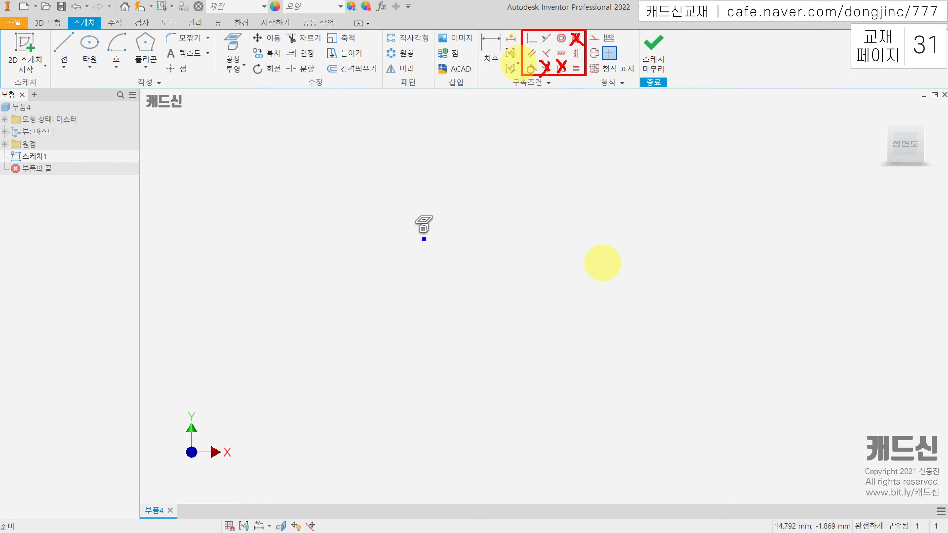
{"action": "key", "text": "Escape"}
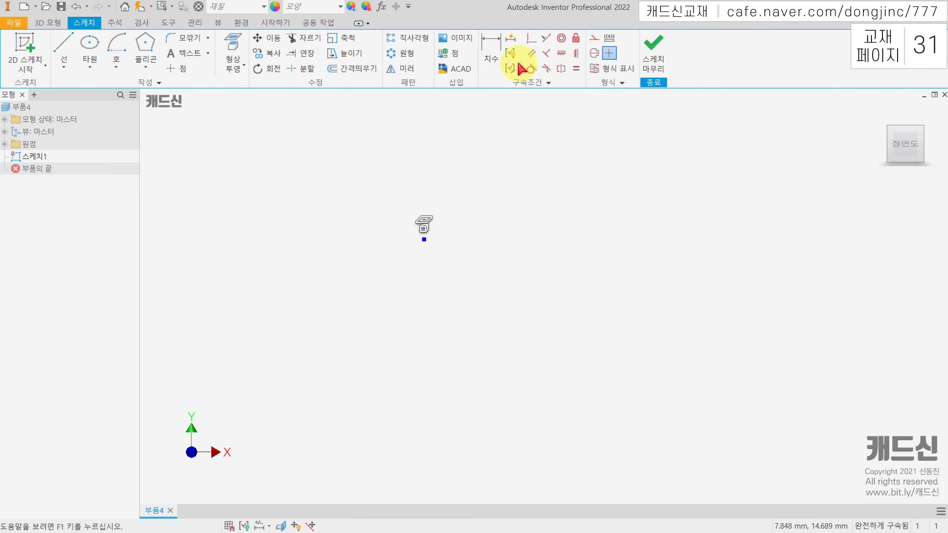
Sketch a short horizontal line away from the origin and, below it, a separate slanted line about 5.9 mm long at about 25.5°
{"action": "middle_click_drag", "start_coordinate": [364, 200], "coordinate": [372, 179]}
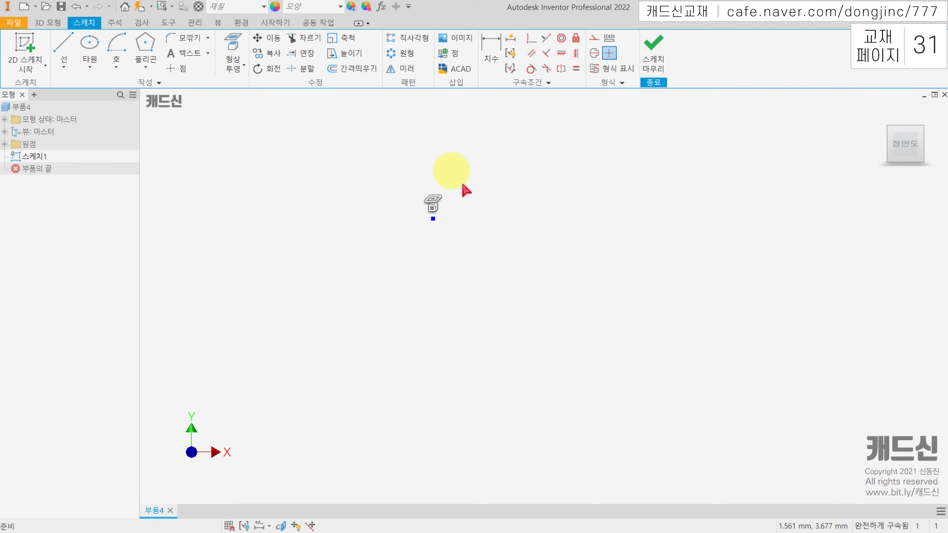
{"action": "middle_click_drag", "start_coordinate": [508, 239], "coordinate": [498, 233]}
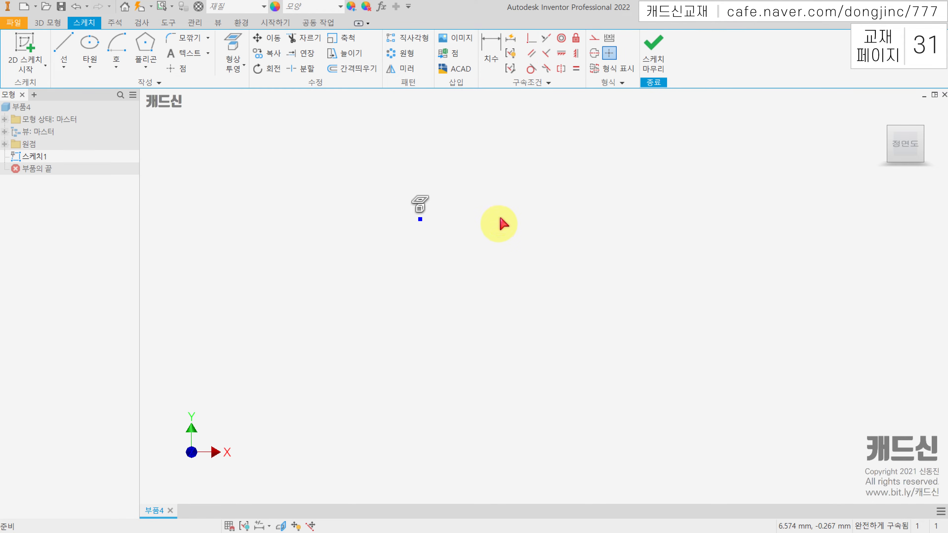
{"action": "key", "text": "l"}
{"action": "mouse_move", "coordinate": [505, 197]}
{"action": "middle_mouse_down"}
{"action": "mouse_move", "coordinate": [404, 243]}
{"action": "mouse_move", "coordinate": [373, 224]}
{"action": "middle_mouse_up"}
{"action": "middle_click_drag", "start_coordinate": [385, 188], "coordinate": [318, 170]}
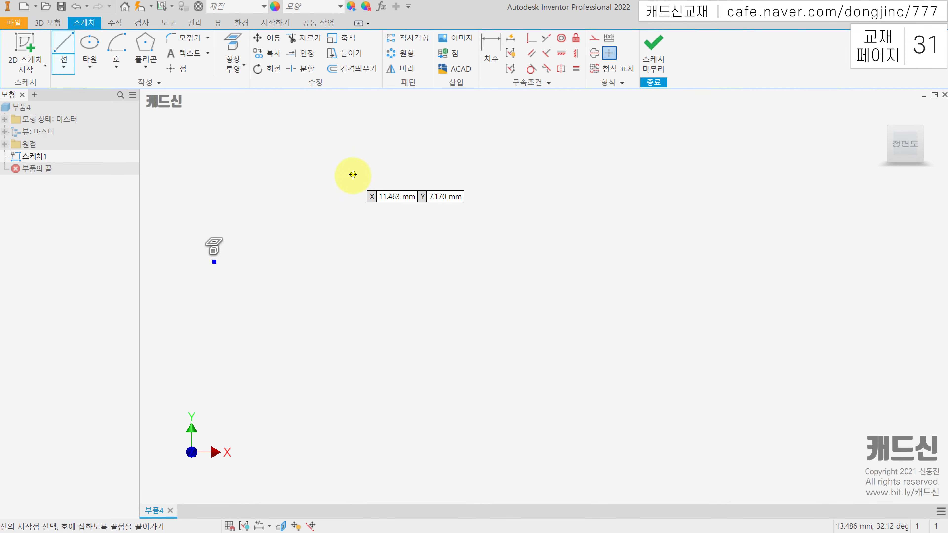
{"action": "left_click", "coordinate": [360, 171]}
{"action": "double_click", "coordinate": [430, 171]}
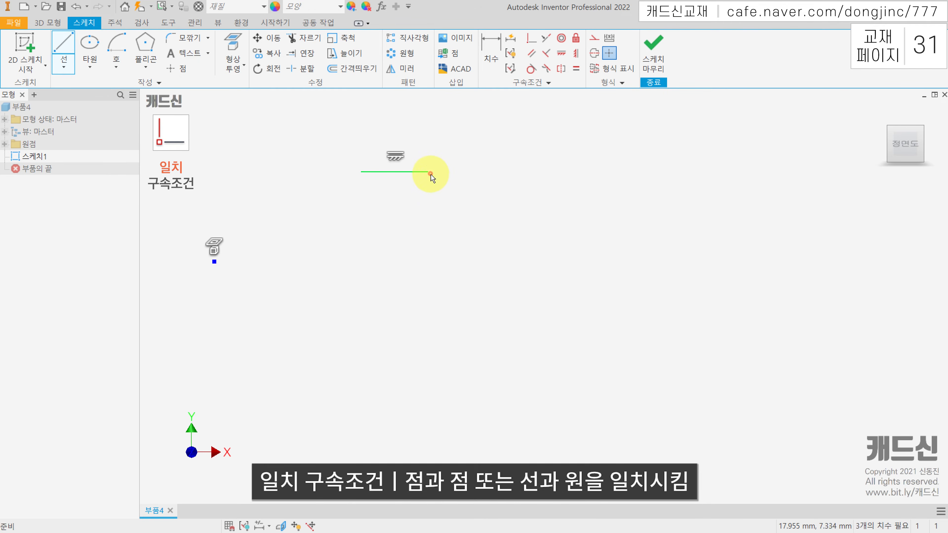
{"action": "left_click", "coordinate": [360, 241]}
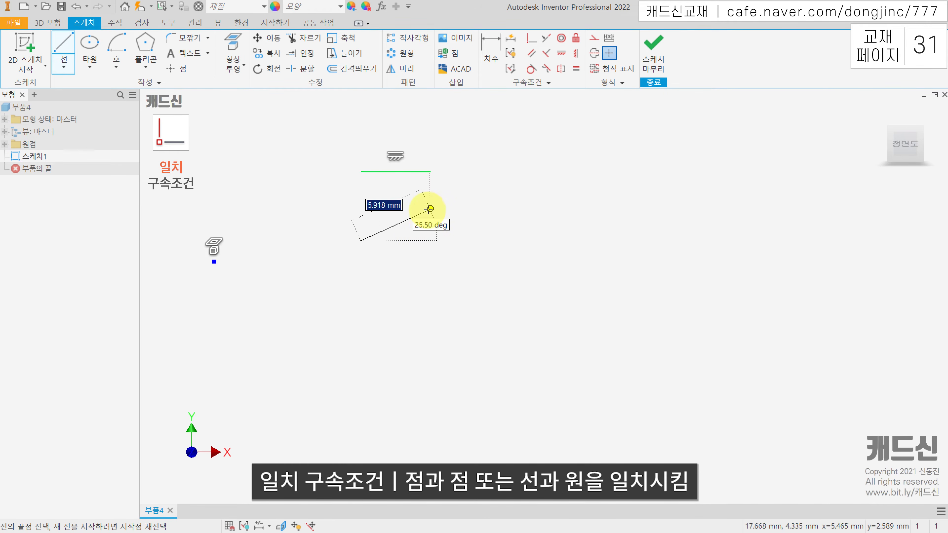
{"action": "double_click", "coordinate": [431, 209]}
{"action": "key", "text": "Escape"}
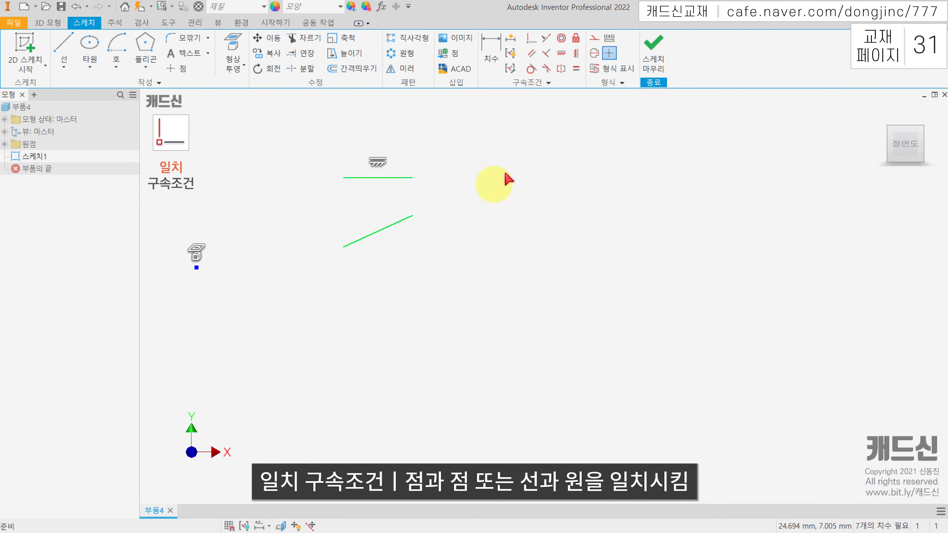
Apply a coincident constraint (일치 구속조건) between the right endpoints of the horizontal and slanted lines, and undo it
{"action": "left_click", "coordinate": [535, 44]}
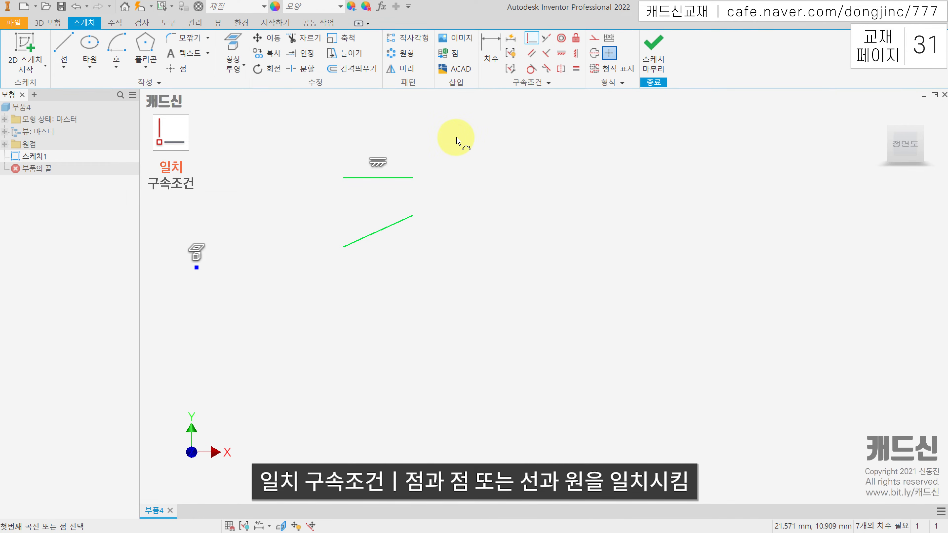
{"action": "left_click", "coordinate": [413, 180]}
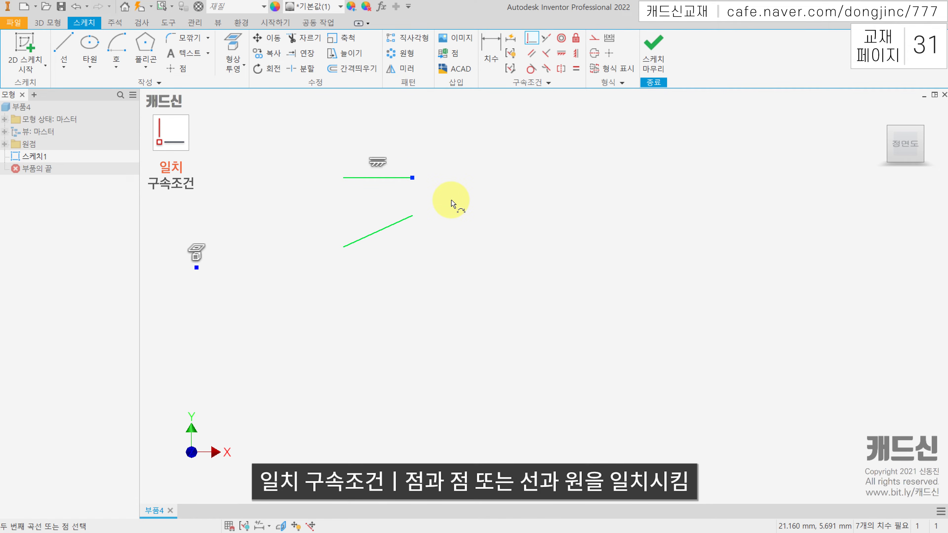
{"action": "left_click", "coordinate": [414, 217]}
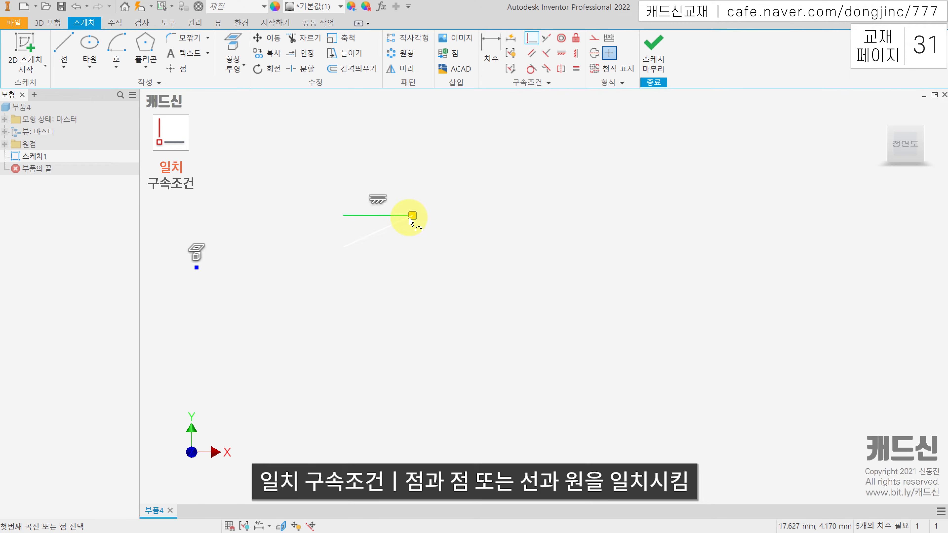
{"action": "key", "text": "Escape"}
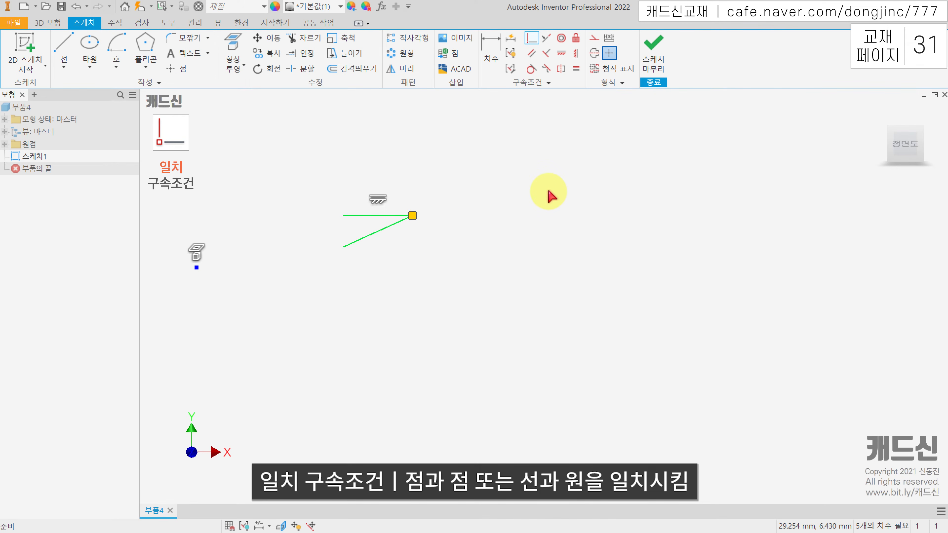
{"action": "key", "text": "ctrl+z"}
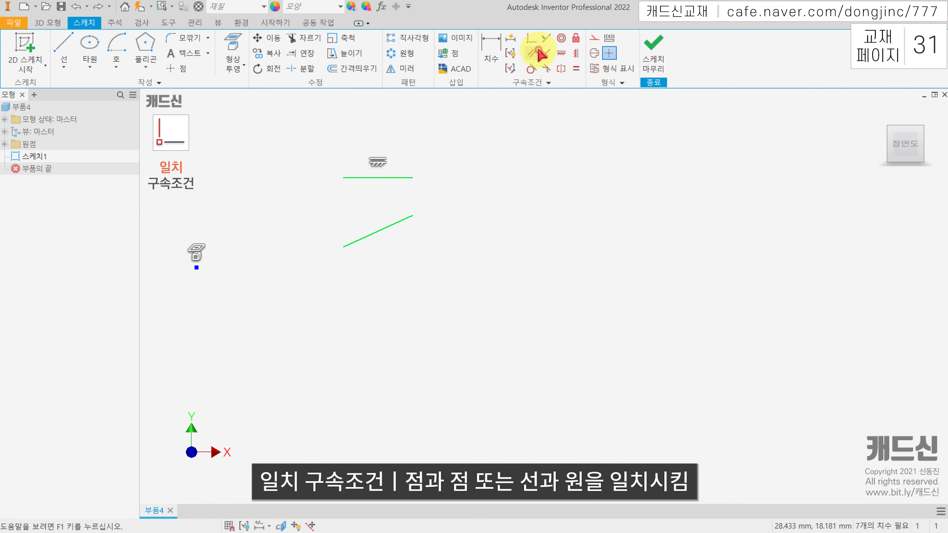
Make the slanted line's upper endpoint coincident with the midpoint of the horizontal line
{"action": "left_click", "coordinate": [530, 41]}
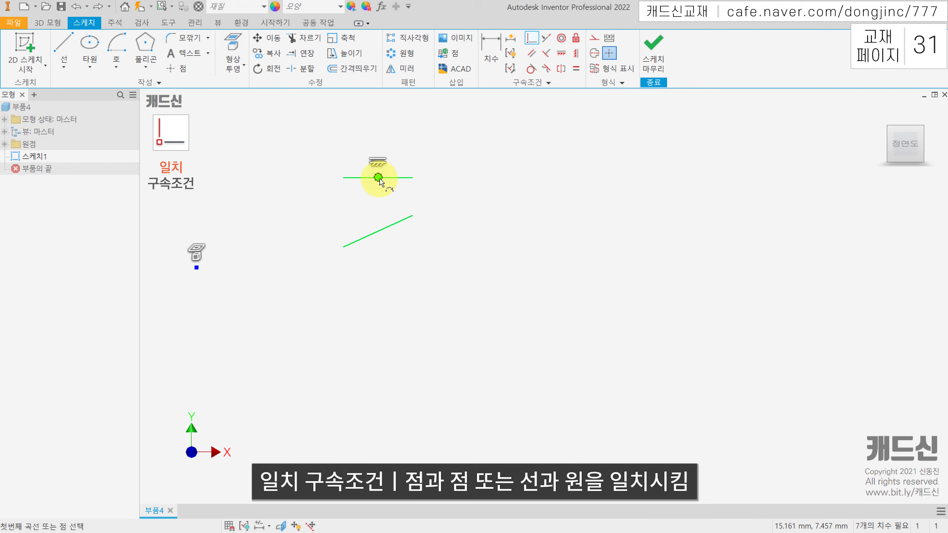
{"action": "left_click", "coordinate": [379, 178]}
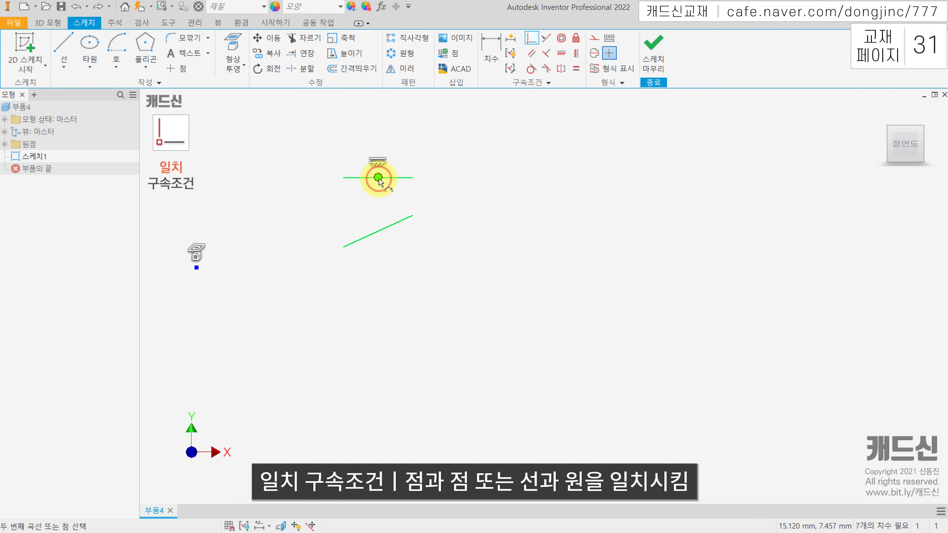
{"action": "left_click", "coordinate": [411, 218]}
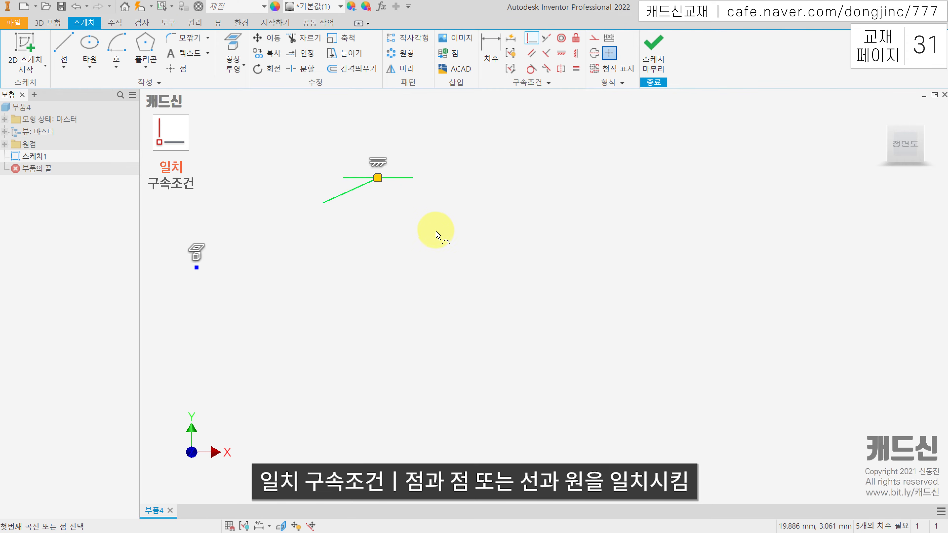
Undo the midpoint coincidence, and sketch a separate horizontal line plus a vertical line about 5.7 mm long below and right of it
{"action": "key", "text": "Escape"}
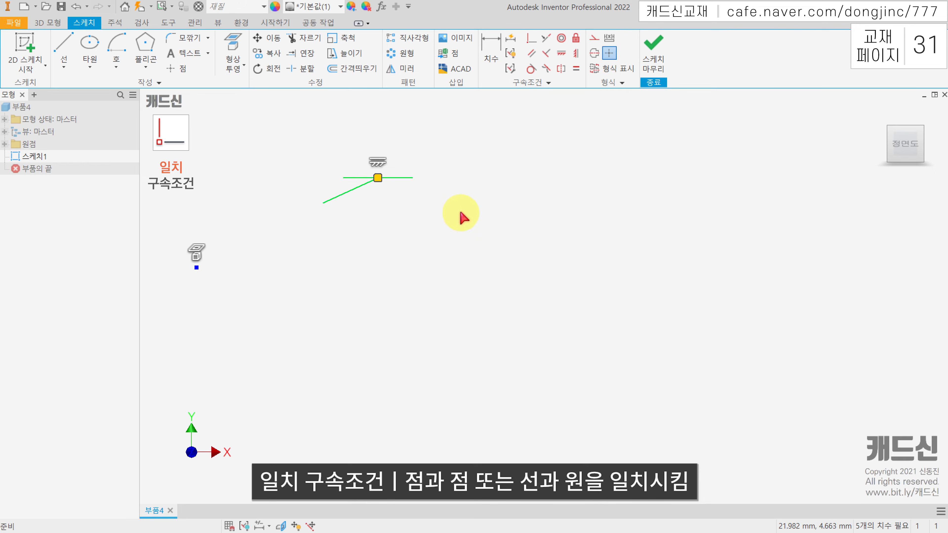
{"action": "key", "text": "ctrl+z"}
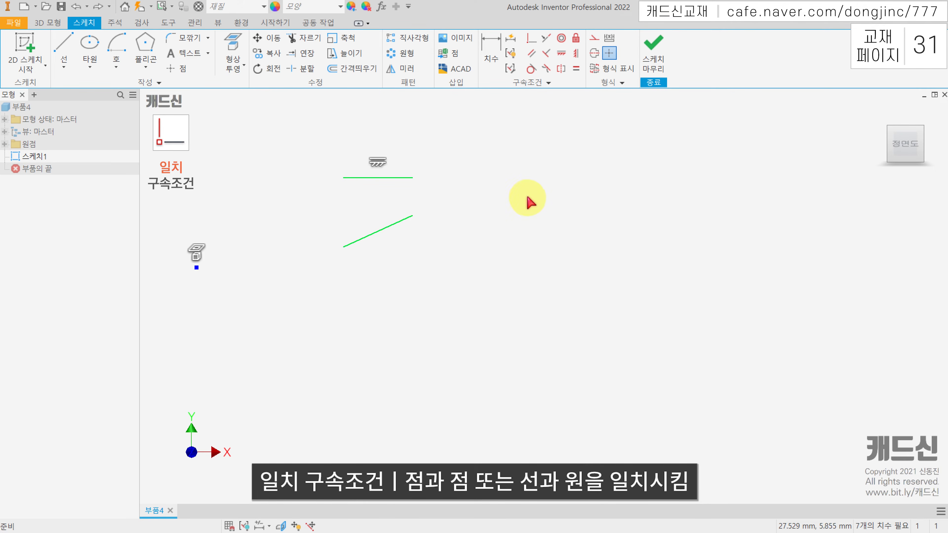
{"action": "key", "text": "l"}
{"action": "left_click", "coordinate": [463, 173]}
{"action": "left_click", "coordinate": [540, 173]}
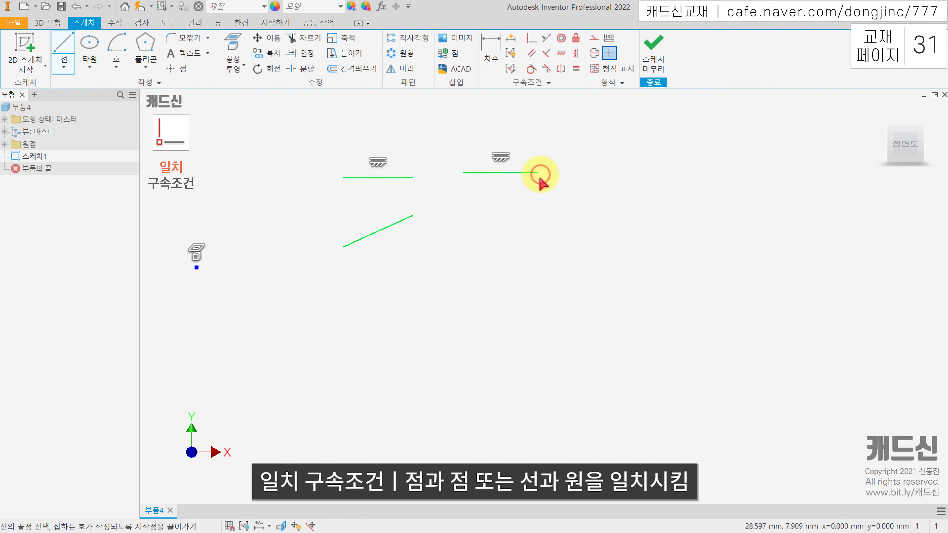
{"action": "left_click", "coordinate": [577, 268]}
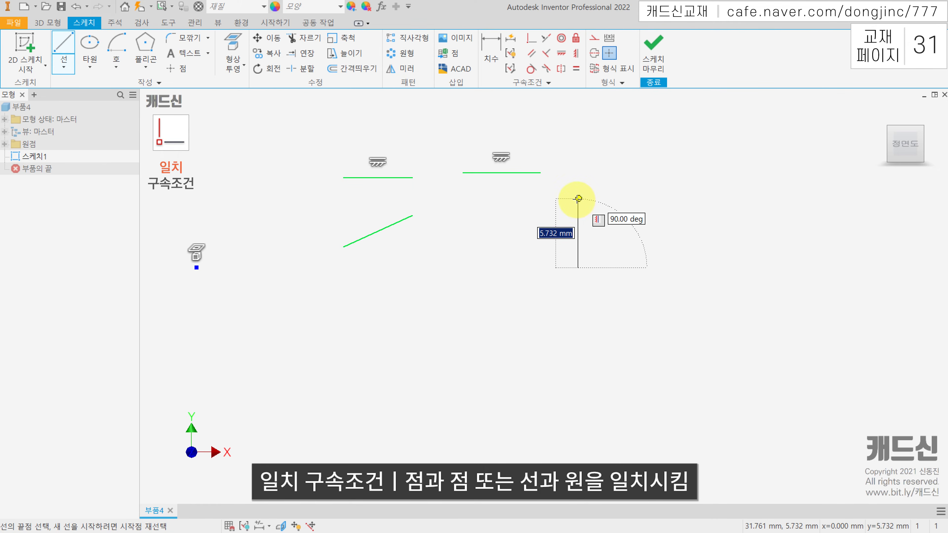
{"action": "left_click", "coordinate": [577, 199]}
{"action": "key", "text": "Escape"}
Apply a coincident constraint (일치 구속조건) between the newer horizontal line and the vertical line's upper endpoint
{"action": "middle_click_drag", "start_coordinate": [682, 189], "coordinate": [673, 188]}
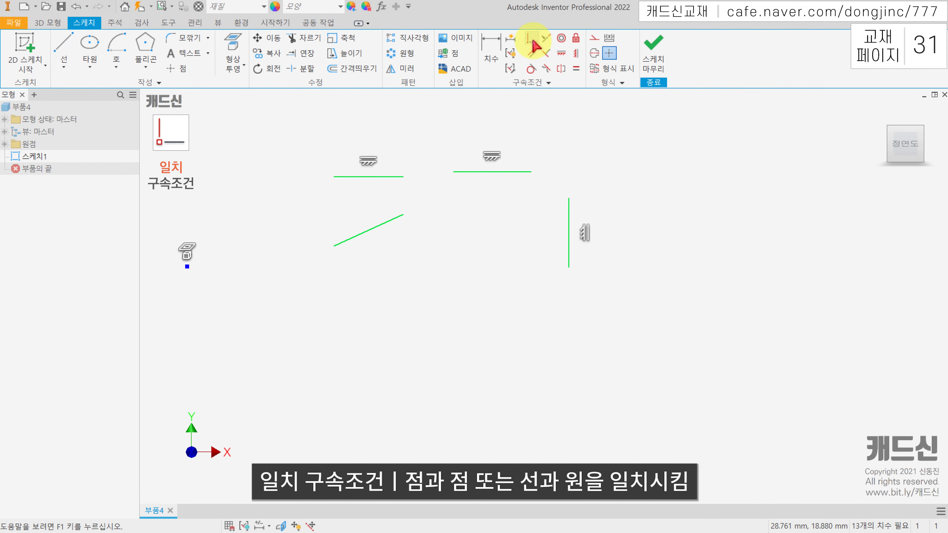
{"action": "left_click", "coordinate": [532, 40]}
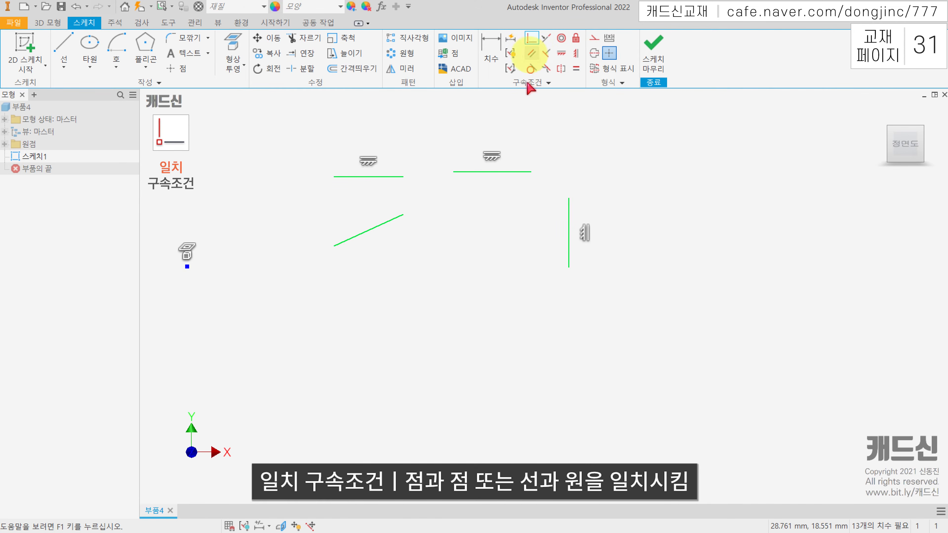
{"action": "left_click", "coordinate": [507, 174]}
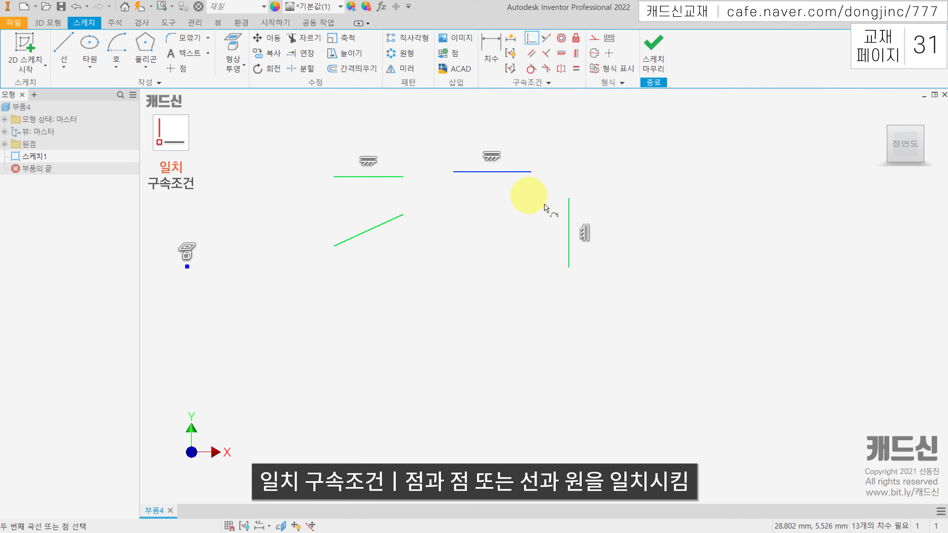
{"action": "left_click", "coordinate": [568, 202]}
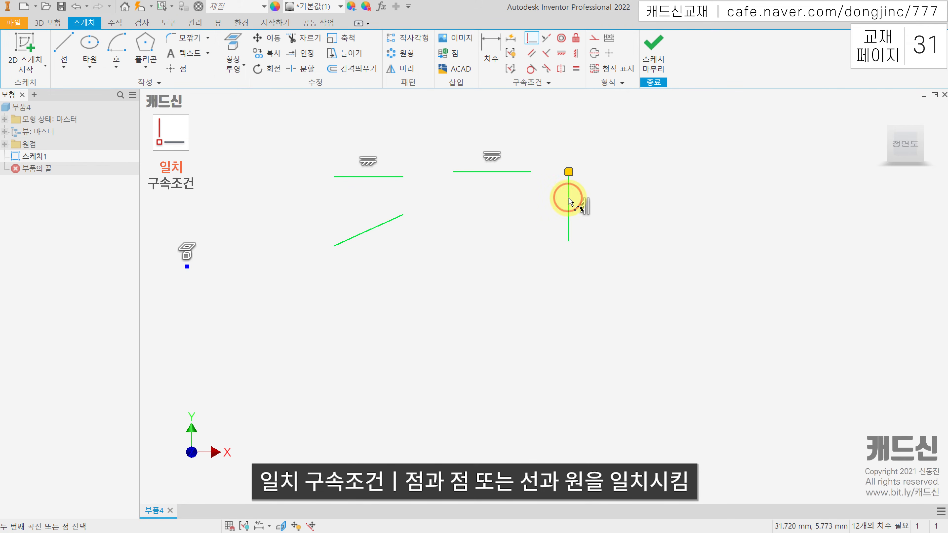
{"action": "key", "text": "Escape"}
{"action": "left_click_drag", "start_coordinate": [457, 170], "coordinate": [616, 170]}
{"action": "left_click", "coordinate": [567, 176]}
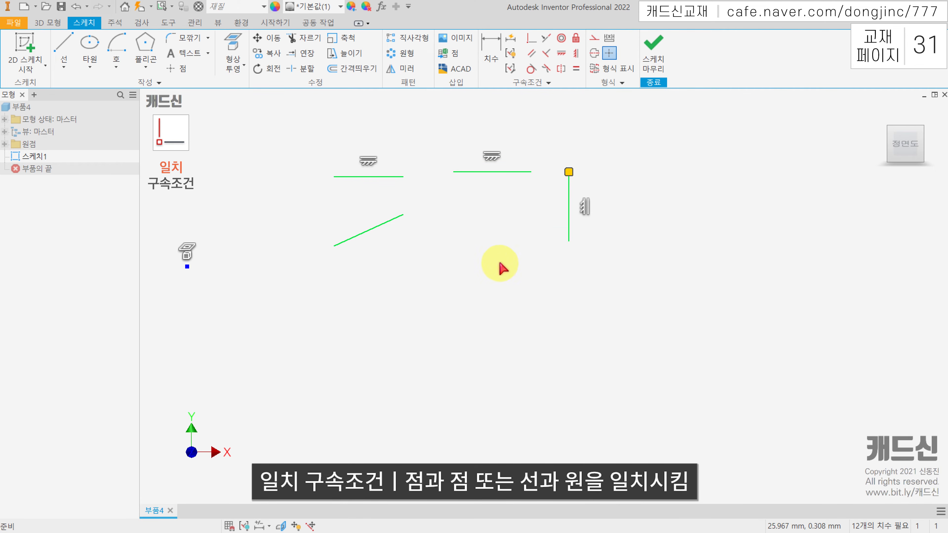
Delete all the lines from the sketch, and draw two separate horizontal lines, the second lower and to the right of the first
{"action": "mouse_move", "coordinate": [630, 318]}
{"action": "left_mouse_down"}
{"action": "mouse_move", "coordinate": [419, 162]}
{"action": "mouse_move", "coordinate": [343, 134]}
{"action": "left_mouse_up"}
{"action": "key", "text": "Delete"}
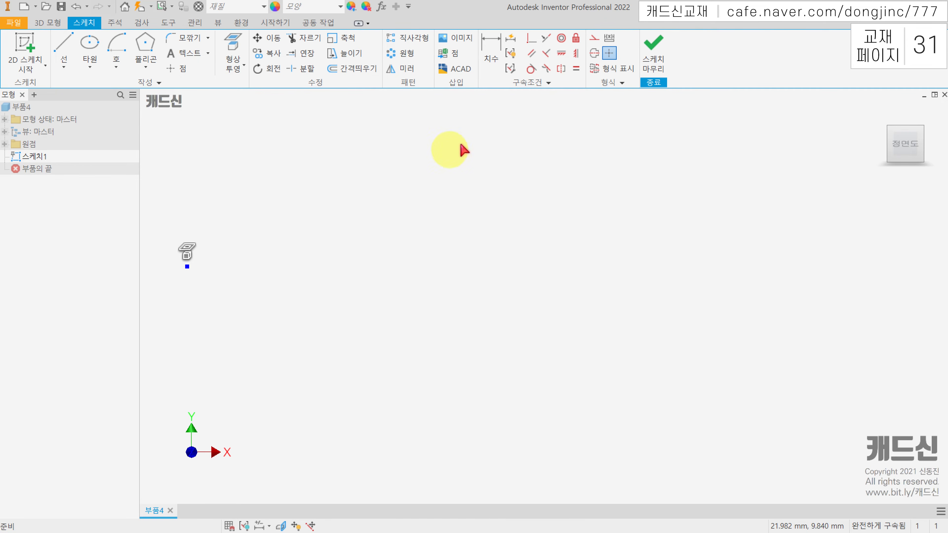
{"action": "left_click", "coordinate": [65, 48]}
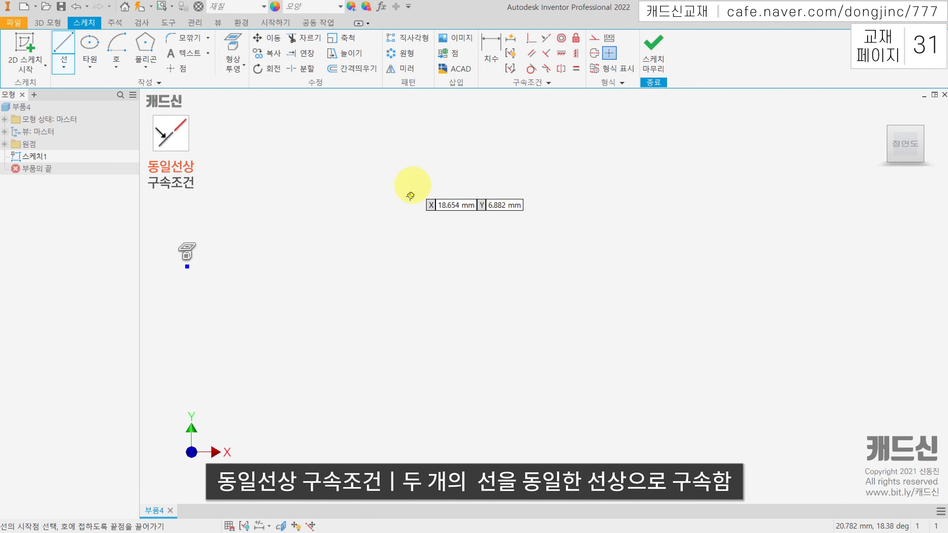
{"action": "left_click", "coordinate": [375, 181]}
{"action": "left_click", "coordinate": [450, 182]}
{"action": "left_click", "coordinate": [64, 47]}
{"action": "left_click", "coordinate": [490, 220]}
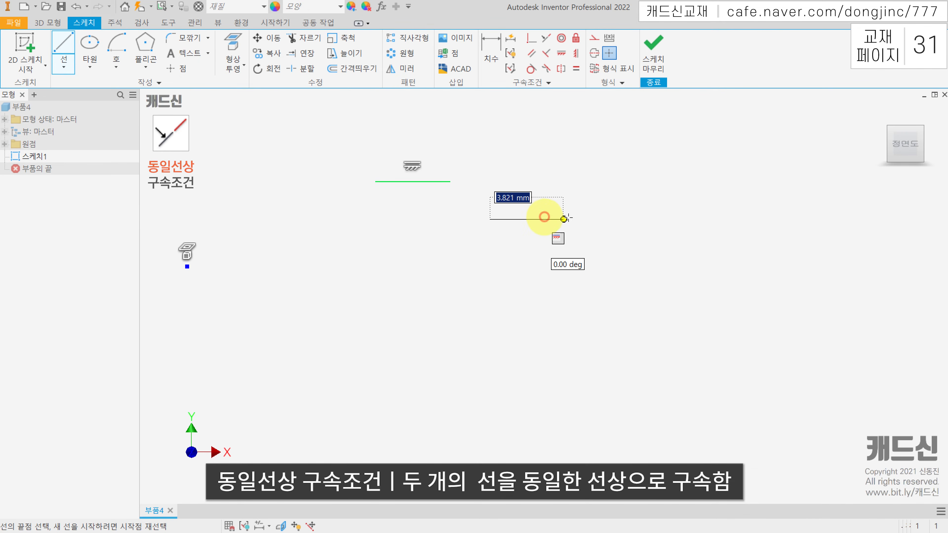
{"action": "left_click", "coordinate": [583, 219]}
{"action": "key", "text": "Escape"}
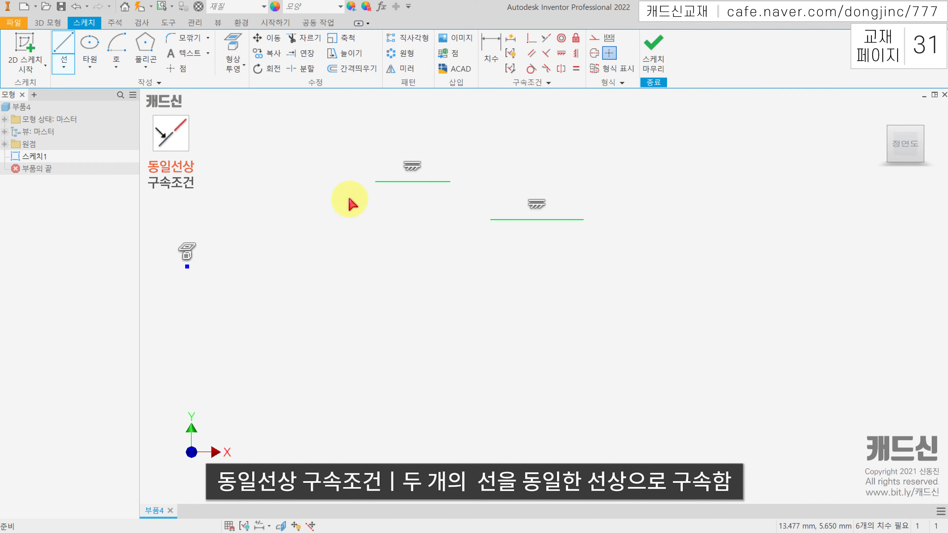
Apply a collinear constraint (동일선상 구속조건) to the two horizontal lines, and shift the second line's left endpoint slightly down and left
{"action": "left_click", "coordinate": [546, 40]}
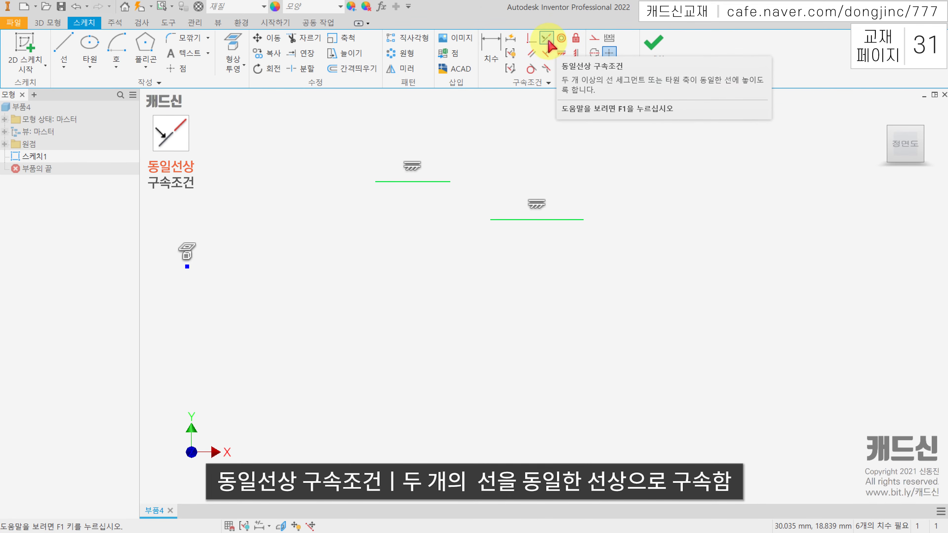
{"action": "left_click", "coordinate": [417, 184]}
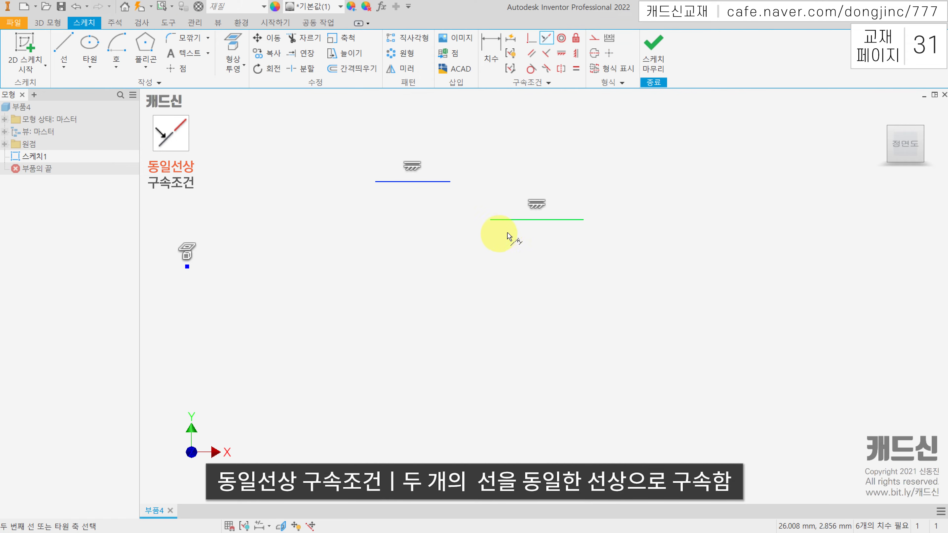
{"action": "left_click", "coordinate": [527, 224]}
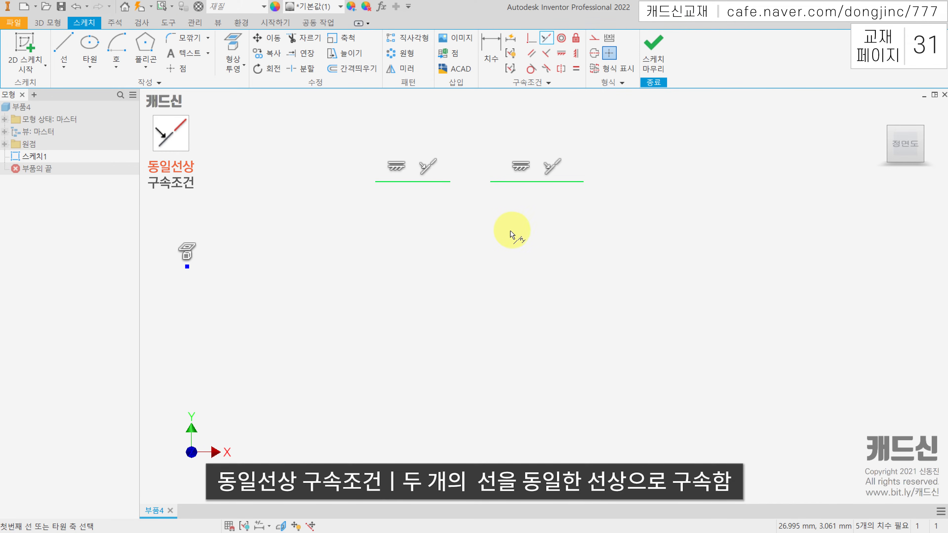
{"action": "left_click_drag", "start_coordinate": [392, 183], "coordinate": [599, 182], "text": "shift"}
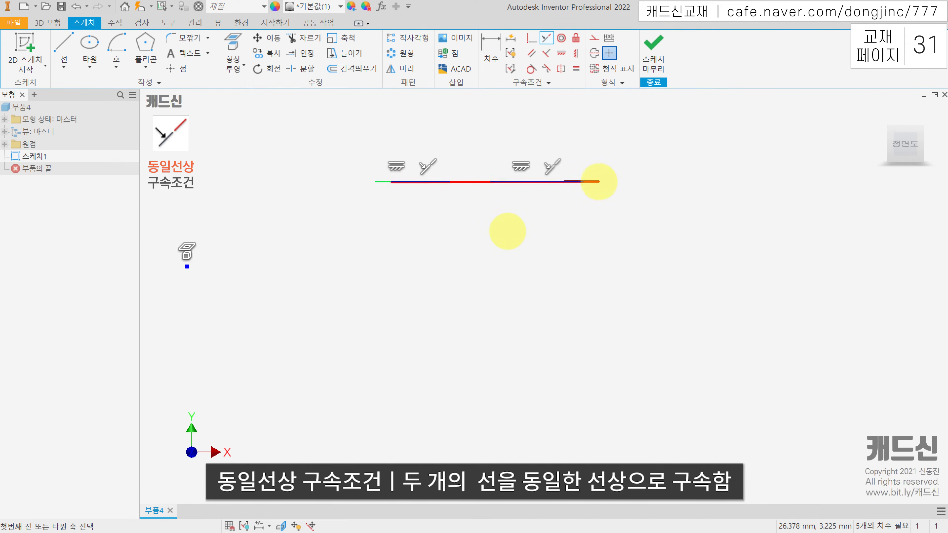
{"action": "key", "text": "Escape"}
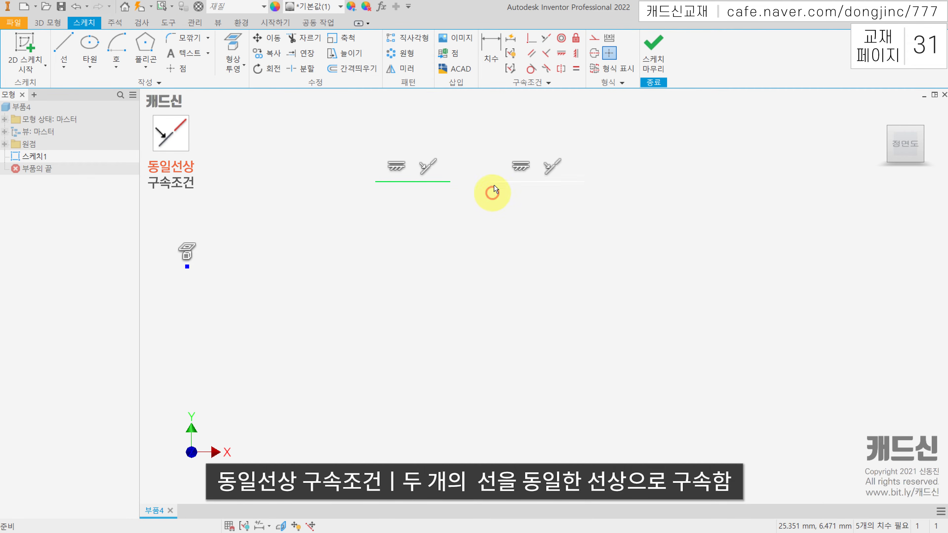
{"action": "mouse_move", "coordinate": [493, 183]}
{"action": "left_mouse_down"}
{"action": "mouse_move", "coordinate": [500, 227]}
{"action": "mouse_move", "coordinate": [486, 172]}
{"action": "mouse_move", "coordinate": [480, 231]}
{"action": "mouse_move", "coordinate": [484, 176]}
{"action": "mouse_move", "coordinate": [484, 191]}
{"action": "left_mouse_up"}
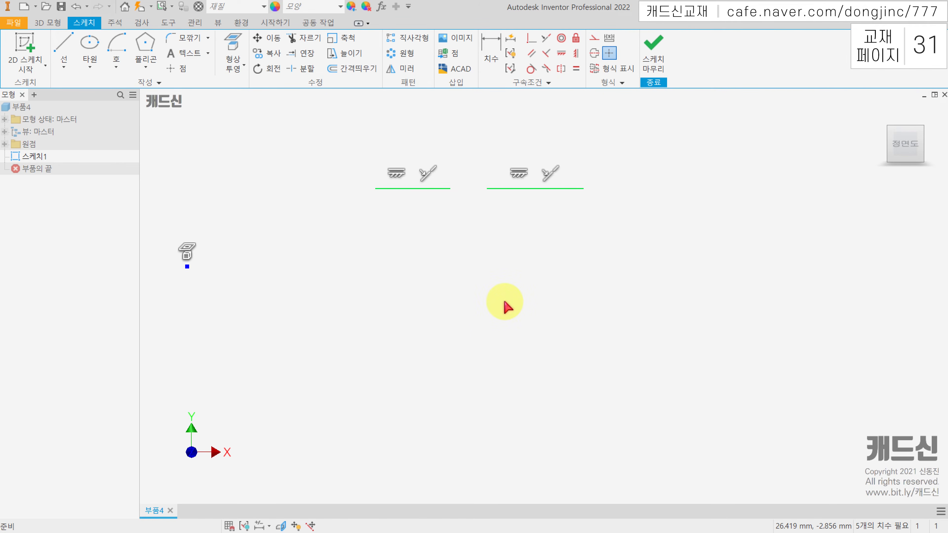
Delete both collinear lines, and sketch a larger circle plus a separate smaller one centred at about X 35.7 mm, Y 1.5 mm
{"action": "left_click_drag", "start_coordinate": [611, 263], "coordinate": [425, 142]}
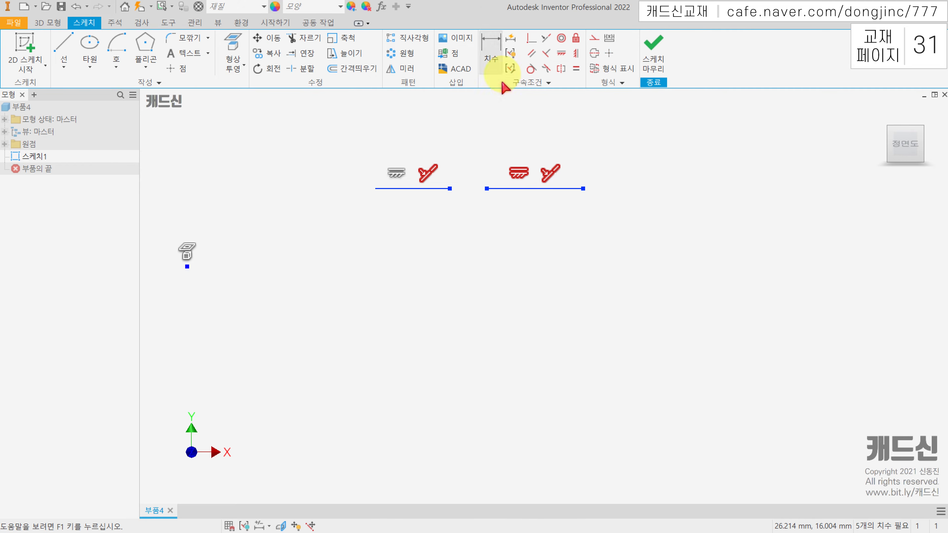
{"action": "key", "text": "Delete"}
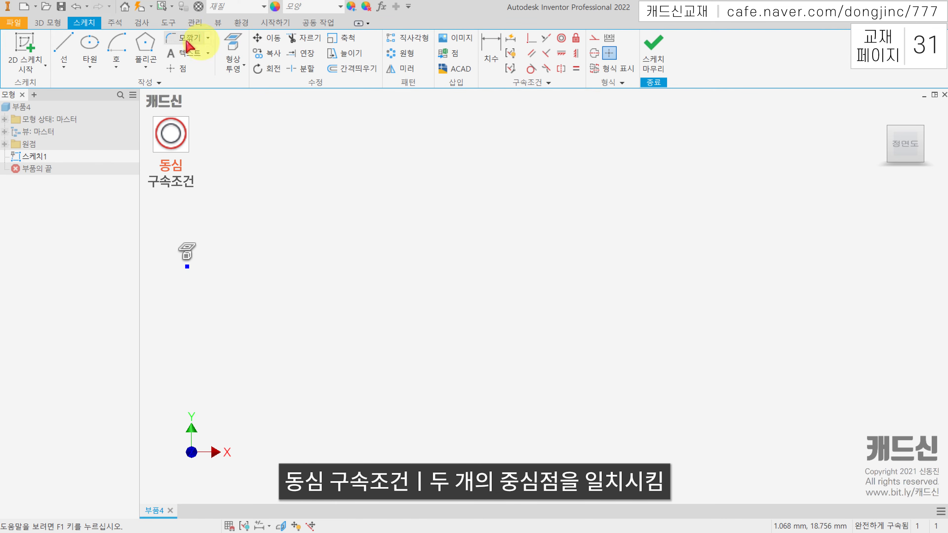
{"action": "left_click", "coordinate": [96, 64]}
{"action": "left_click", "coordinate": [90, 87]}
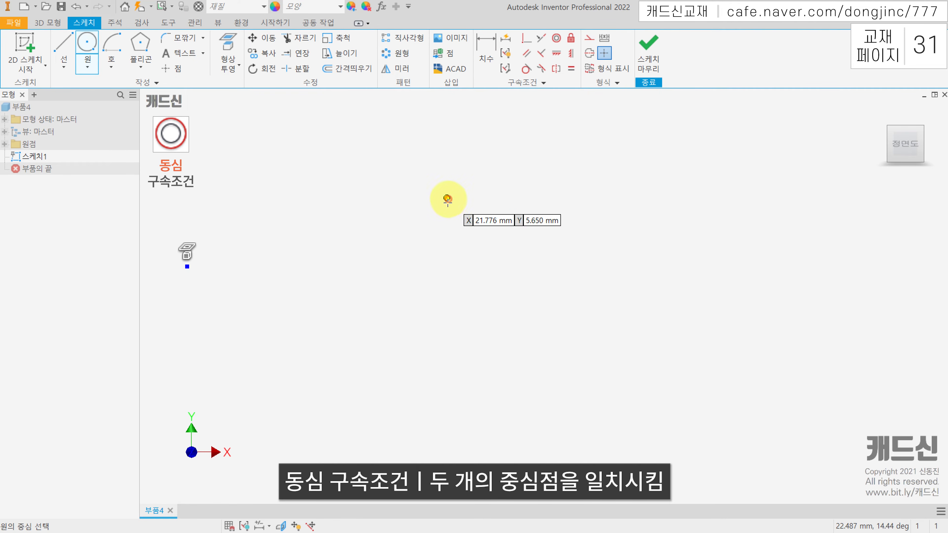
{"action": "left_click", "coordinate": [486, 210]}
{"action": "left_click", "coordinate": [510, 238]}
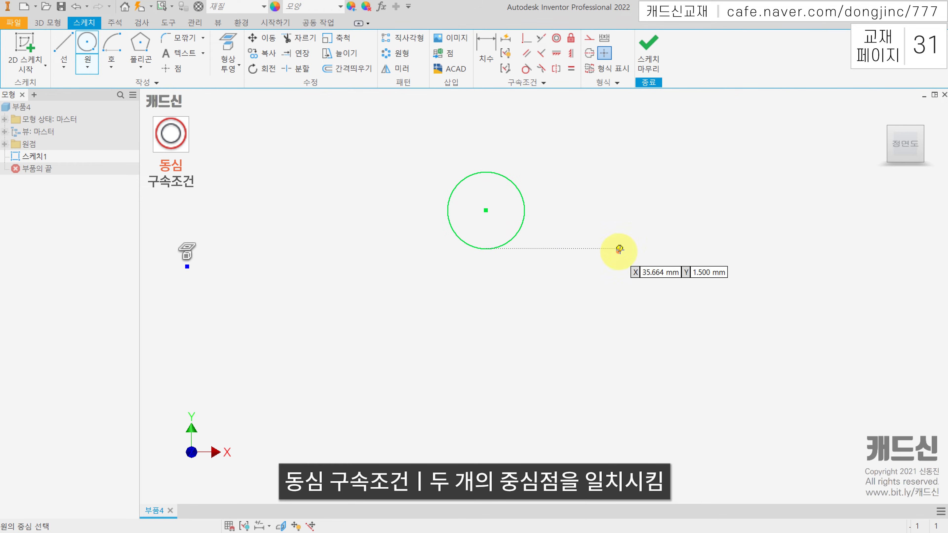
{"action": "left_click", "coordinate": [620, 249]}
{"action": "left_click", "coordinate": [630, 270]}
{"action": "key", "text": "Escape"}
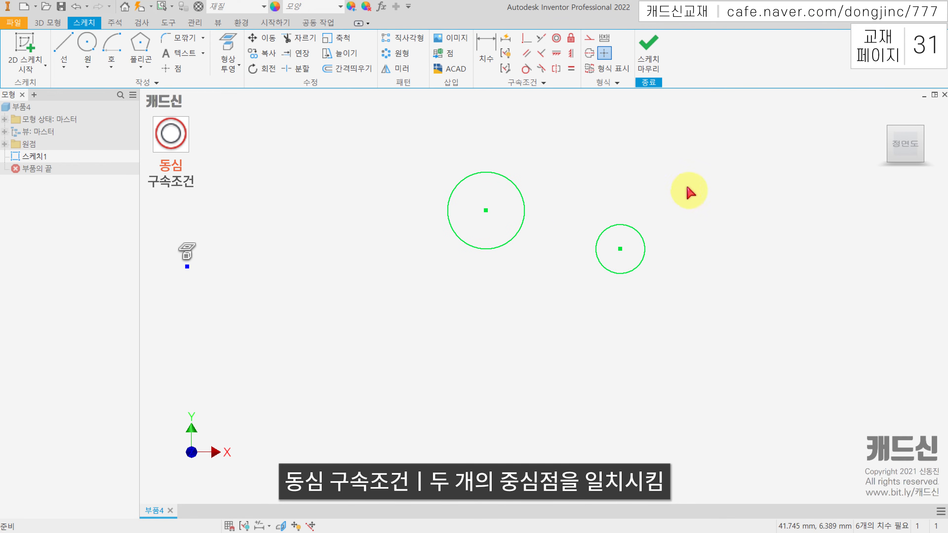
Apply a concentric constraint (동심 구속조건) between the large and small circles, and undo it
{"action": "left_click", "coordinate": [556, 39]}
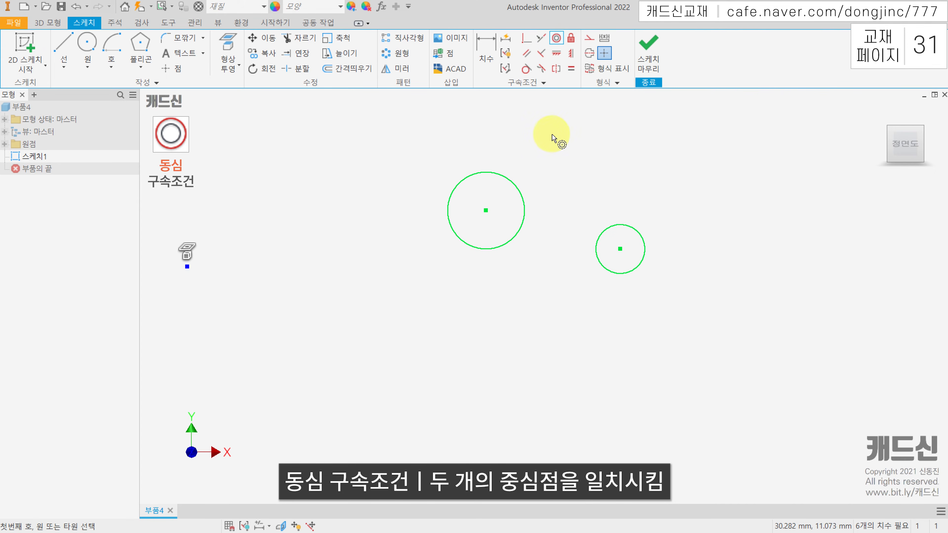
{"action": "left_click", "coordinate": [485, 172]}
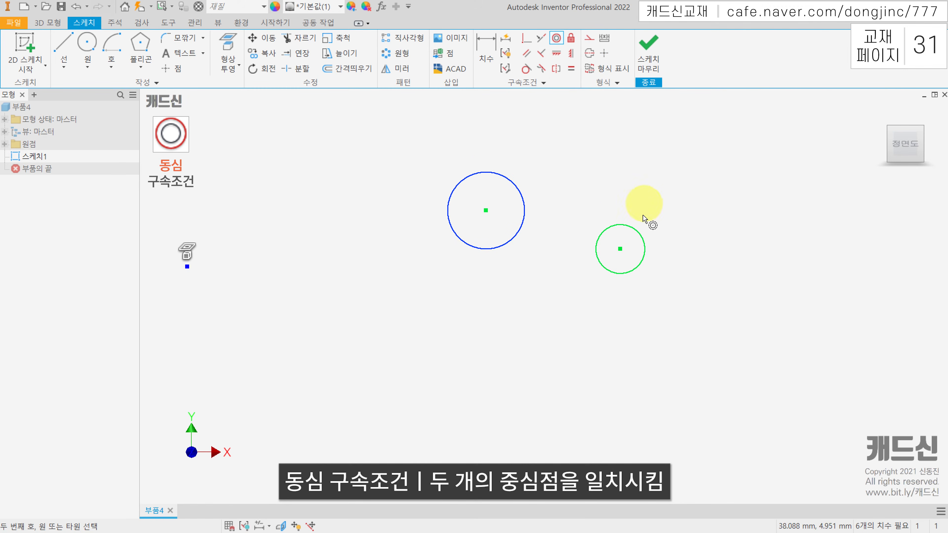
{"action": "left_click", "coordinate": [629, 226]}
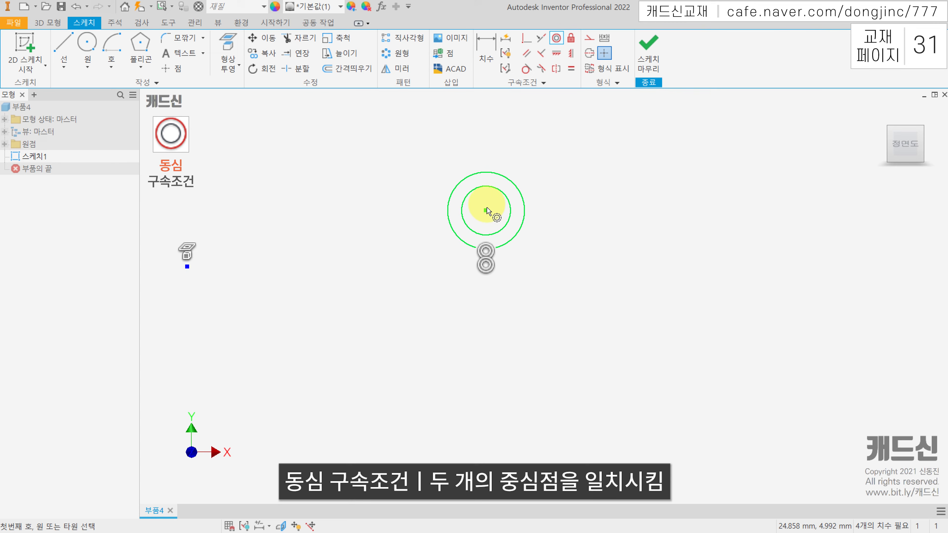
{"action": "key", "text": "Escape"}
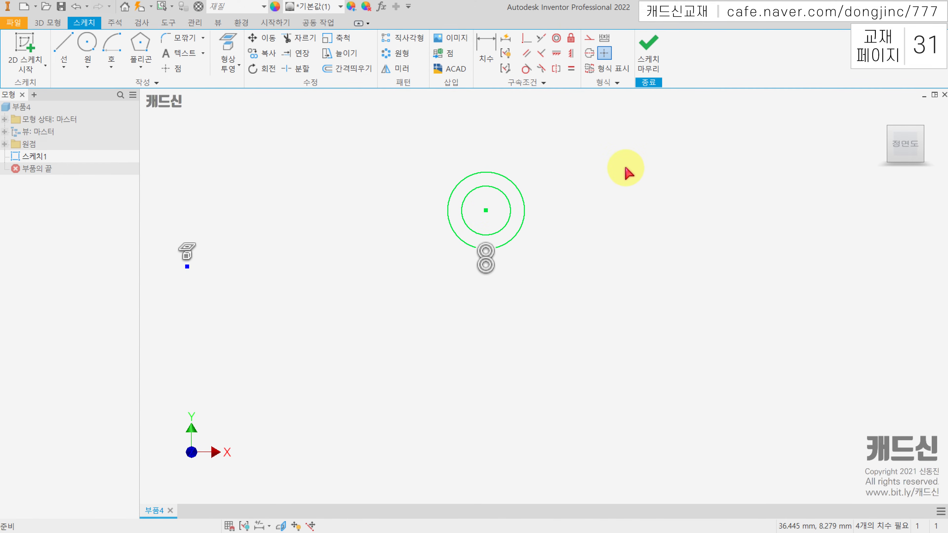
{"action": "key", "text": "ctrl+z"}
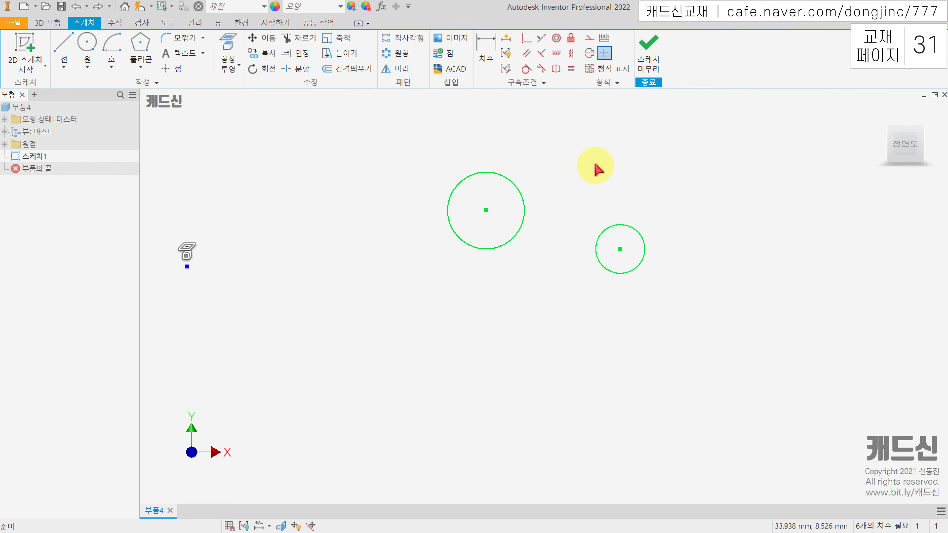
Apply a coincident constraint (일치 구속조건) between the center points of the two circles, and undo it
{"action": "middle_click_drag", "start_coordinate": [599, 164], "coordinate": [526, 173]}
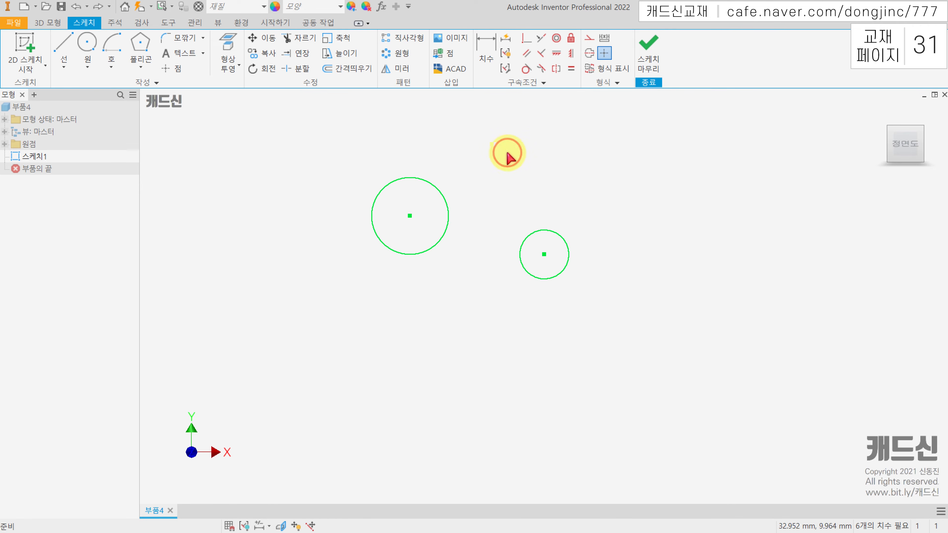
{"action": "left_click", "coordinate": [527, 40]}
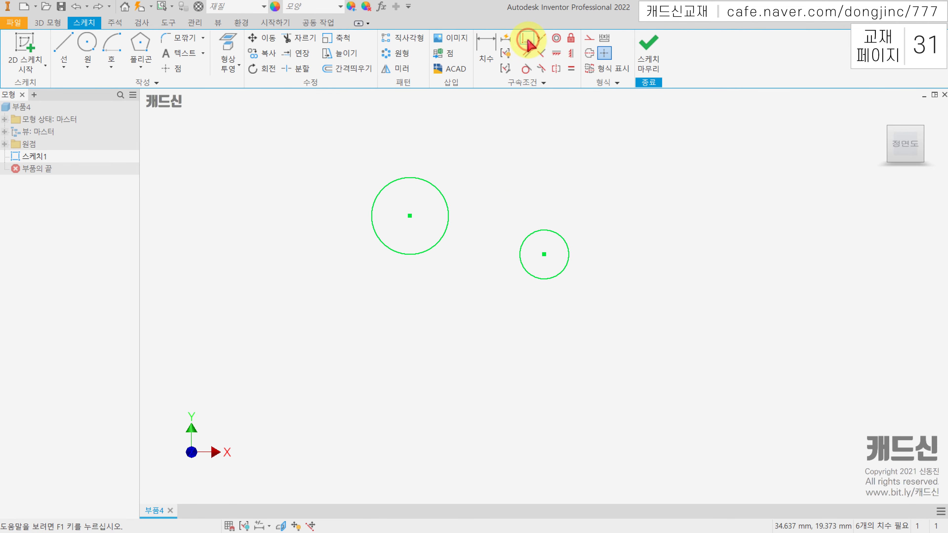
{"action": "left_click", "coordinate": [410, 216]}
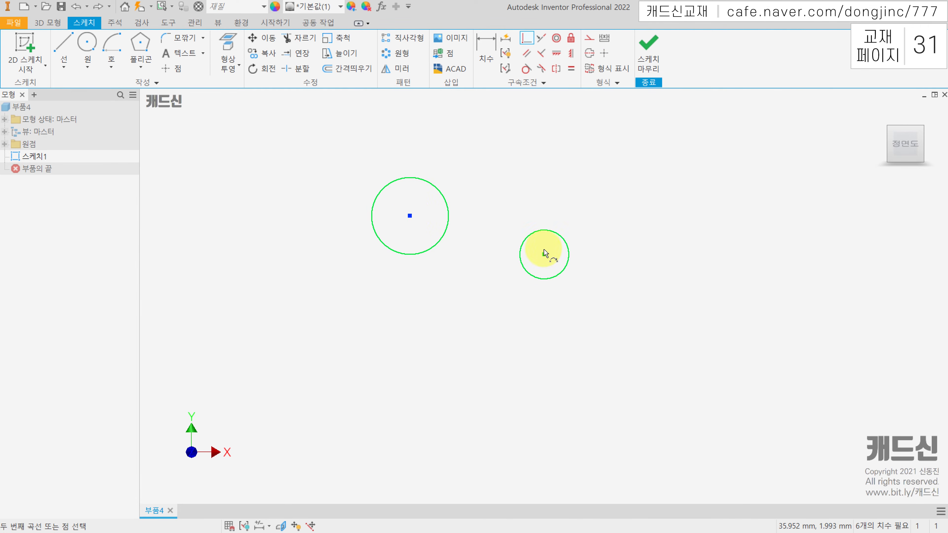
{"action": "left_click", "coordinate": [544, 259]}
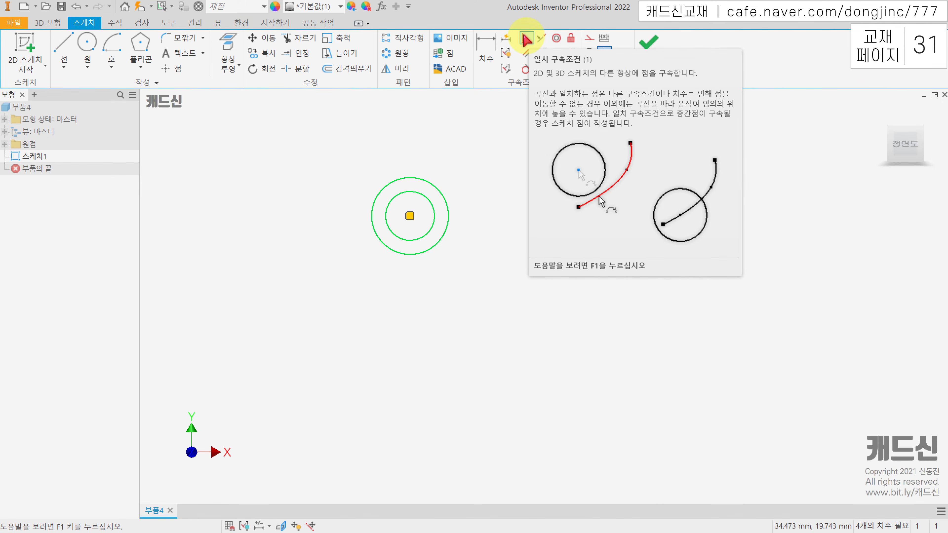
{"action": "left_click", "coordinate": [526, 39]}
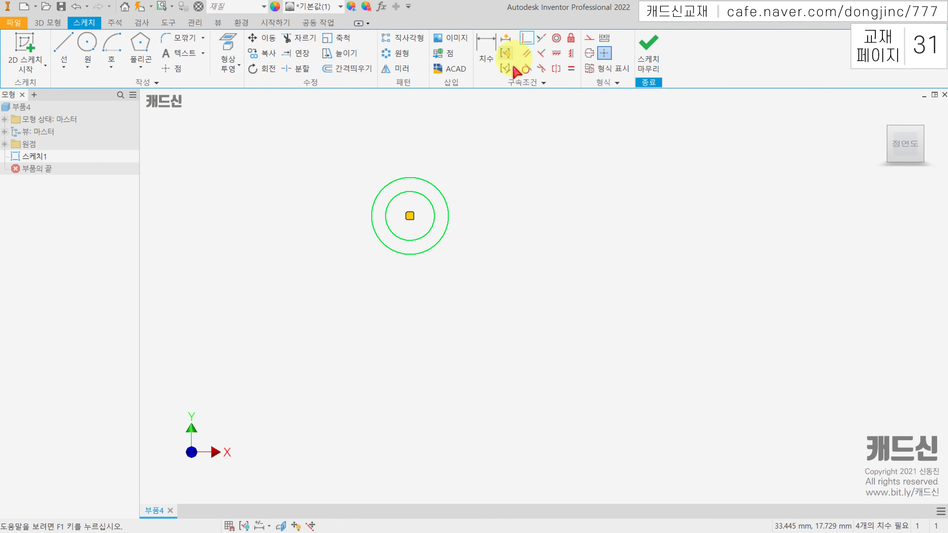
{"action": "key", "text": "ctrl+z"}
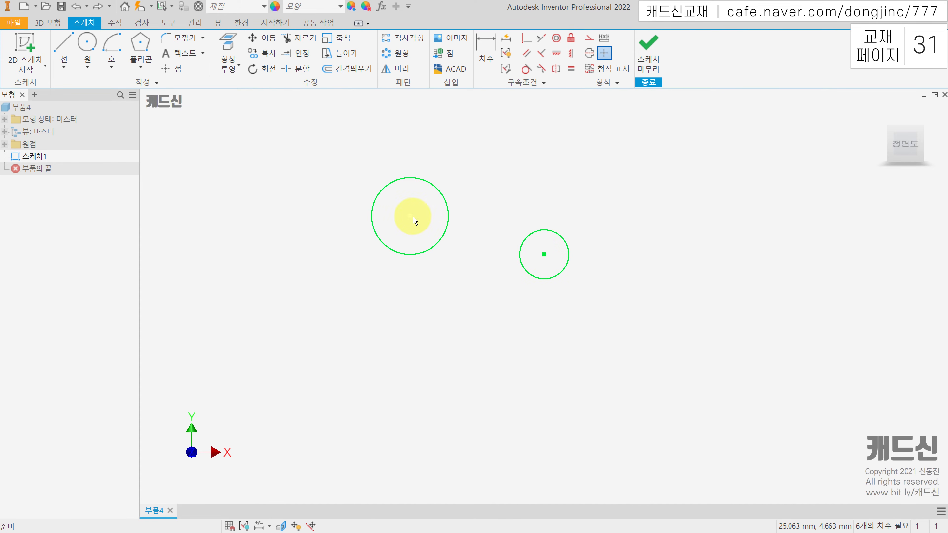
Apply a concentric constraint (동심 구속조건) by selecting the edges of the large and small circles, and undo it
{"action": "left_click", "coordinate": [555, 40]}
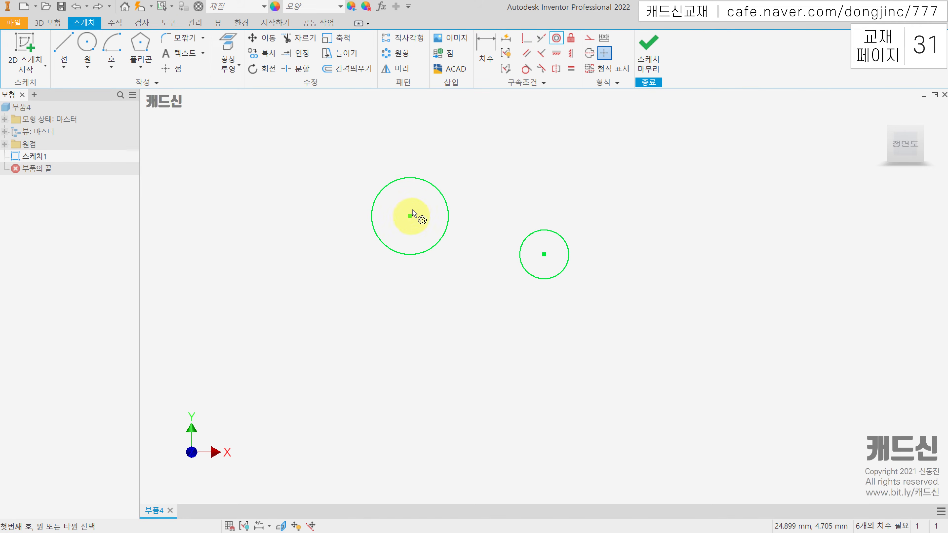
{"action": "left_click", "coordinate": [418, 181]}
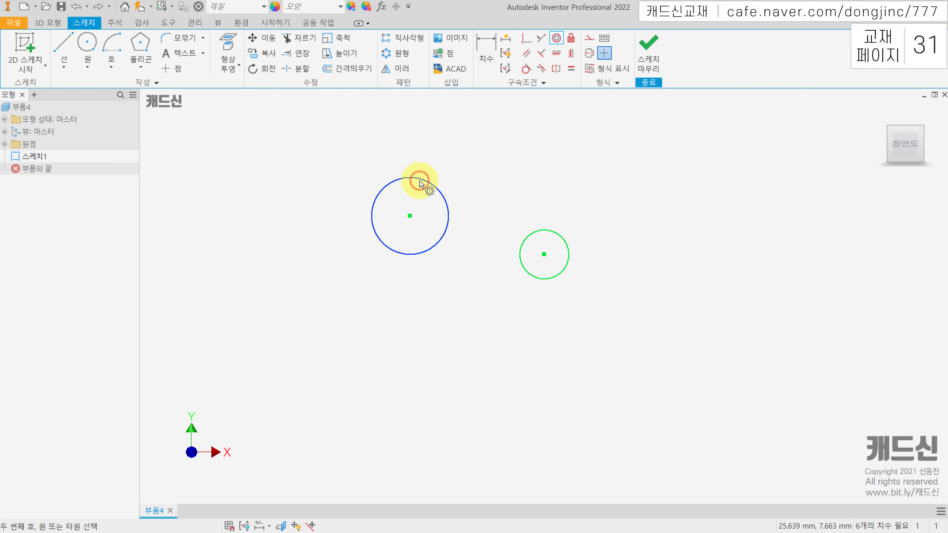
{"action": "left_click", "coordinate": [539, 232]}
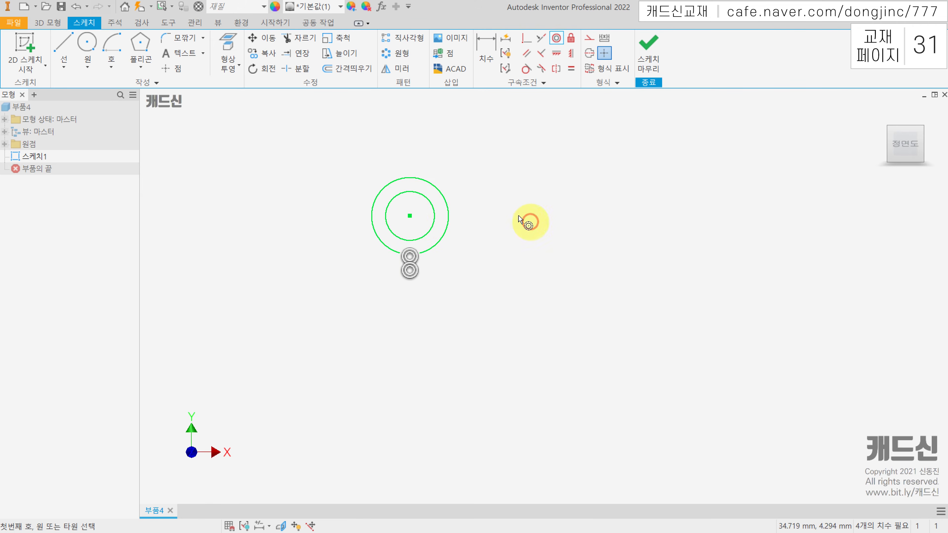
{"action": "key", "text": "Escape"}
{"action": "key", "text": "ctrl+z"}
Delete both circles, and sketch two separate non-parallel lines, the upper one rising to the right and the lower one falling
{"action": "left_click_drag", "start_coordinate": [599, 196], "coordinate": [442, 236]}
{"action": "key", "text": "Delete"}
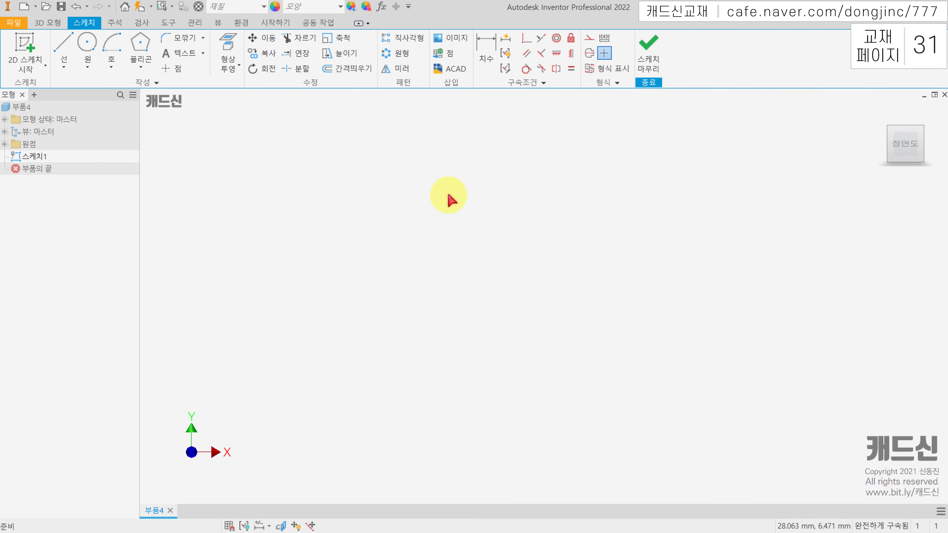
{"action": "left_click", "coordinate": [62, 44]}
{"action": "left_click", "coordinate": [338, 215]}
{"action": "left_click", "coordinate": [451, 139]}
{"action": "left_click", "coordinate": [63, 41]}
{"action": "left_click", "coordinate": [62, 42]}
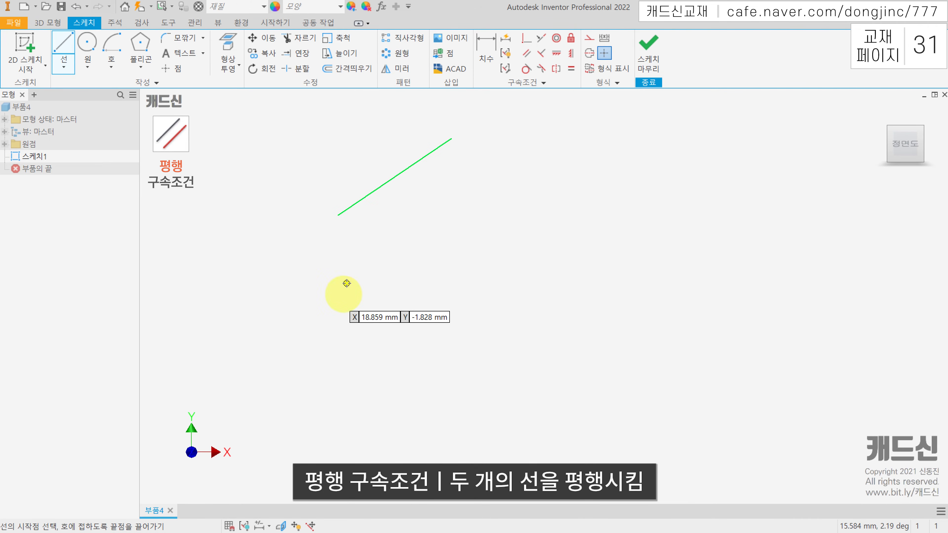
{"action": "left_click", "coordinate": [314, 262]}
{"action": "left_click", "coordinate": [519, 344]}
{"action": "key", "text": "Escape"}
{"action": "middle_click_drag", "start_coordinate": [530, 188], "coordinate": [532, 194]}
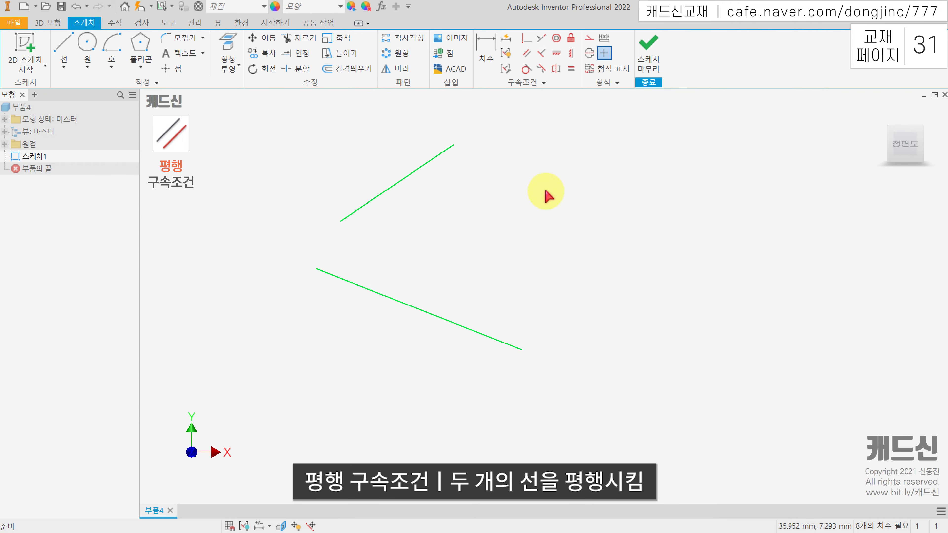
Apply a parallel constraint (평행 구속조건) between the two lines, and move the upper line's right endpoint right and down
{"action": "left_click", "coordinate": [526, 54]}
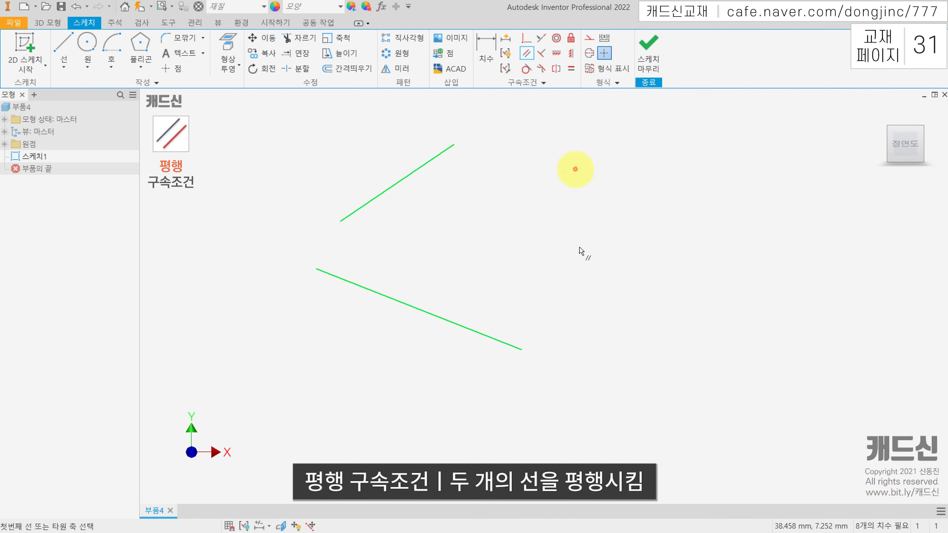
{"action": "left_click", "coordinate": [386, 191]}
{"action": "left_click", "coordinate": [387, 191]}
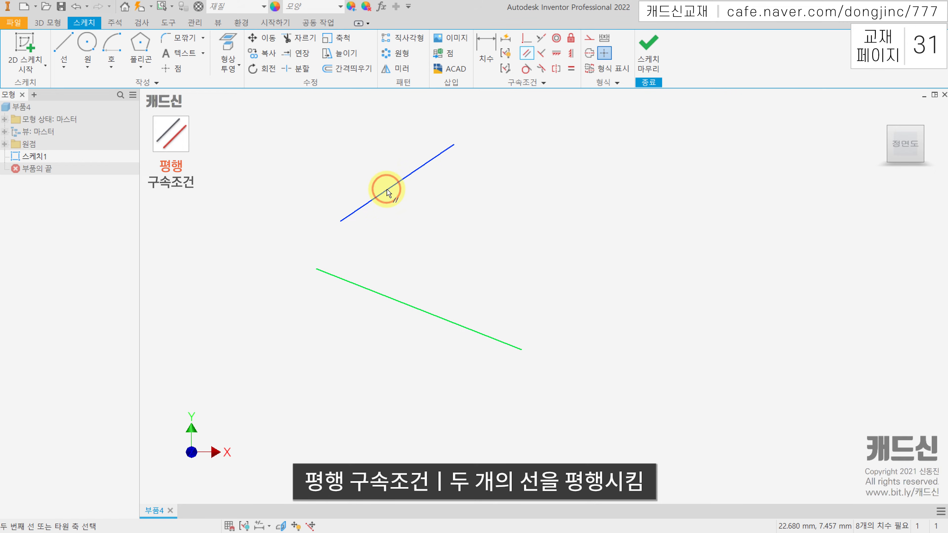
{"action": "left_click", "coordinate": [418, 314]}
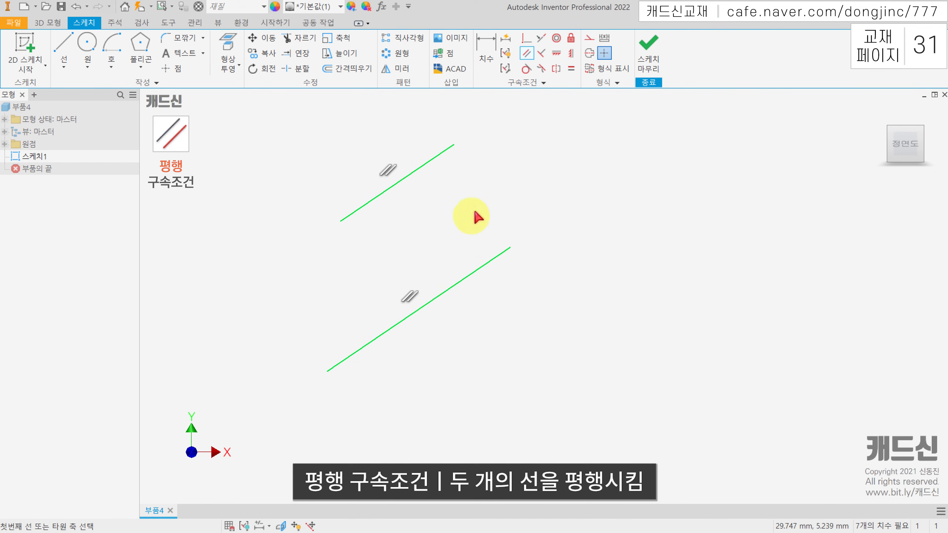
{"action": "key", "text": "Escape"}
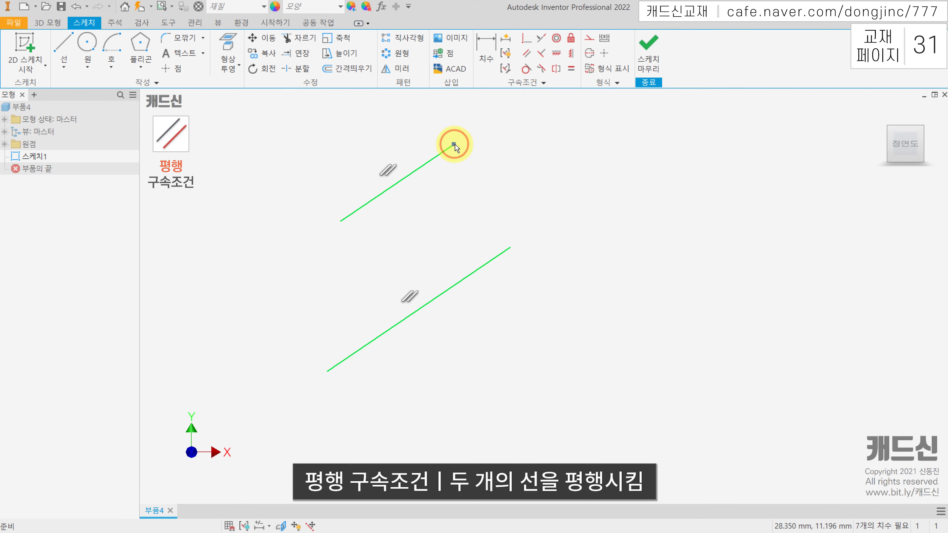
{"action": "left_click_drag", "start_coordinate": [454, 144], "coordinate": [550, 181]}
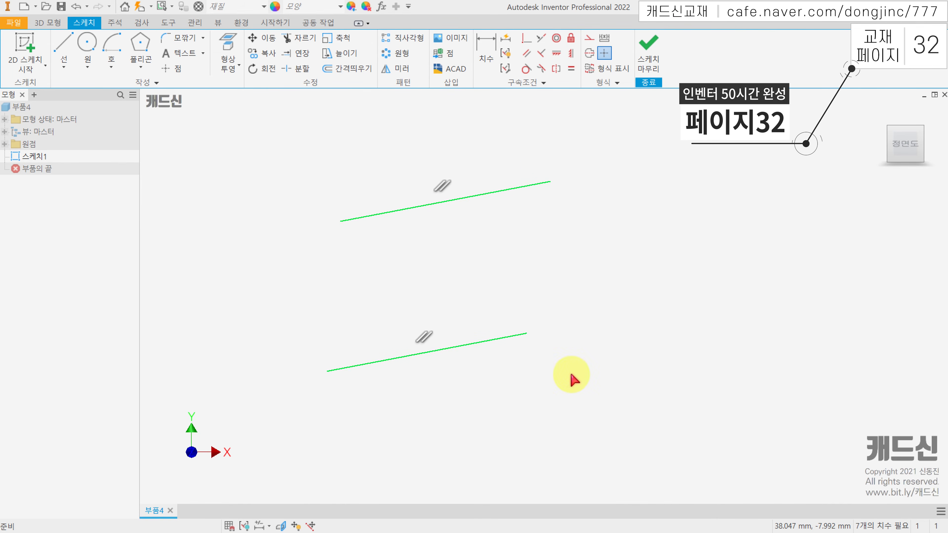
Delete both parallel lines, and sketch a horizontal line about 14.75 mm long with a separate inclined line below it
{"action": "left_click_drag", "start_coordinate": [604, 382], "coordinate": [429, 147]}
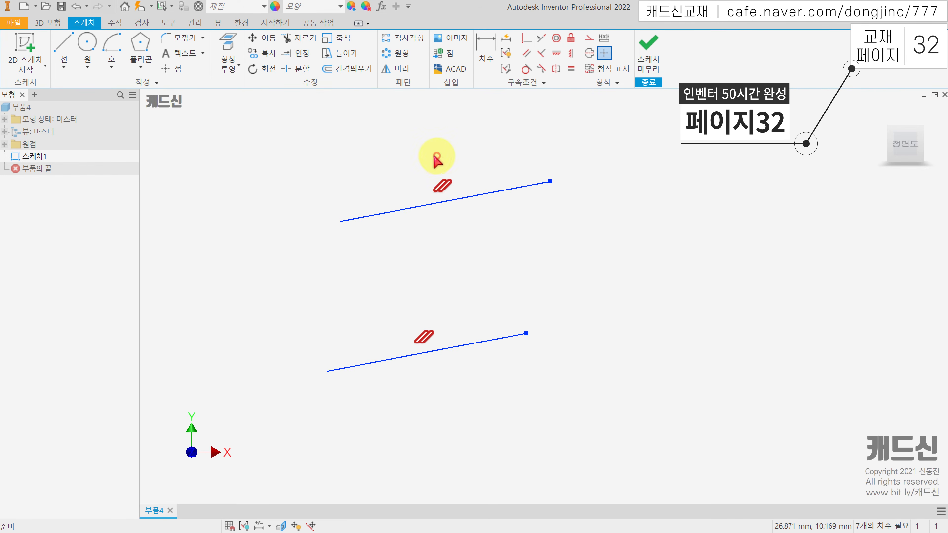
{"action": "key", "text": "Delete"}
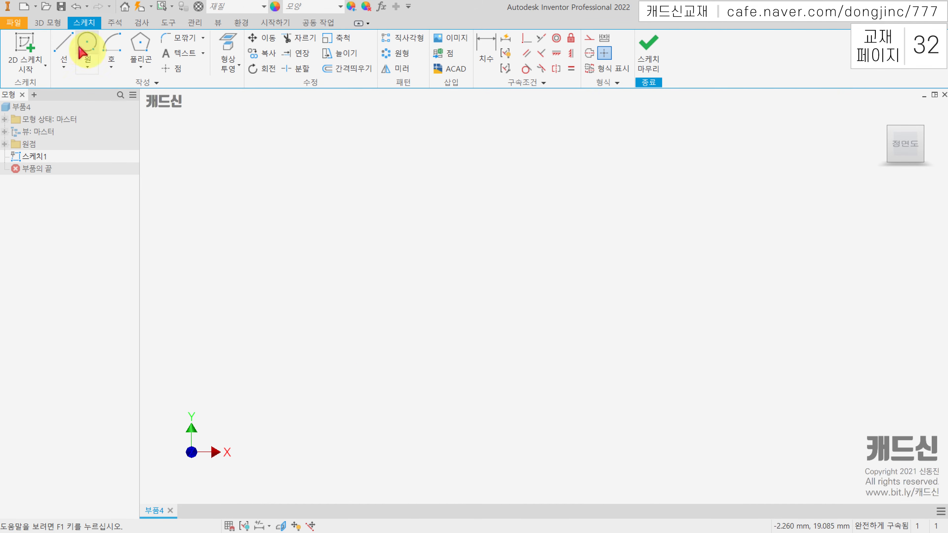
{"action": "left_click", "coordinate": [343, 174]}
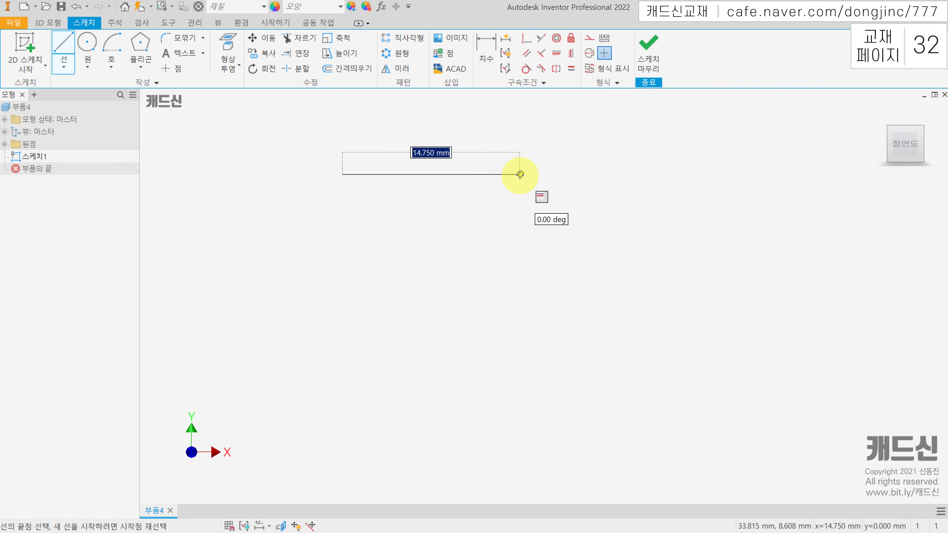
{"action": "left_click", "coordinate": [518, 174]}
{"action": "left_click", "coordinate": [65, 42]}
{"action": "left_click", "coordinate": [476, 215]}
{"action": "left_click", "coordinate": [352, 290]}
{"action": "key", "text": "Escape"}
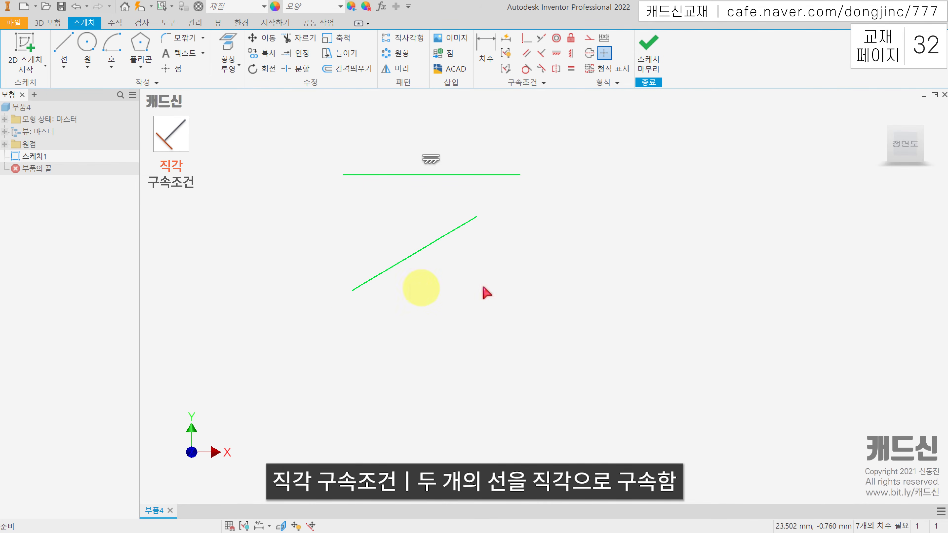
Apply a perpendicular constraint (직각 구속조건) between the horizontal line and the inclined line
{"action": "left_click", "coordinate": [544, 55]}
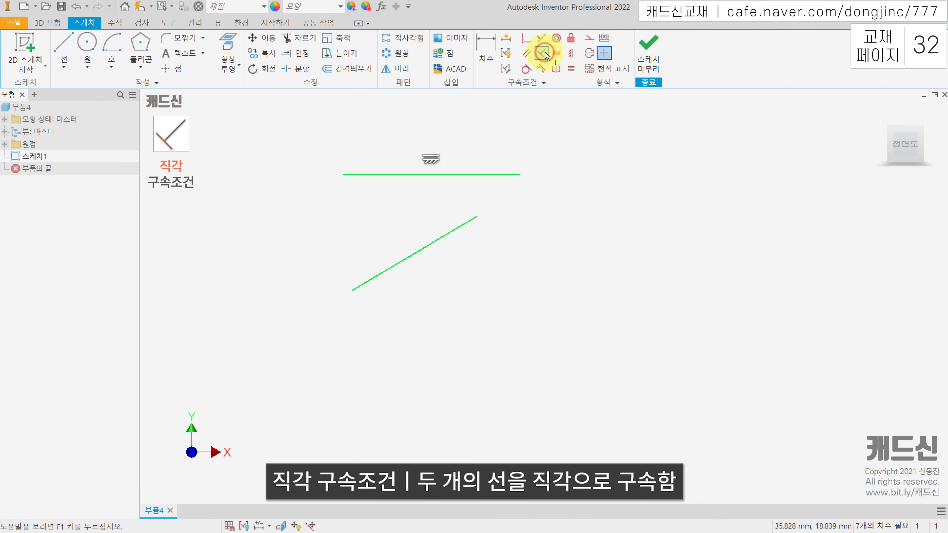
{"action": "left_click", "coordinate": [388, 174]}
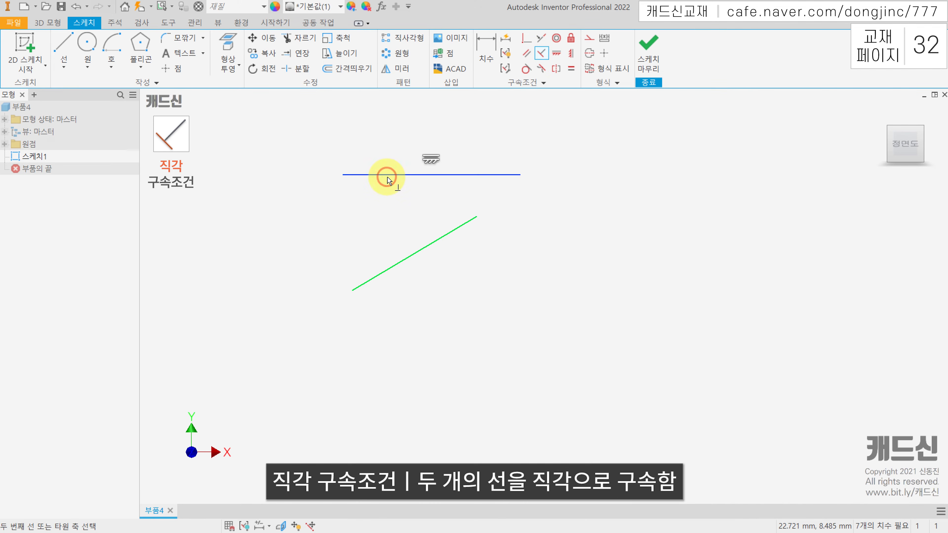
{"action": "left_click", "coordinate": [401, 262]}
{"action": "key", "text": "Escape"}
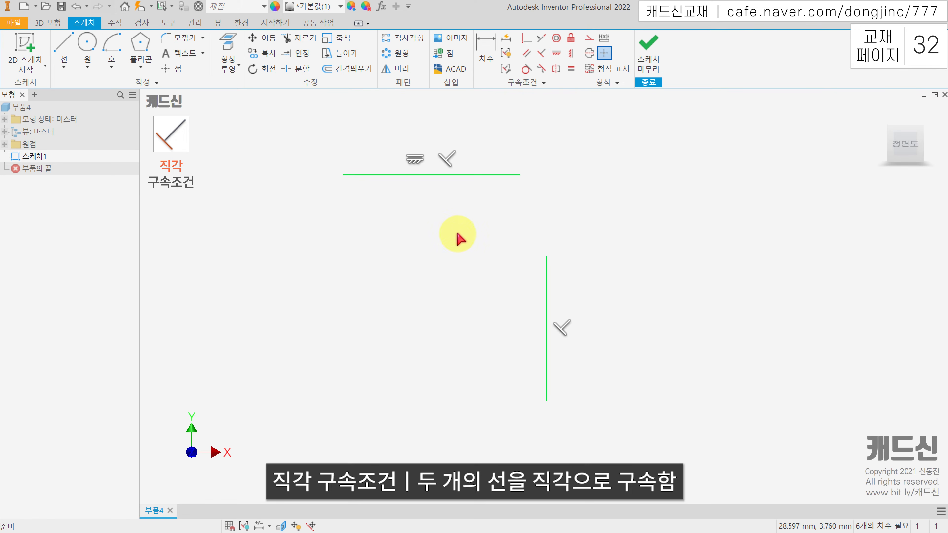
{"action": "mouse_move", "coordinate": [513, 173]}
{"action": "left_mouse_down"}
{"action": "mouse_move", "coordinate": [534, 173]}
{"action": "mouse_move", "coordinate": [547, 250]}
{"action": "left_mouse_up"}
{"action": "left_click_drag", "start_coordinate": [522, 175], "coordinate": [541, 213]}
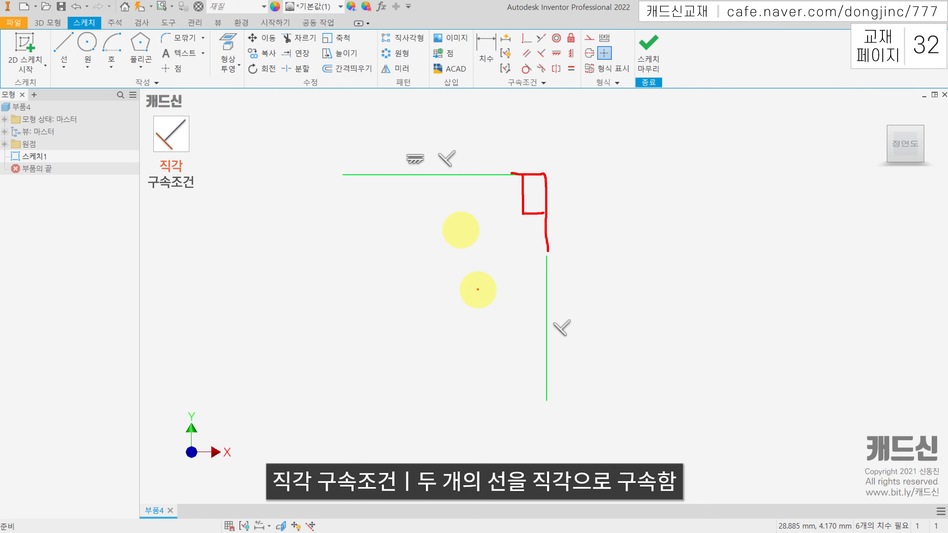
Delete both perpendicular lines, and sketch a single inclined line falling from upper right to lower left
{"action": "left_click_drag", "start_coordinate": [675, 317], "coordinate": [409, 125]}
{"action": "key", "text": "Delete"}
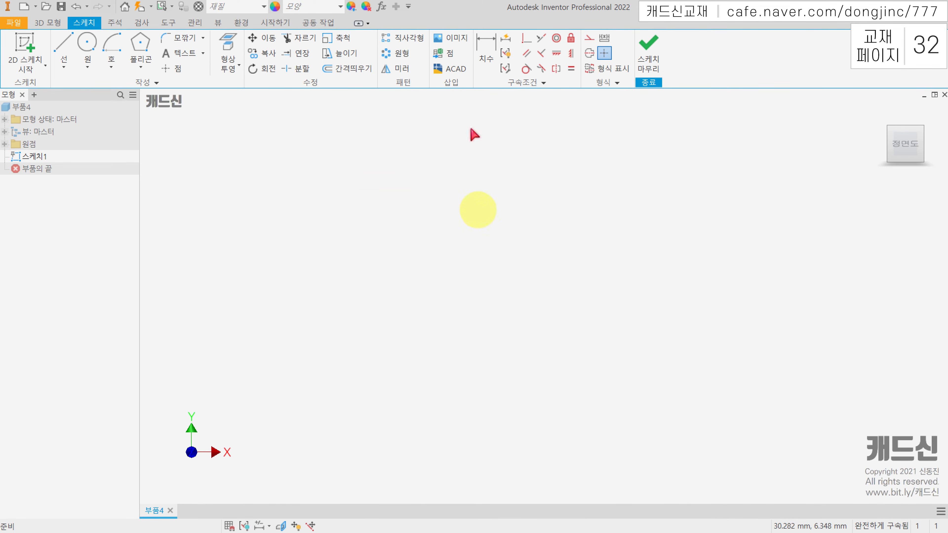
{"action": "left_click", "coordinate": [64, 48]}
{"action": "left_click", "coordinate": [498, 146]}
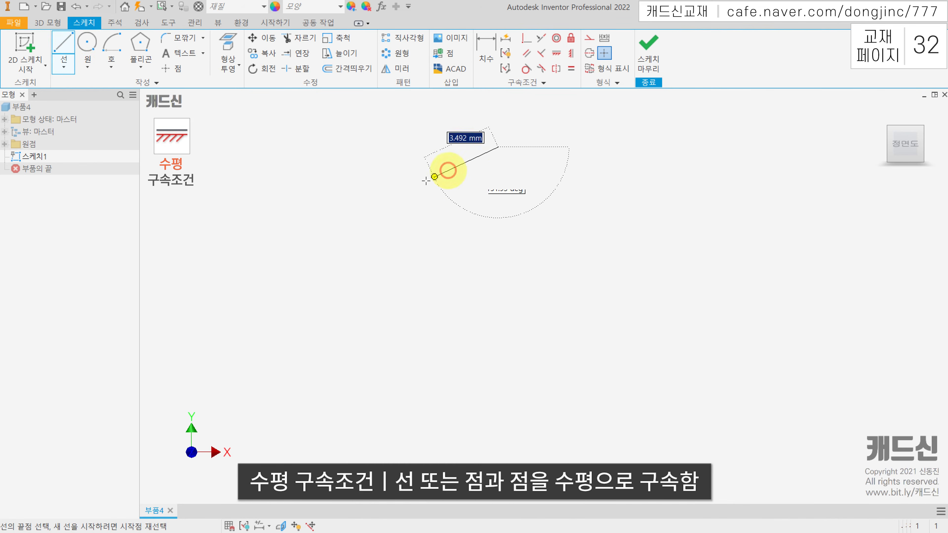
{"action": "left_click", "coordinate": [391, 206]}
{"action": "key", "text": "Escape"}
{"action": "middle_click_drag", "start_coordinate": [490, 227], "coordinate": [501, 268]}
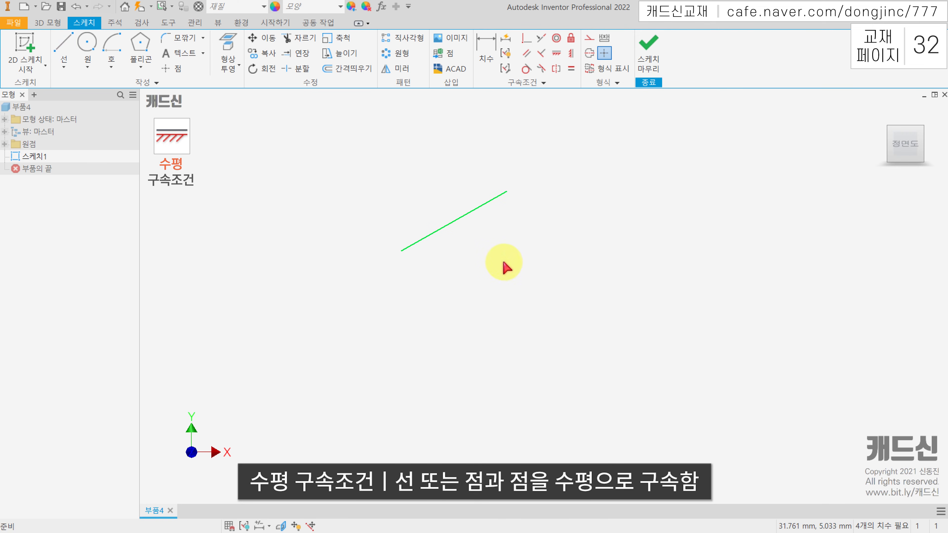
Apply a horizontal constraint (수평 구속조건) to the inclined line, and undo it
{"action": "left_click", "coordinate": [556, 54]}
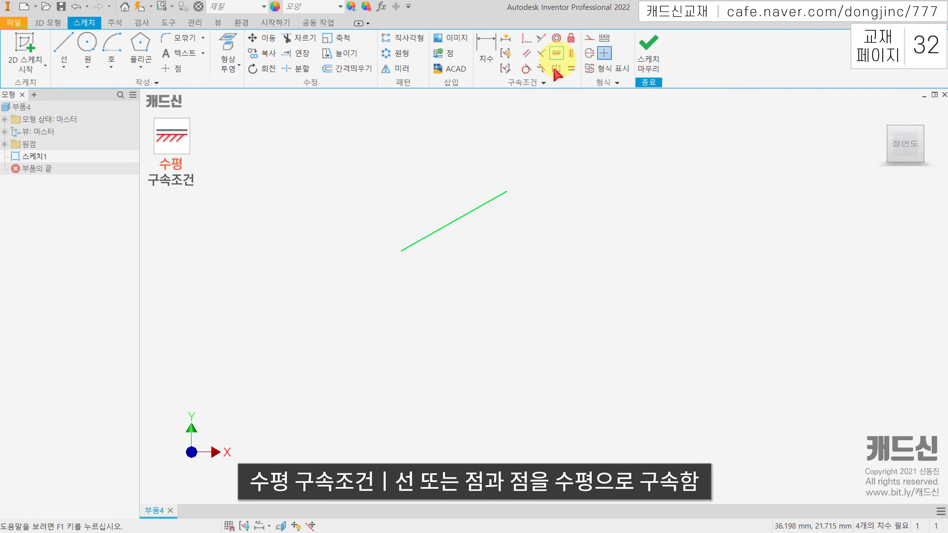
{"action": "left_click", "coordinate": [473, 212]}
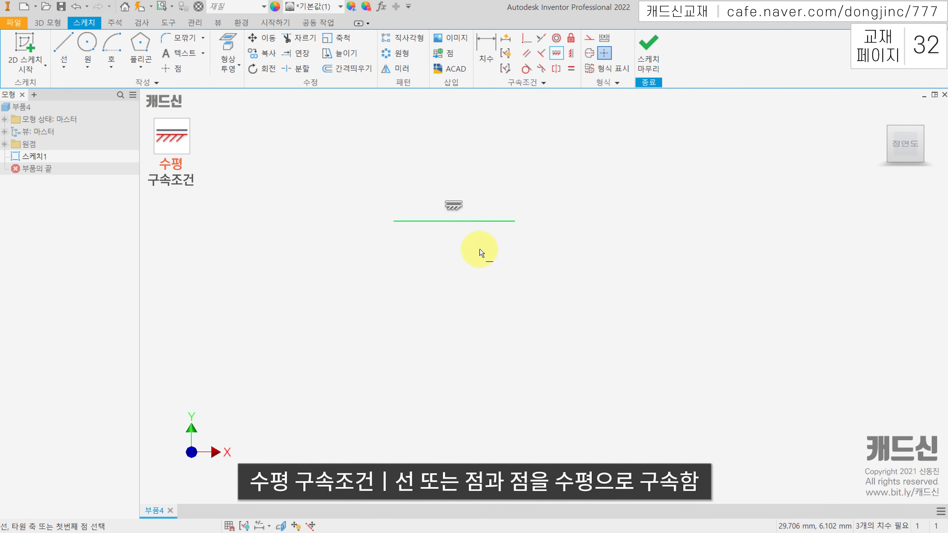
{"action": "key", "text": "Escape"}
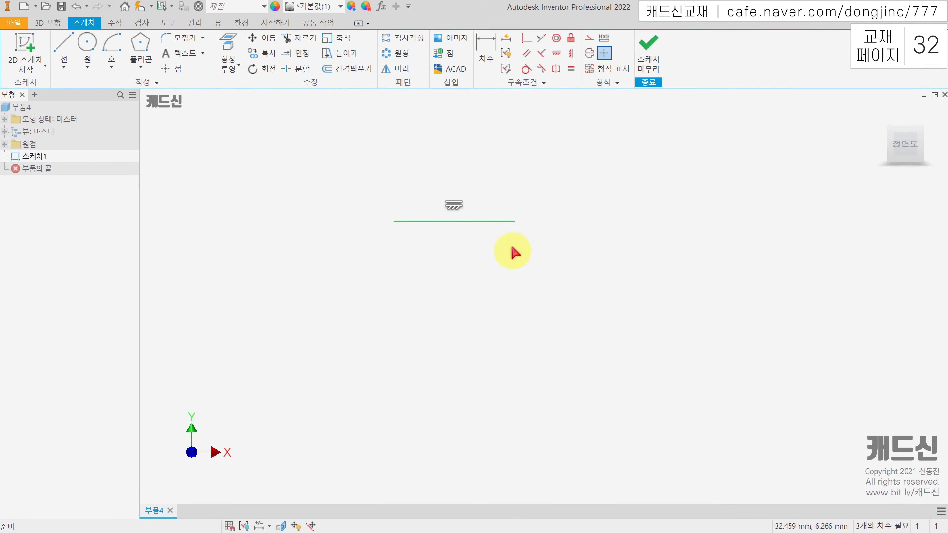
{"action": "key", "text": "ctrl+z"}
Apply a vertical constraint (수직 구속조건) to the inclined line, and highlight the line with its constraint symbol
{"action": "left_click", "coordinate": [574, 55]}
{"action": "left_click", "coordinate": [484, 216]}
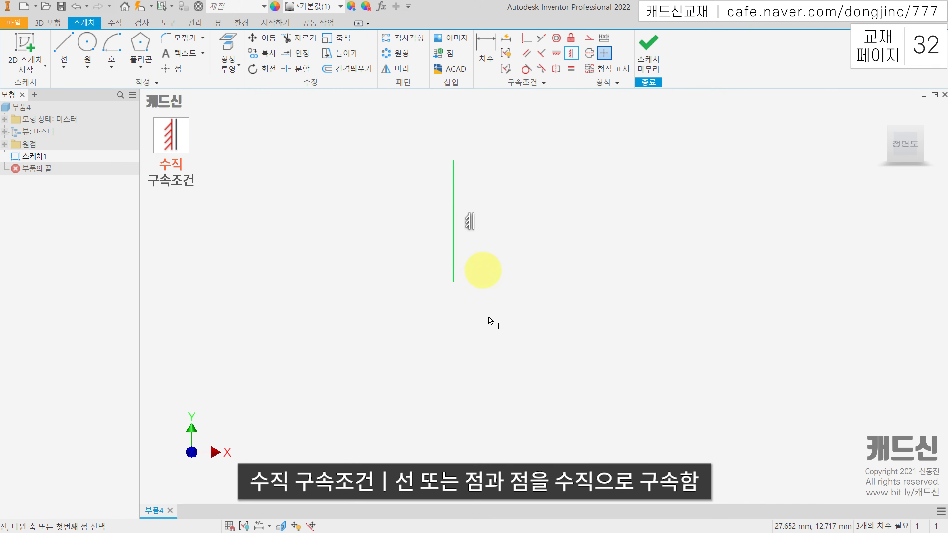
{"action": "key", "text": "Escape"}
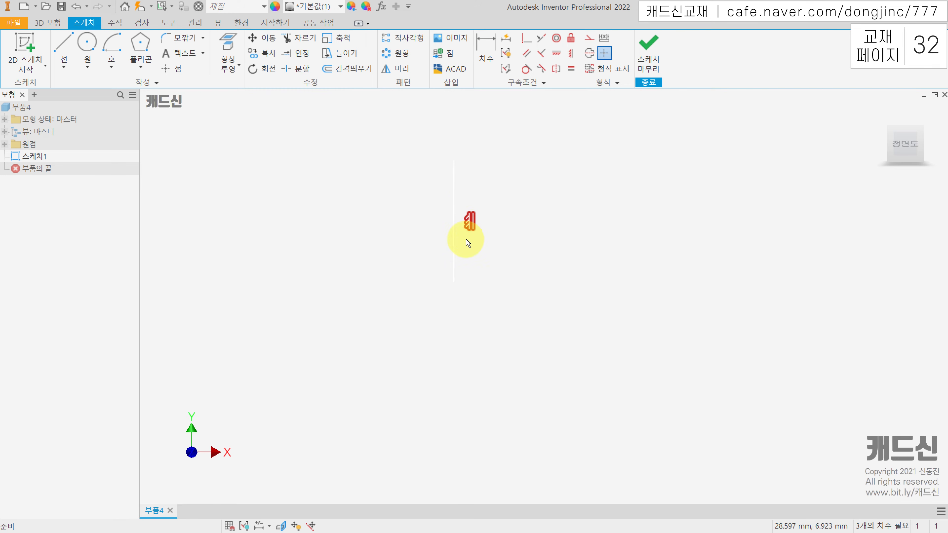
{"action": "key", "text": "F8"}
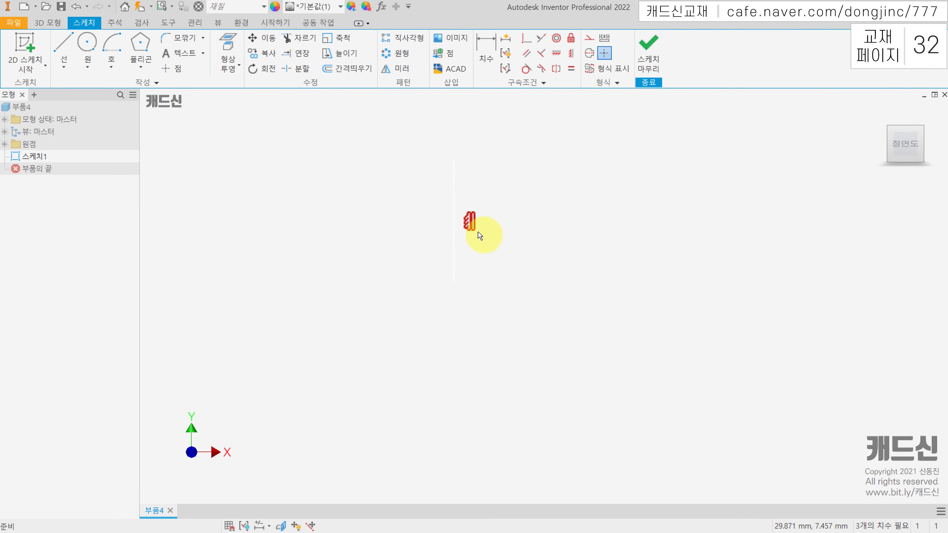
{"action": "left_click", "coordinate": [454, 230]}
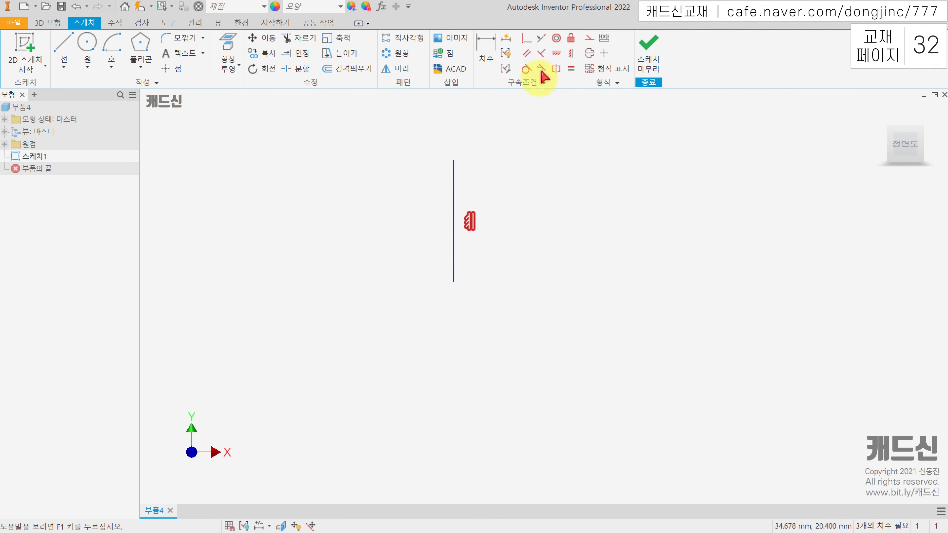
{"action": "left_click", "coordinate": [549, 120]}
Try to add a horizontal constraint (수평 구속조건) to the vertically constrained line
{"action": "left_click", "coordinate": [556, 56]}
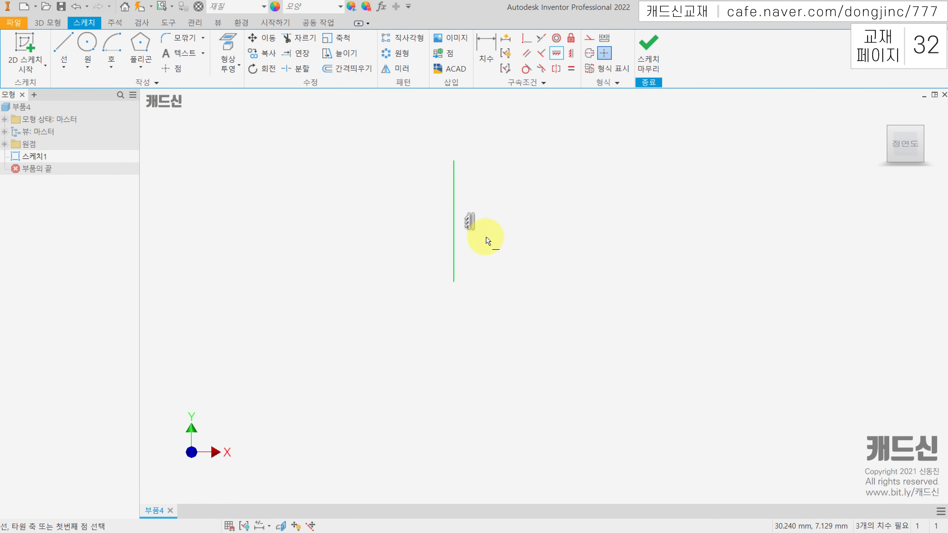
{"action": "left_click", "coordinate": [555, 56]}
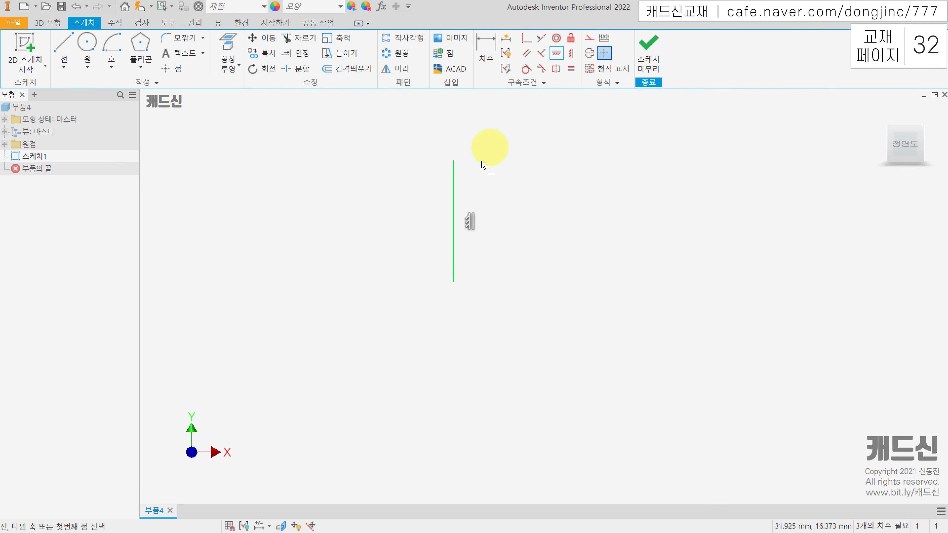
{"action": "left_click", "coordinate": [454, 189]}
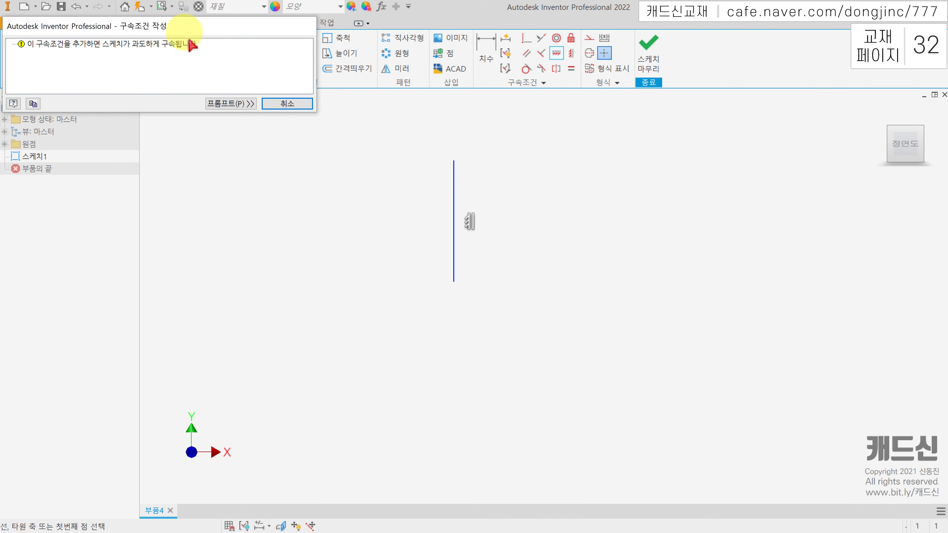
{"action": "left_click", "coordinate": [287, 103]}
Delete the vertical line, and sketch a connected open profile with an upper horizontal line, an inclined line and a shorter lower line parallel to the first
{"action": "left_click_drag", "start_coordinate": [543, 174], "coordinate": [429, 211]}
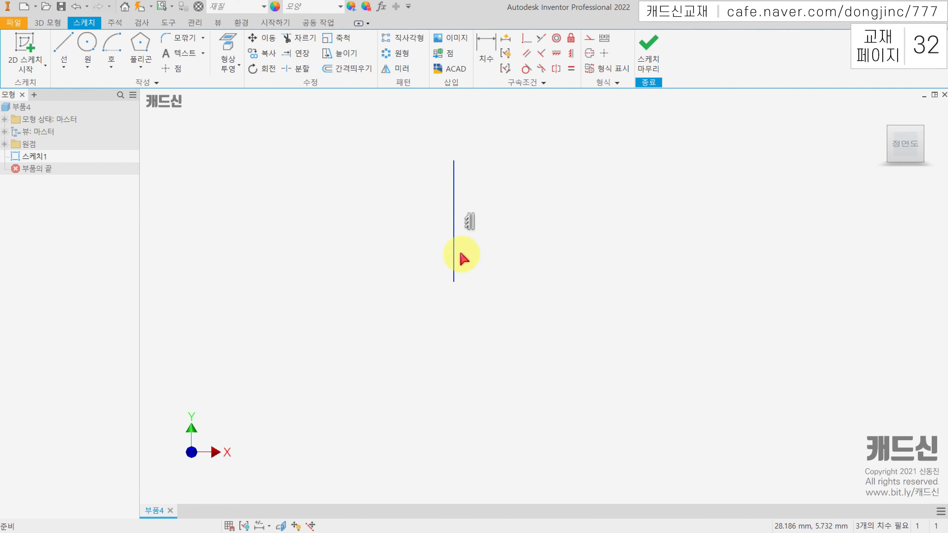
{"action": "key", "text": "Delete"}
{"action": "left_click", "coordinate": [63, 42]}
{"action": "left_click", "coordinate": [388, 167]}
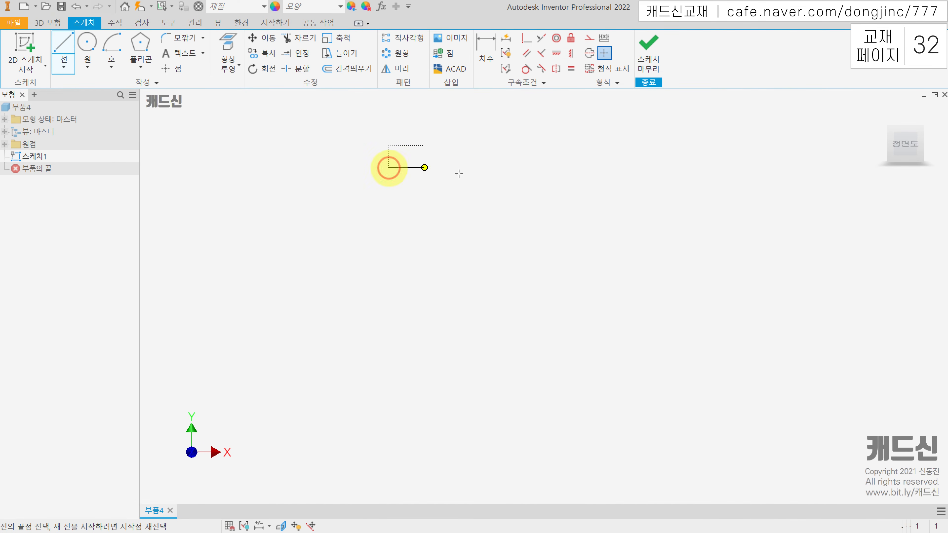
{"action": "left_click", "coordinate": [522, 167]}
{"action": "left_click", "coordinate": [472, 249]}
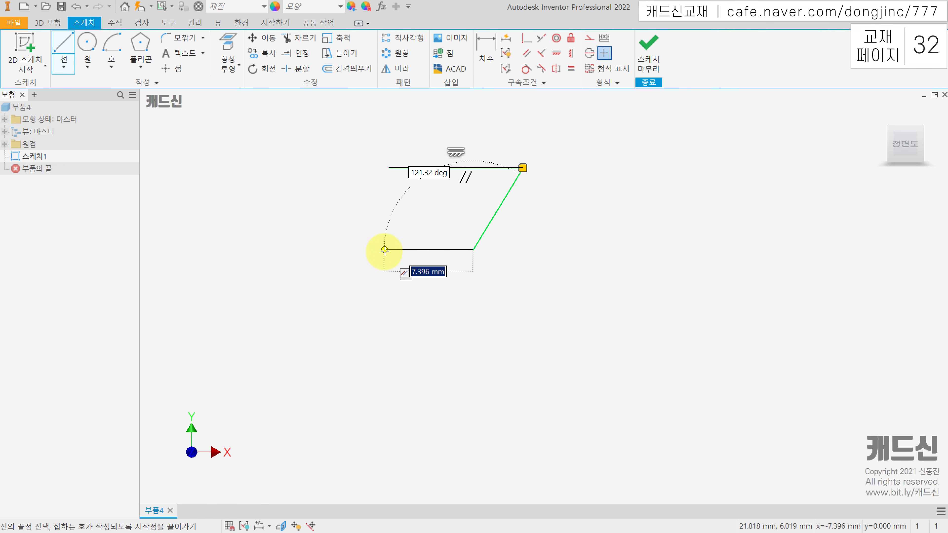
{"action": "left_click", "coordinate": [388, 249]}
{"action": "key", "text": "Escape"}
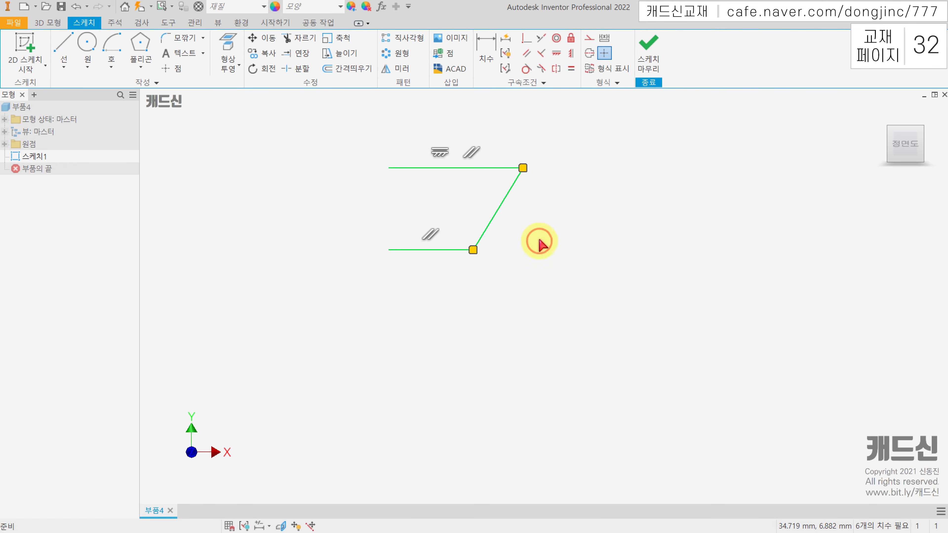
Apply a vertical constraint (수직 구속조건) to the inclined line of the open profile, and undo it
{"action": "middle_click_drag", "start_coordinate": [562, 218], "coordinate": [555, 219]}
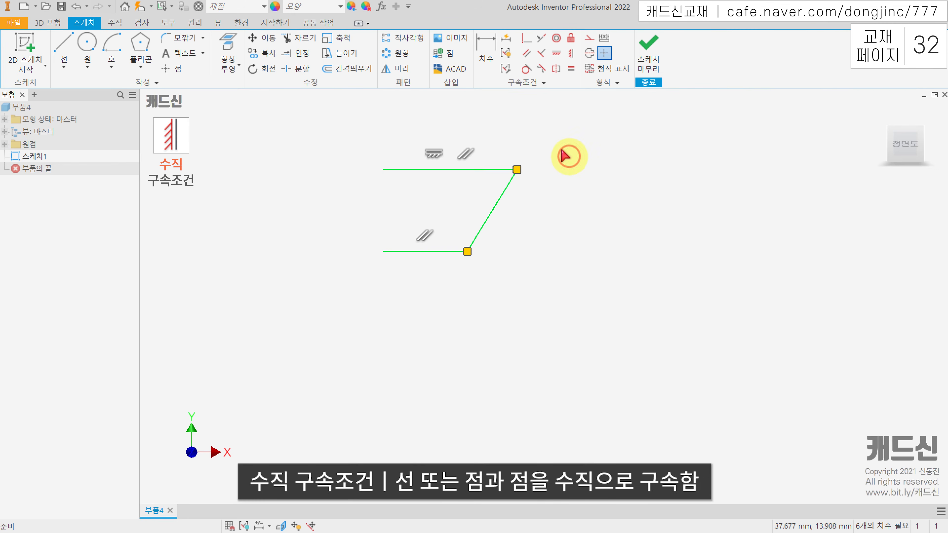
{"action": "left_click", "coordinate": [571, 53]}
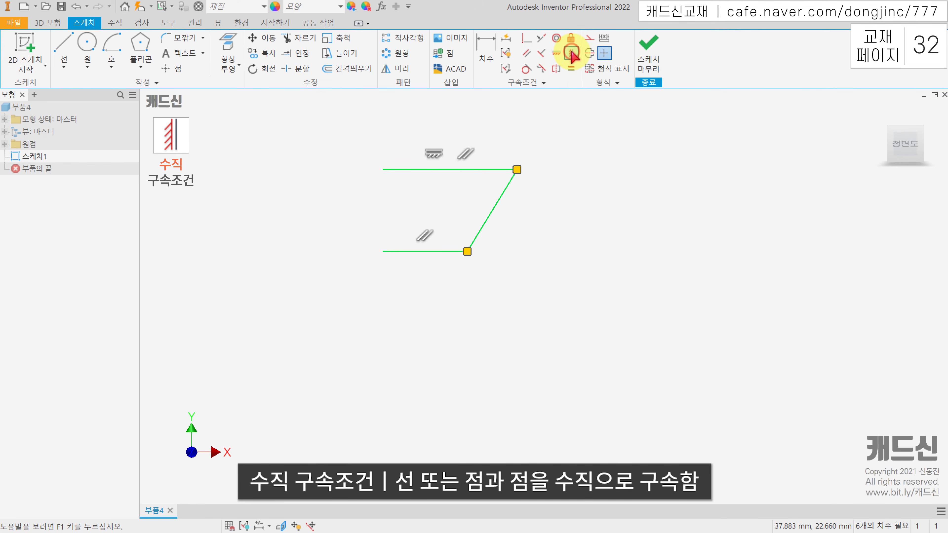
{"action": "left_click", "coordinate": [500, 199]}
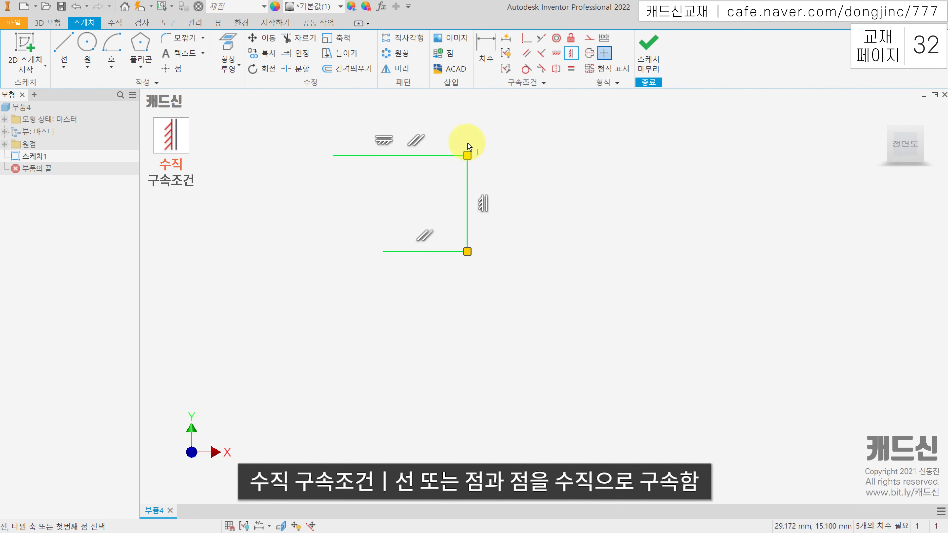
{"action": "key", "text": "Escape"}
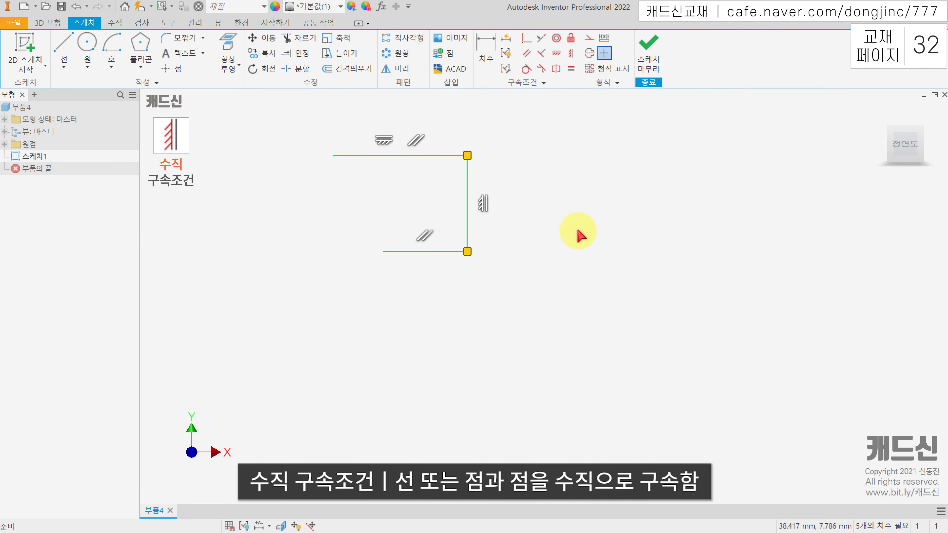
{"action": "key", "text": "ctrl+z"}
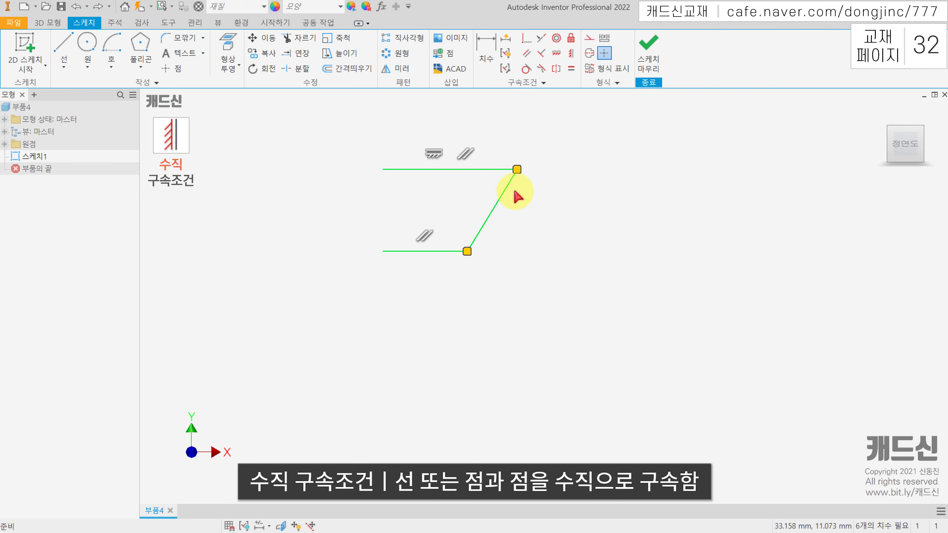
Apply a vertical constraint (수직 구속조건) between the upper and lower endpoints of the inclined line
{"action": "left_click", "coordinate": [570, 56]}
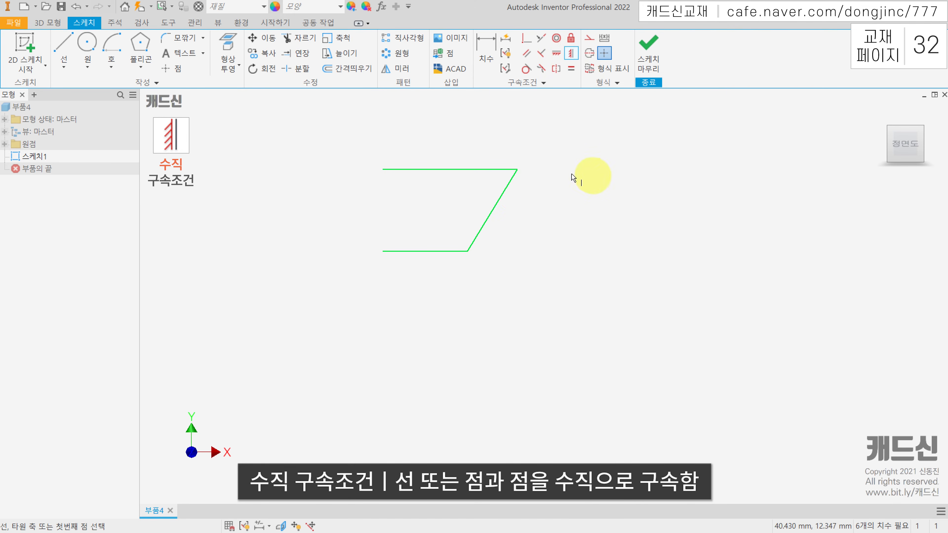
{"action": "left_click", "coordinate": [517, 170]}
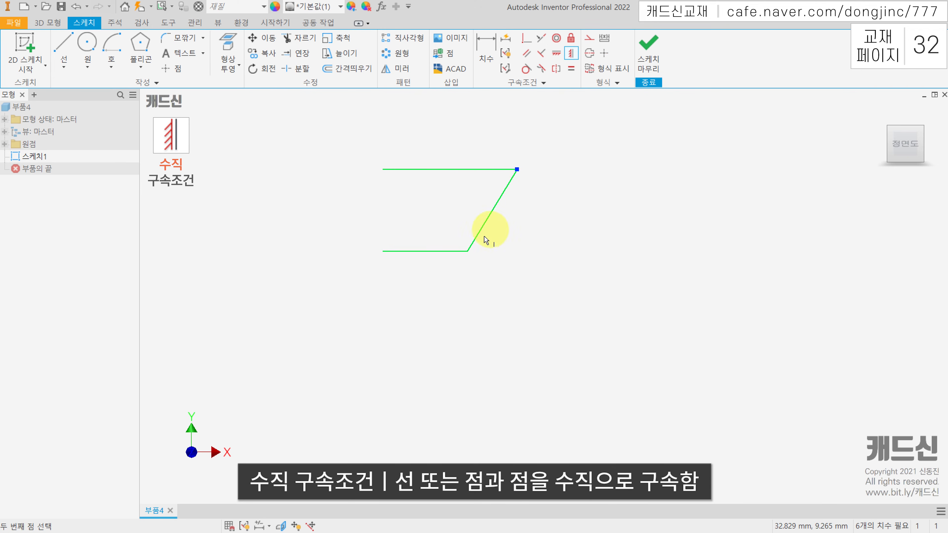
{"action": "left_click", "coordinate": [468, 256]}
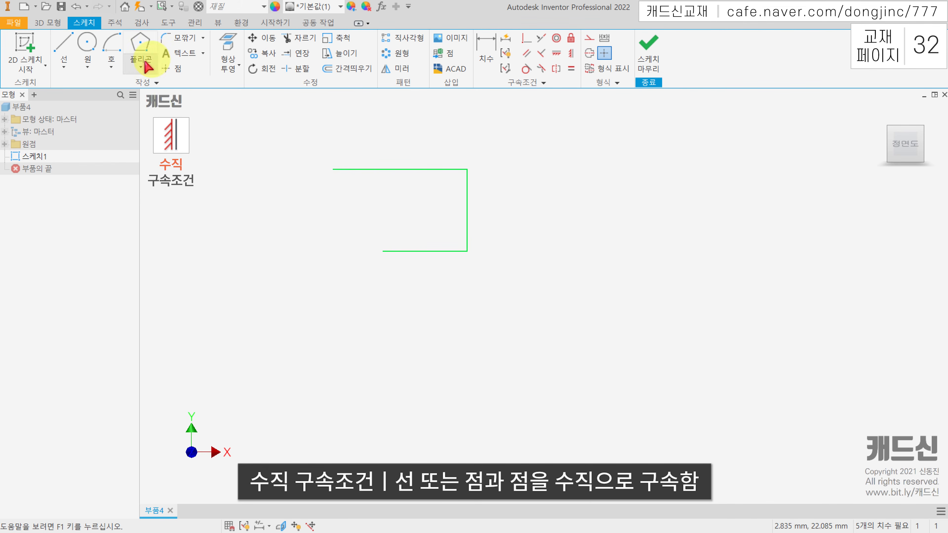
Sketch a separate inclined line below and to the right of the open profile, and a circle beneath that line
{"action": "left_click", "coordinate": [63, 43]}
{"action": "left_click", "coordinate": [588, 323]}
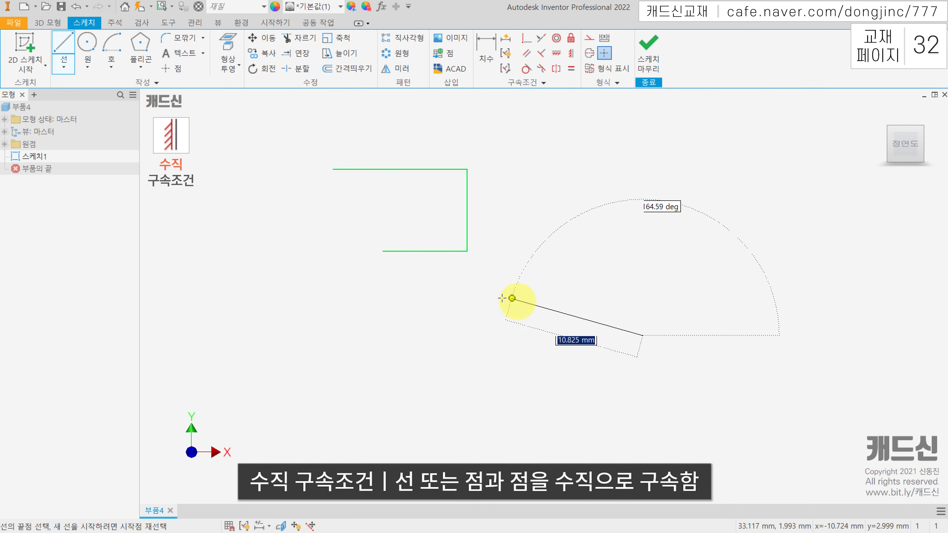
{"action": "left_click", "coordinate": [496, 295]}
{"action": "key", "text": "Escape"}
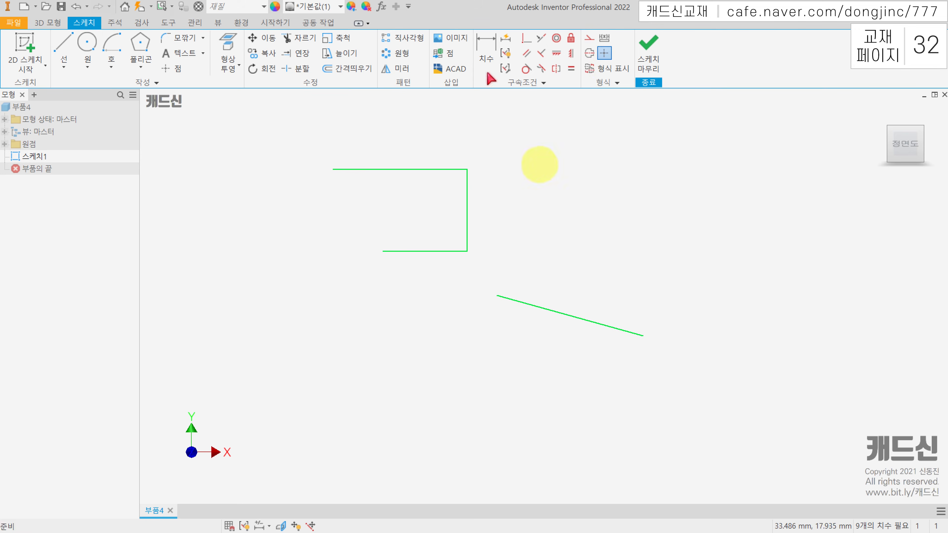
{"action": "left_click", "coordinate": [87, 45]}
{"action": "left_click", "coordinate": [553, 394]}
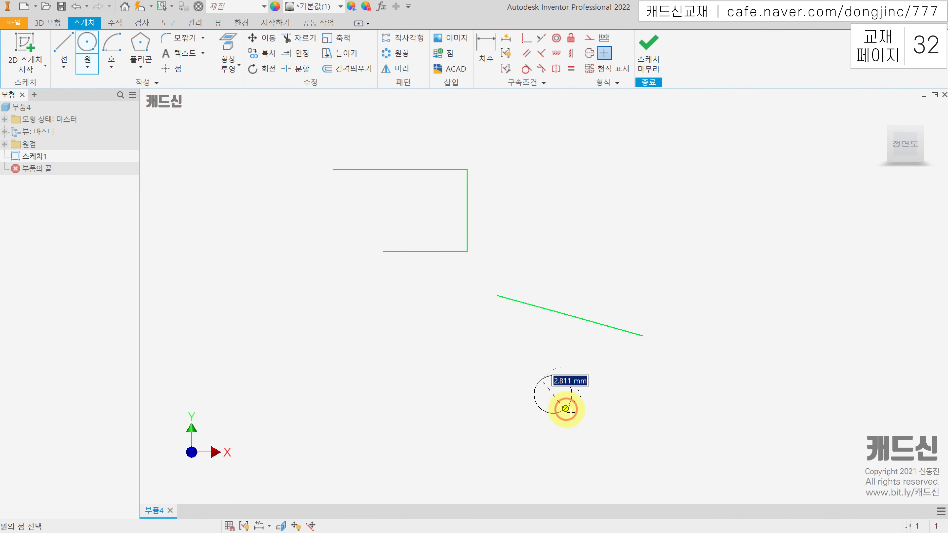
{"action": "left_click", "coordinate": [586, 398]}
{"action": "key", "text": "Escape"}
Align the inclined line's upper endpoint and the circle's center vertically with the profile's lower right corner using vertical constraints (수직 구속조건)
{"action": "left_click", "coordinate": [571, 54]}
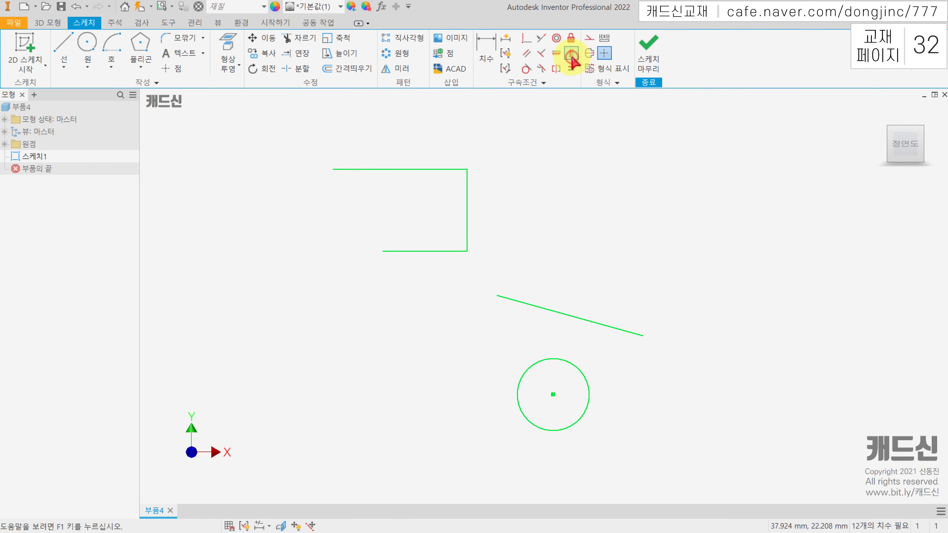
{"action": "left_click", "coordinate": [467, 253]}
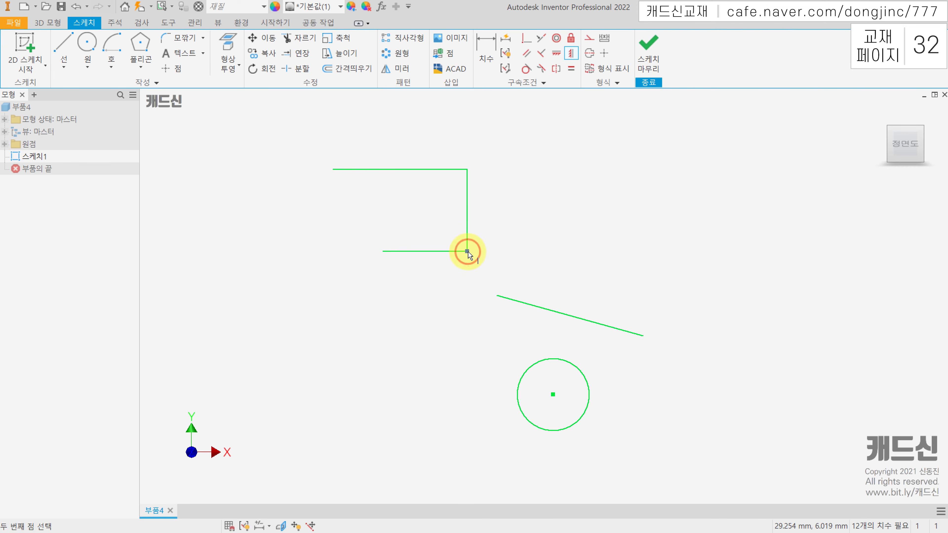
{"action": "left_click", "coordinate": [499, 296]}
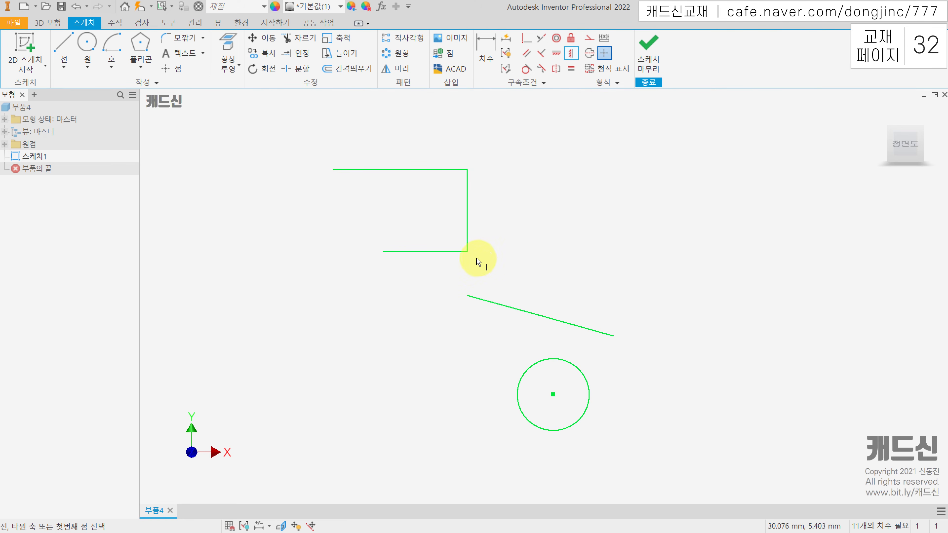
{"action": "left_click", "coordinate": [468, 253]}
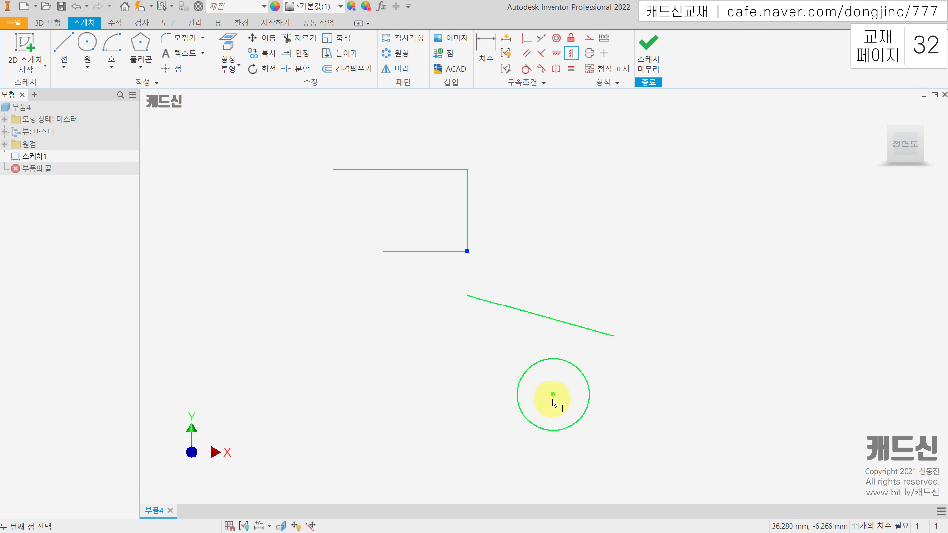
{"action": "left_click", "coordinate": [554, 397]}
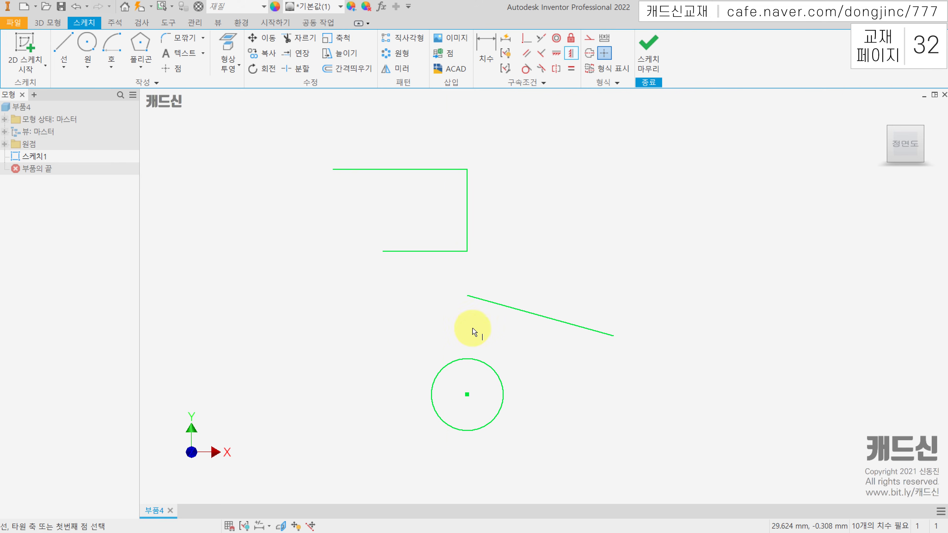
{"action": "key", "text": "Escape"}
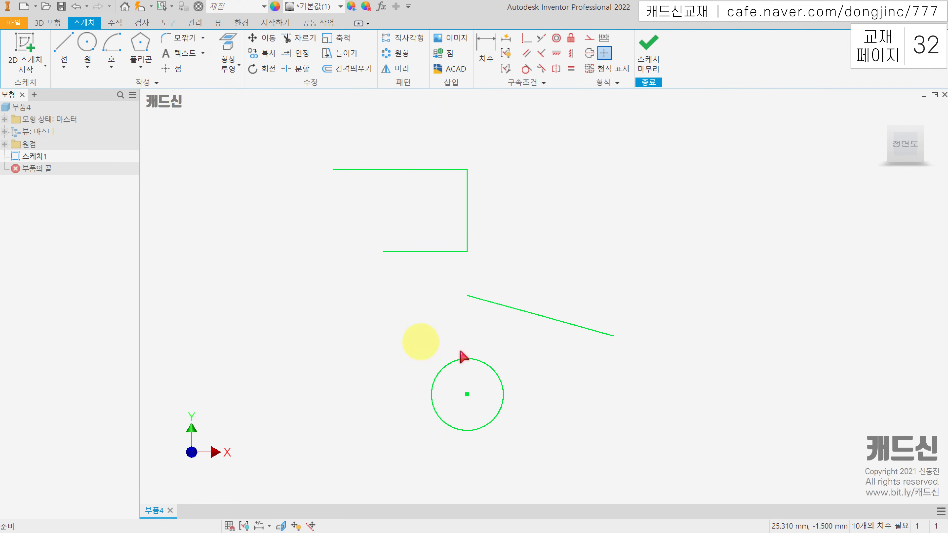
Delete all the sketch geometry, and sketch a single horizontal line
{"action": "left_click_drag", "start_coordinate": [588, 416], "coordinate": [405, 189]}
{"action": "key", "text": "Delete"}
{"action": "left_click", "coordinate": [63, 47]}
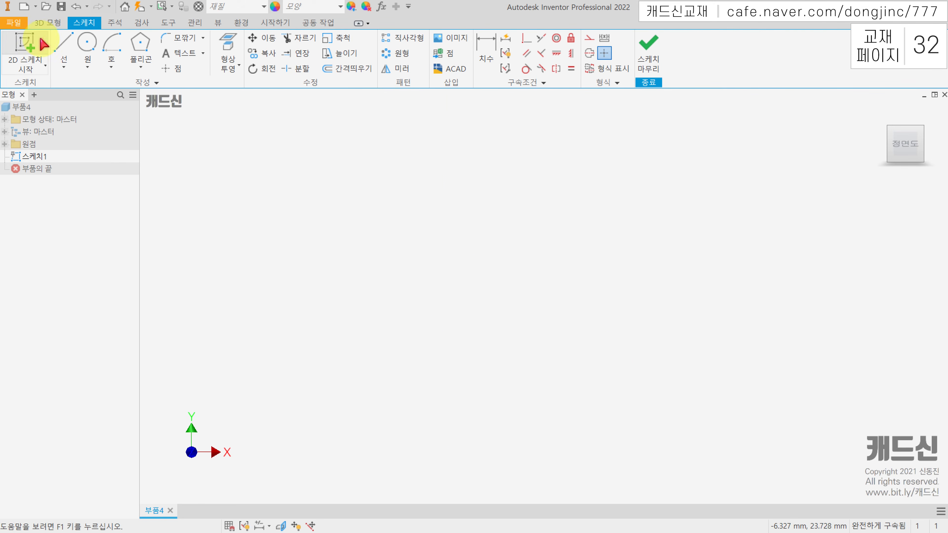
{"action": "left_click", "coordinate": [323, 192]}
{"action": "left_click", "coordinate": [512, 193]}
{"action": "key", "text": "Escape"}
Sketch two separate circles below the horizontal line, with a slightly smaller one to the lower right of the first
{"action": "left_click", "coordinate": [87, 43]}
{"action": "left_click", "coordinate": [406, 247]}
{"action": "left_click", "coordinate": [407, 273]}
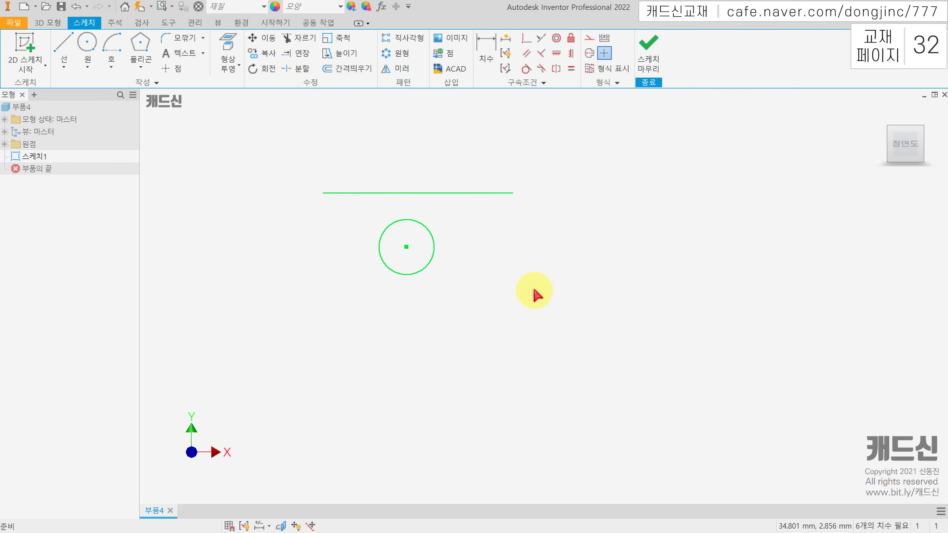
{"action": "left_click", "coordinate": [512, 274]}
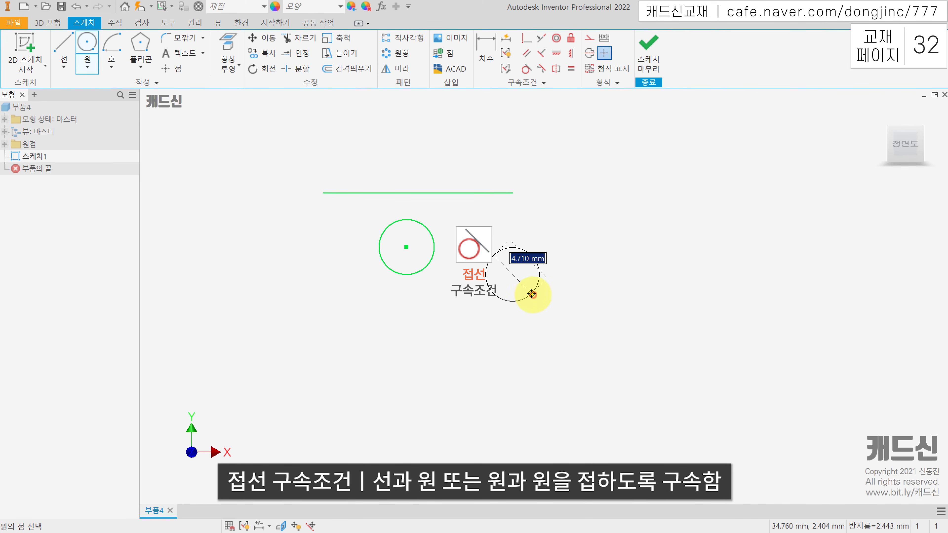
{"action": "left_click", "coordinate": [533, 283]}
{"action": "key", "text": "Escape"}
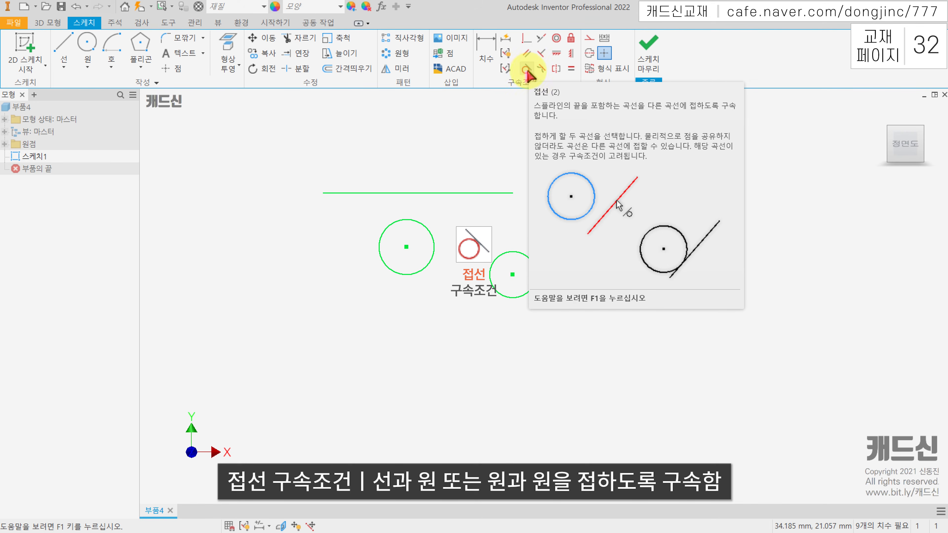
Apply a tangent constraint (접선 구속조건) between the horizontal line and the larger circle
{"action": "left_click", "coordinate": [526, 70]}
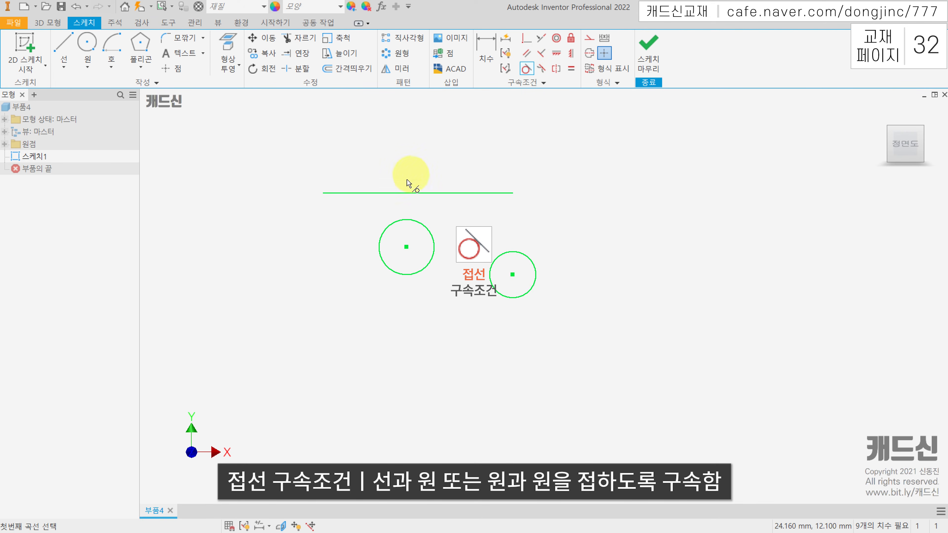
{"action": "left_click", "coordinate": [399, 193]}
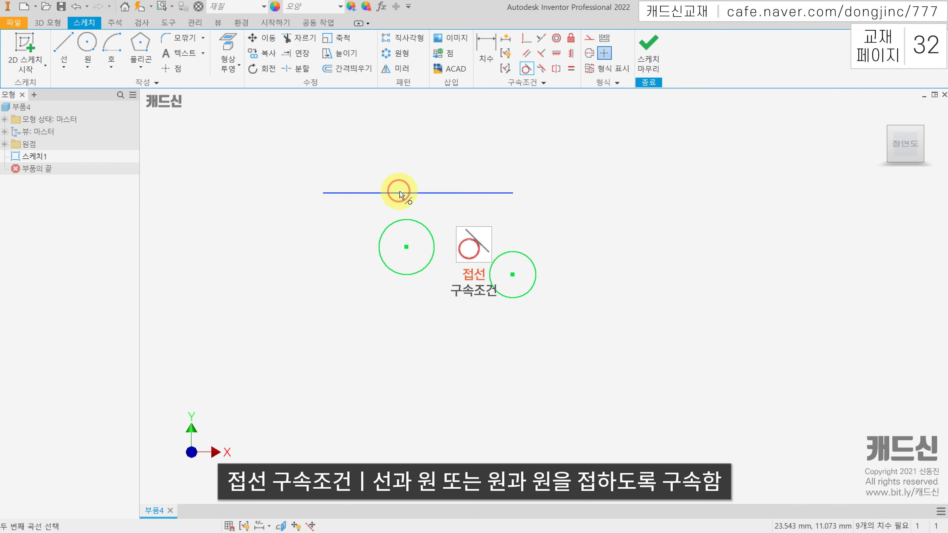
{"action": "left_click", "coordinate": [414, 220]}
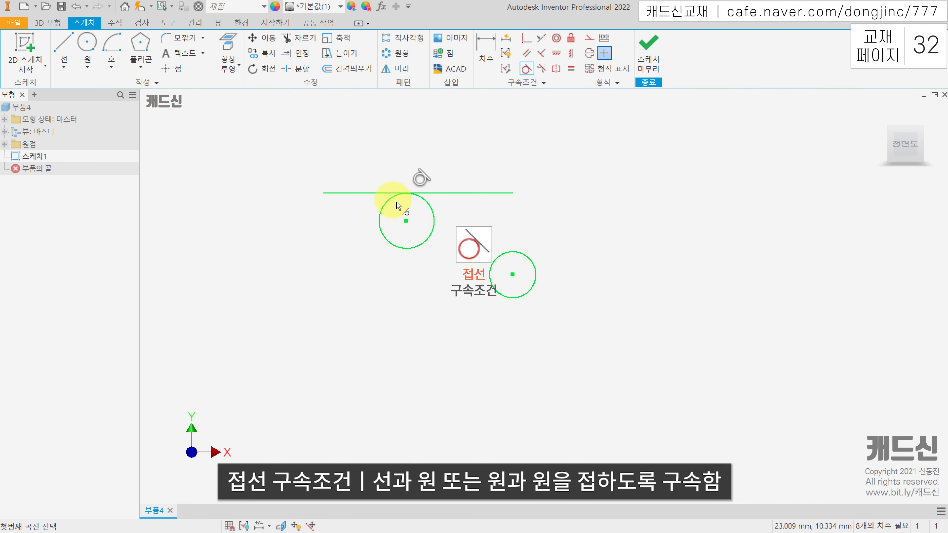
{"action": "key", "text": "Escape"}
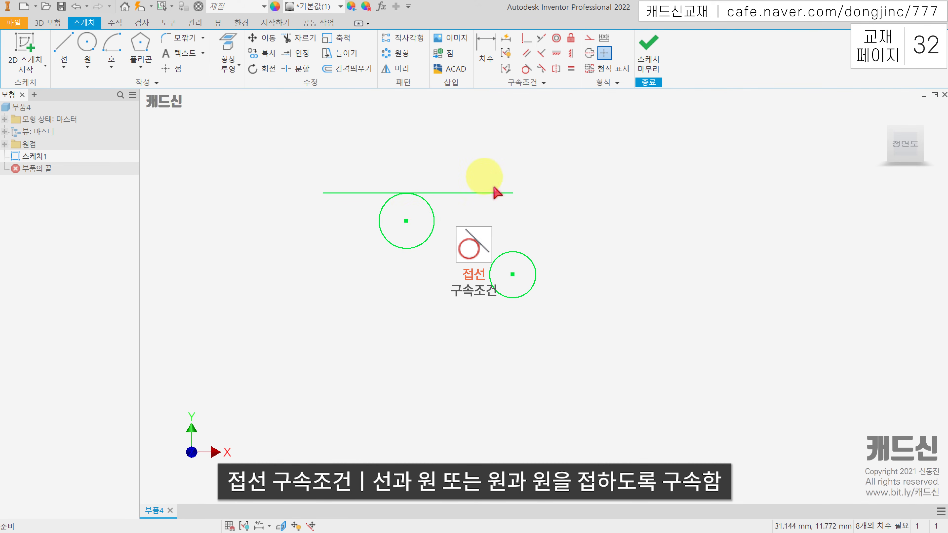
Move the horizontal line upward and shift the larger circle's center up and to the right to test the tangency
{"action": "left_click_drag", "start_coordinate": [514, 193], "coordinate": [510, 177]}
{"action": "mouse_move", "coordinate": [507, 161]}
{"action": "left_mouse_down"}
{"action": "mouse_move", "coordinate": [508, 201]}
{"action": "mouse_move", "coordinate": [509, 177]}
{"action": "left_mouse_up"}
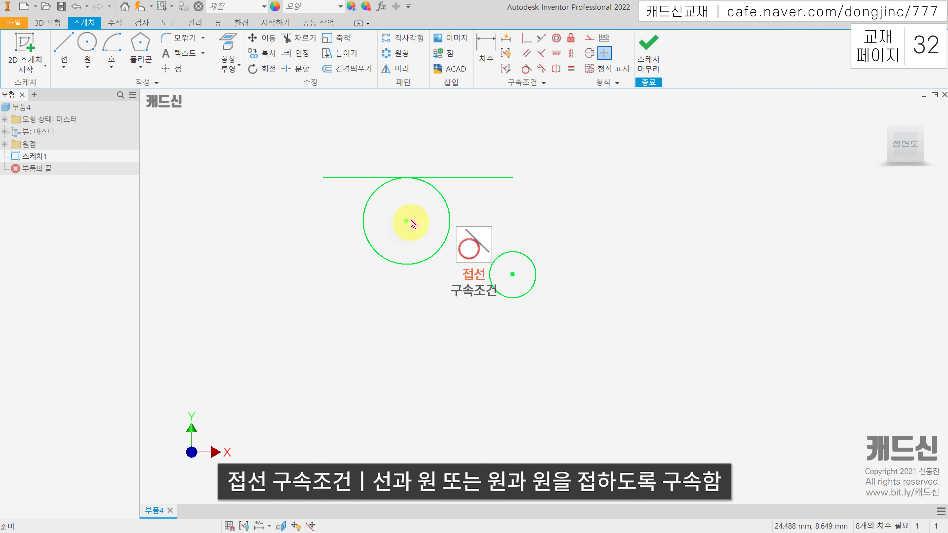
{"action": "mouse_move", "coordinate": [409, 224]}
{"action": "left_mouse_down"}
{"action": "mouse_move", "coordinate": [374, 230]}
{"action": "mouse_move", "coordinate": [432, 222]}
{"action": "mouse_move", "coordinate": [417, 215]}
{"action": "left_mouse_up"}
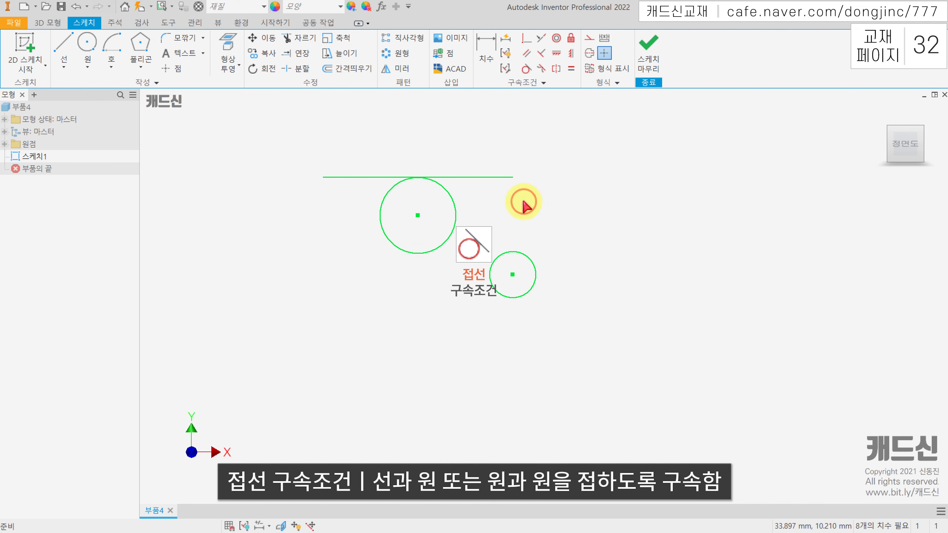
Apply a tangent constraint (접선 구속조건) between the larger and smaller circles, and move the smaller circle to test it
{"action": "left_click", "coordinate": [526, 69]}
{"action": "left_click", "coordinate": [454, 210]}
{"action": "left_click", "coordinate": [502, 255]}
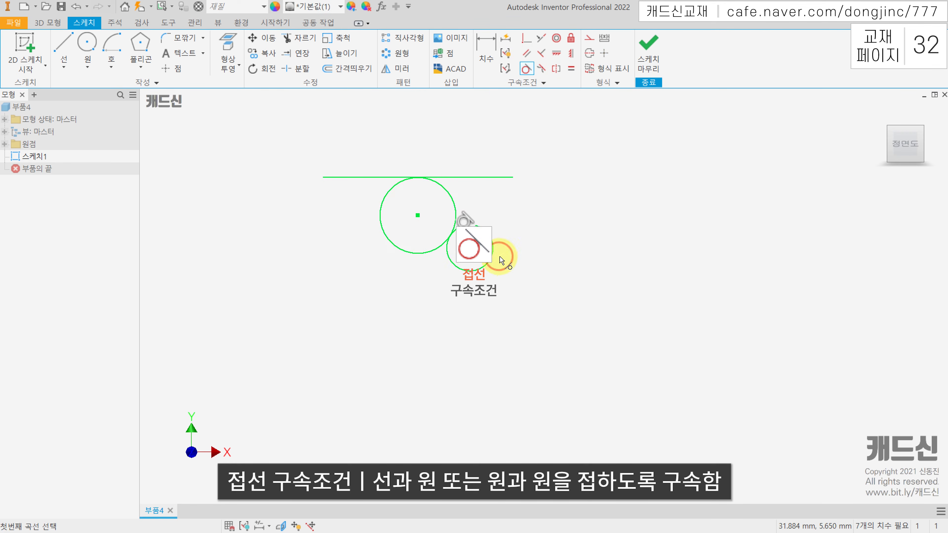
{"action": "left_click_drag", "start_coordinate": [466, 248], "coordinate": [528, 257]}
Delete all sketch geometry and draw two horizontal lines of different lengths, the lower one about 7.8 mm long
{"action": "left_click_drag", "start_coordinate": [709, 316], "coordinate": [312, 178]}
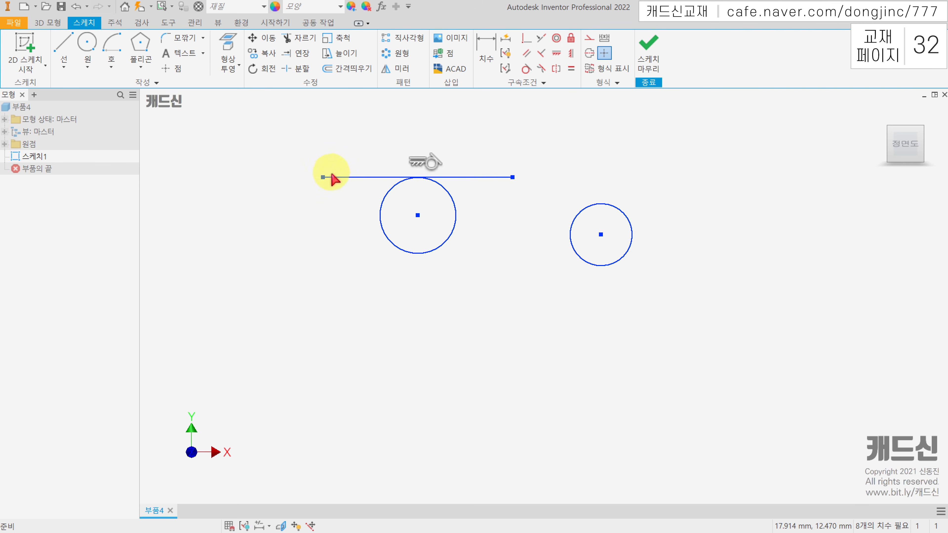
{"action": "key", "text": "Delete"}
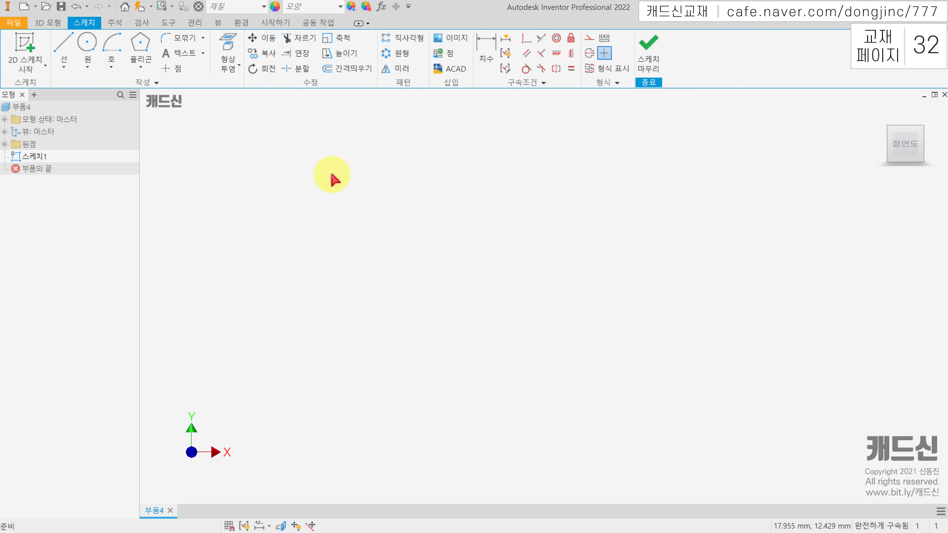
{"action": "key", "text": "l"}
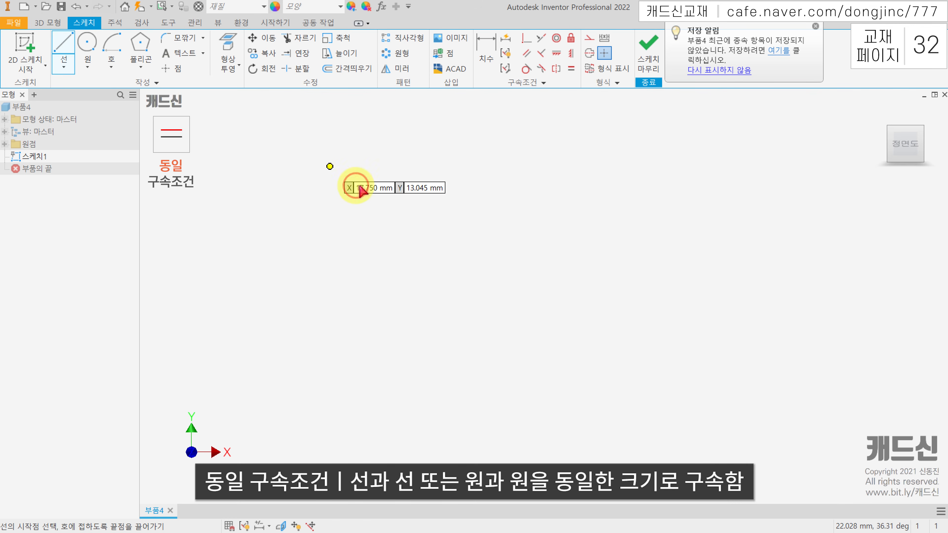
{"action": "left_click", "coordinate": [384, 170]}
{"action": "double_click", "coordinate": [435, 169]}
{"action": "left_click", "coordinate": [383, 194]}
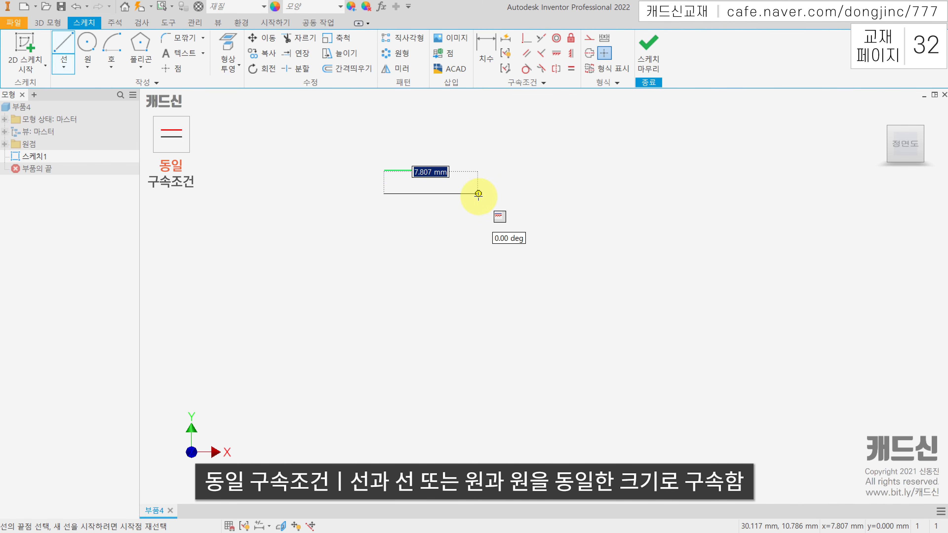
{"action": "double_click", "coordinate": [478, 194]}
Sketch two separate circles side by side below the lines, and enlarge the second one to about twice the first's size
{"action": "left_click", "coordinate": [87, 44]}
{"action": "left_click", "coordinate": [422, 264]}
{"action": "left_click", "coordinate": [441, 280]}
{"action": "left_click", "coordinate": [552, 264]}
{"action": "left_click", "coordinate": [572, 285]}
{"action": "key", "text": "Escape"}
{"action": "left_click_drag", "start_coordinate": [574, 283], "coordinate": [591, 296]}
{"action": "left_click", "coordinate": [769, 286]}
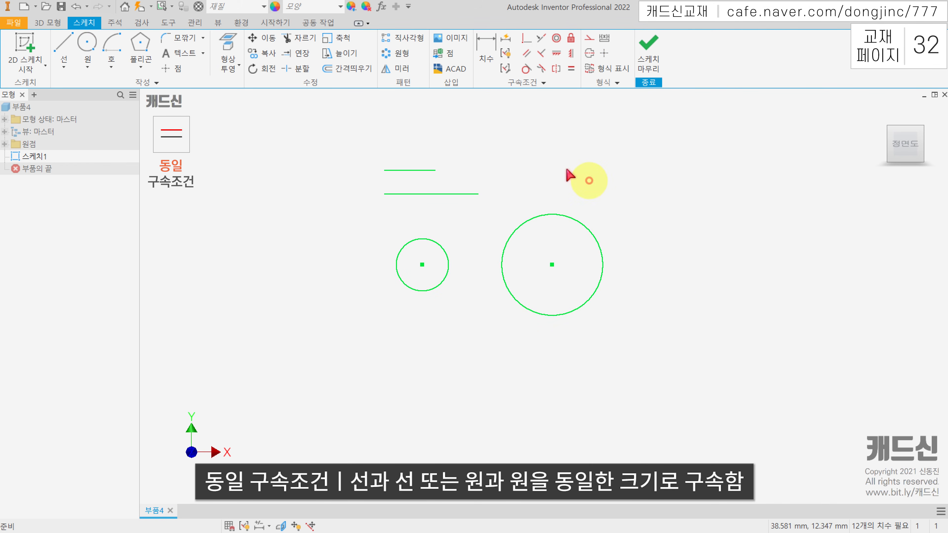
Apply an equal constraint (동일 구속조건) between the two horizontal lines
{"action": "left_click", "coordinate": [571, 70]}
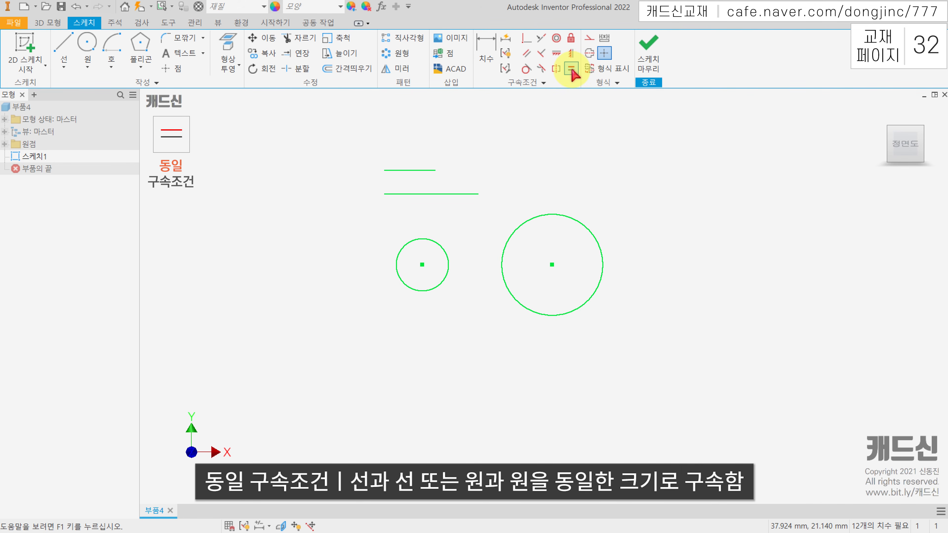
{"action": "left_click", "coordinate": [572, 70]}
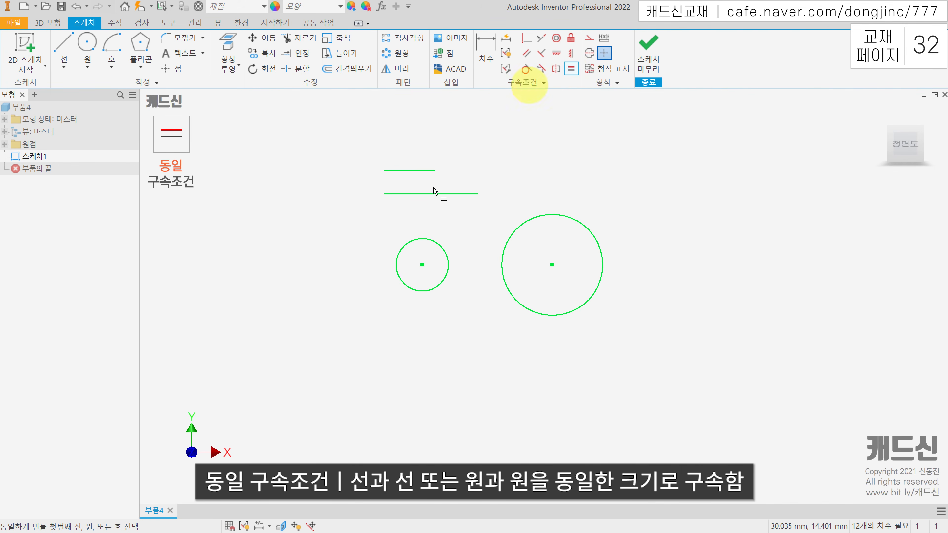
{"action": "left_click", "coordinate": [409, 170]}
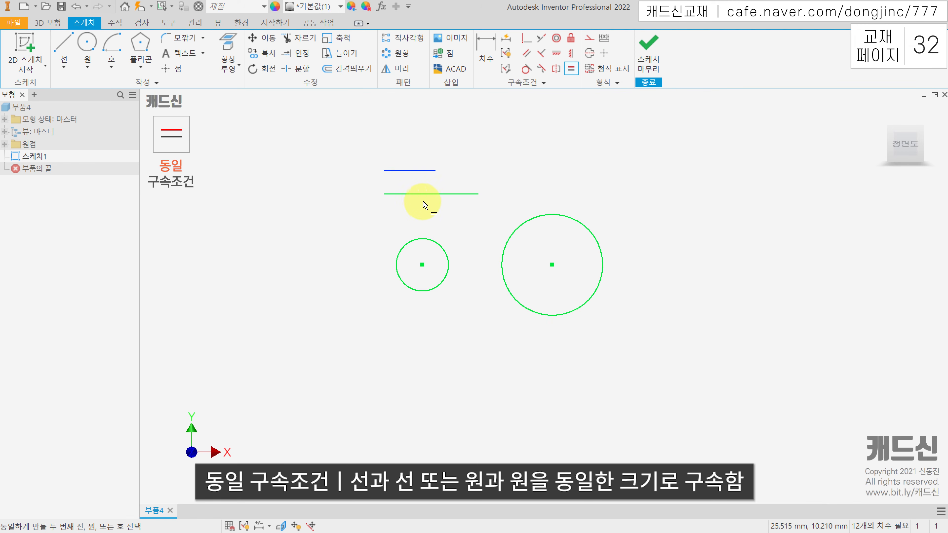
{"action": "left_click", "coordinate": [428, 195]}
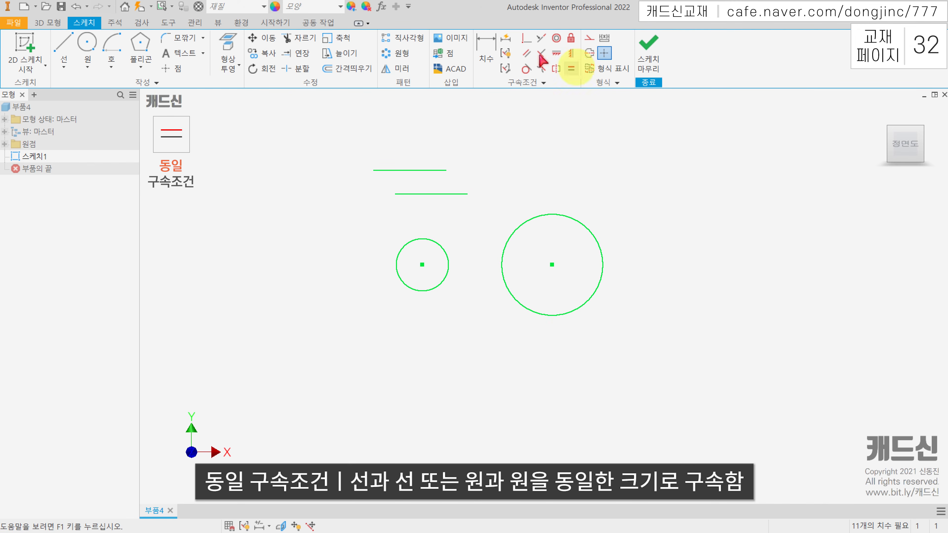
Place a length dimension on the upper horizontal line and undo it
{"action": "left_click", "coordinate": [486, 53]}
{"action": "left_click", "coordinate": [423, 170]}
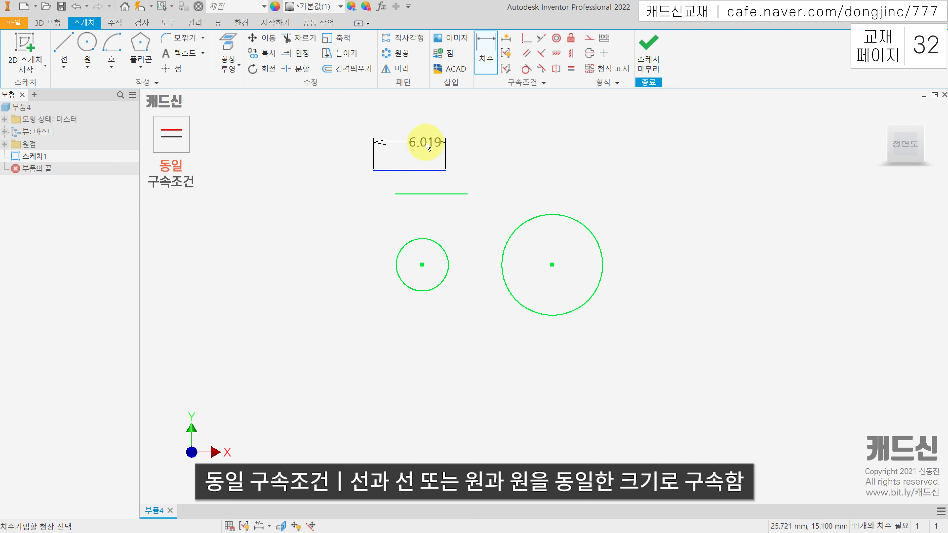
{"action": "left_click", "coordinate": [425, 148]}
{"action": "left_click", "coordinate": [438, 195]}
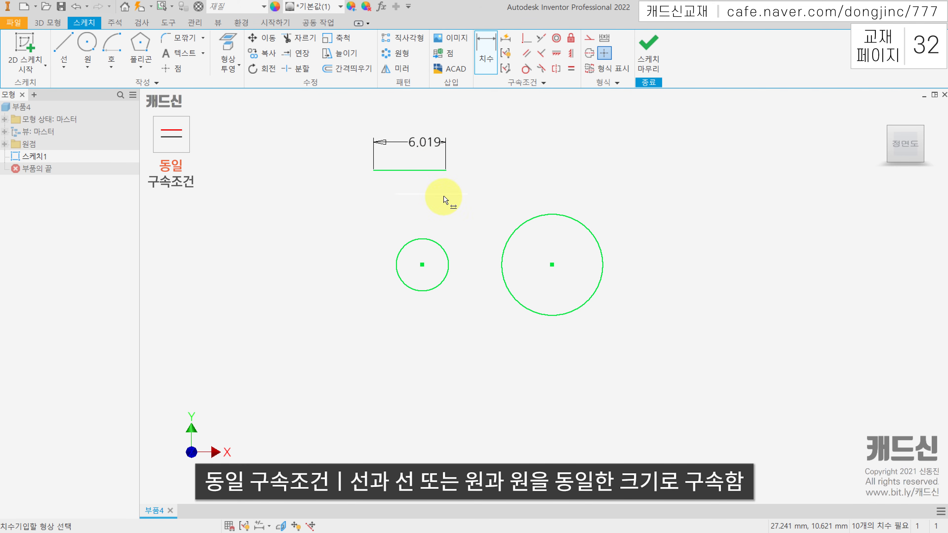
{"action": "key", "text": "ctrl+z"}
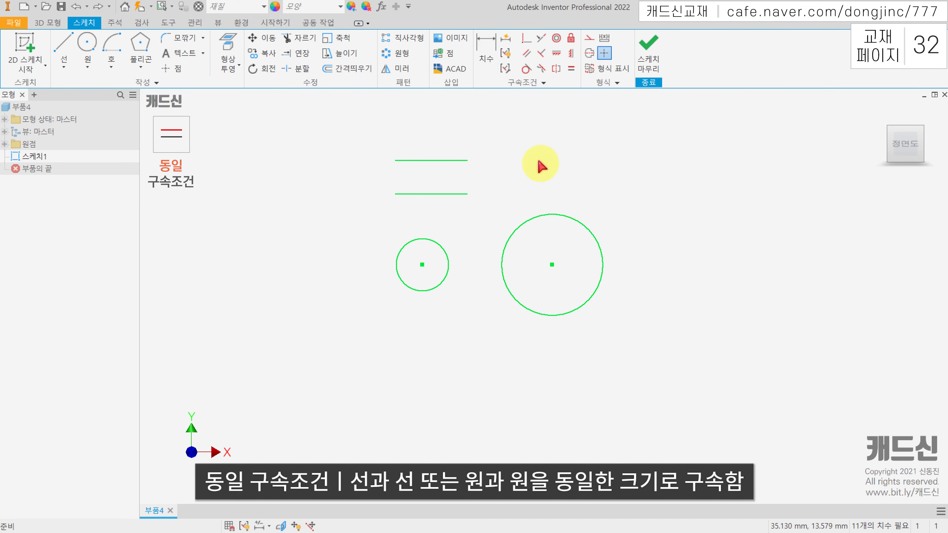
Apply an equal constraint (동일 구속조건) between the small and large circles, and resize the second circle to test it
{"action": "left_click", "coordinate": [571, 68]}
{"action": "left_click", "coordinate": [438, 246]}
{"action": "left_click", "coordinate": [540, 219]}
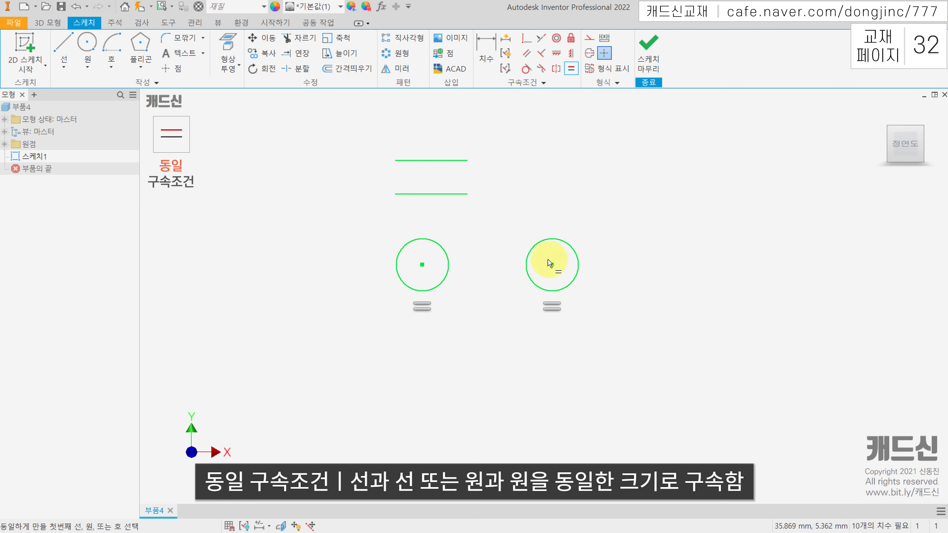
{"action": "key", "text": "Escape"}
{"action": "left_click_drag", "start_coordinate": [574, 259], "coordinate": [489, 229]}
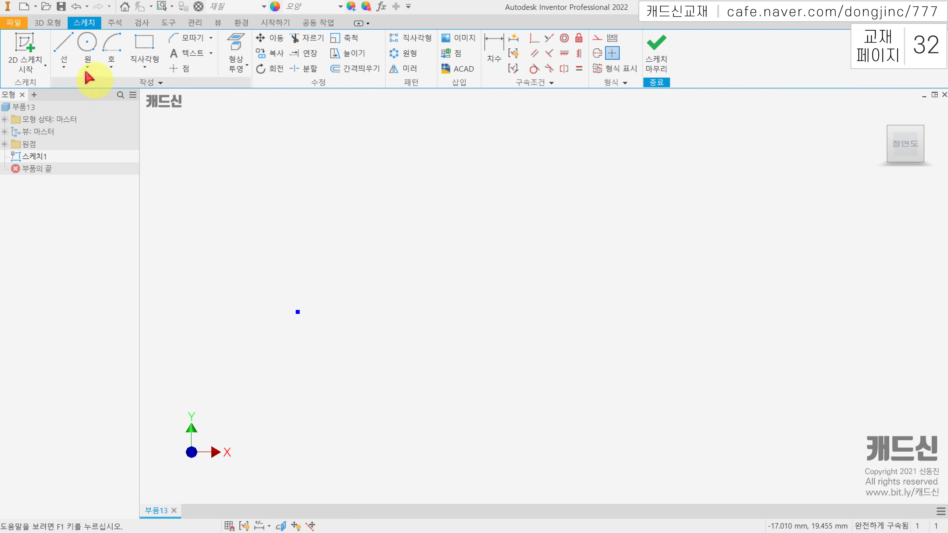
Sketch a horizontal line about 9.9 mm long and a perpendicular line about 7.1 mm downward from its right end
{"action": "left_click", "coordinate": [63, 48]}
{"action": "left_click", "coordinate": [399, 227]}
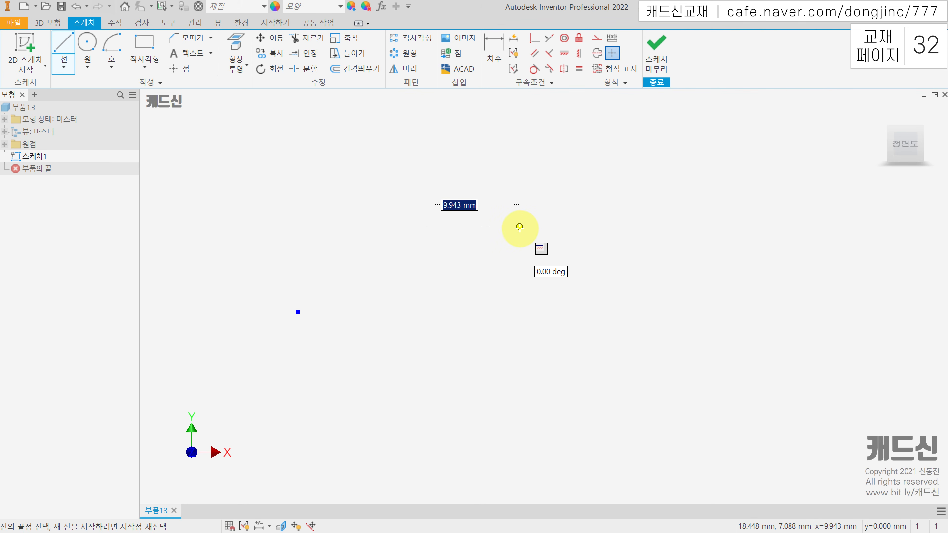
{"action": "left_click", "coordinate": [519, 226]}
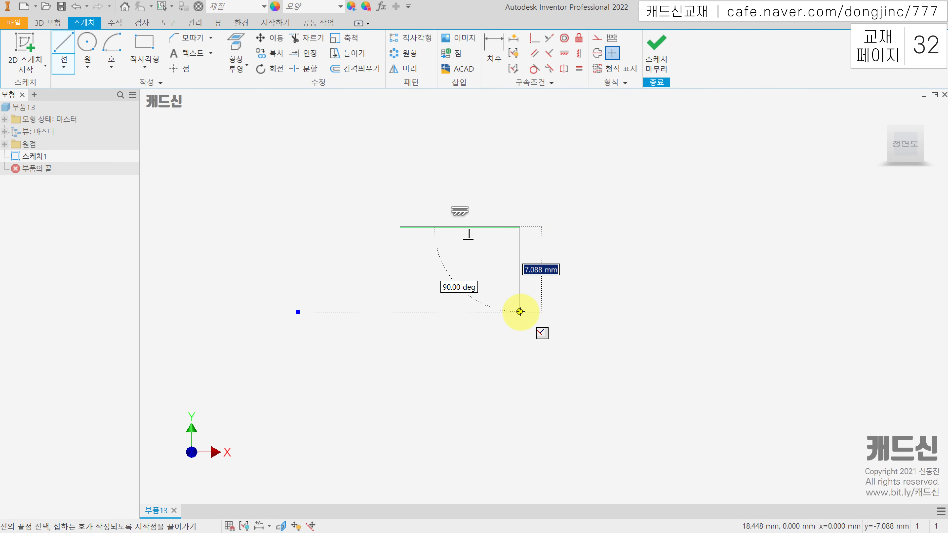
{"action": "left_click", "coordinate": [519, 311]}
{"action": "key", "text": "Escape"}
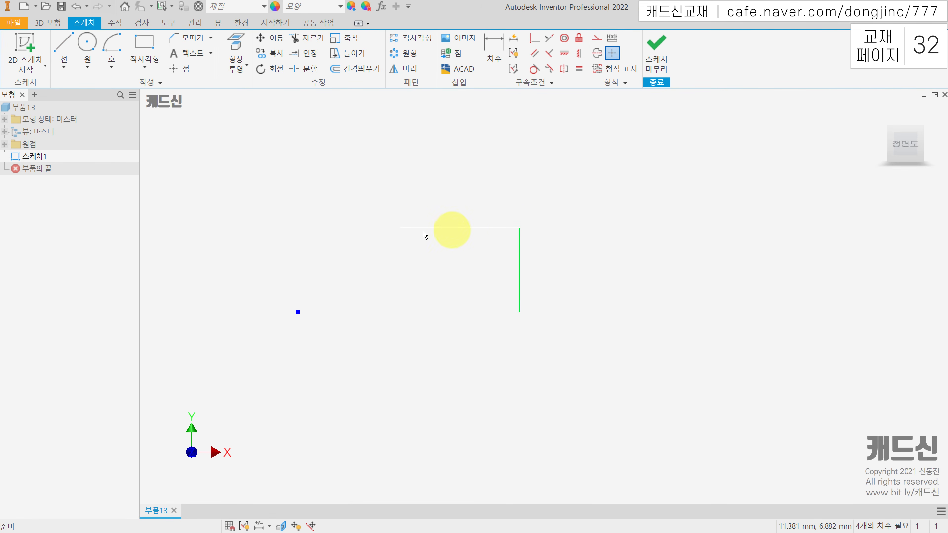
Shift the free endpoints of both lines to test their constraints, and hide and redisplay all constraint symbols
{"action": "left_click_drag", "start_coordinate": [399, 227], "coordinate": [408, 227]}
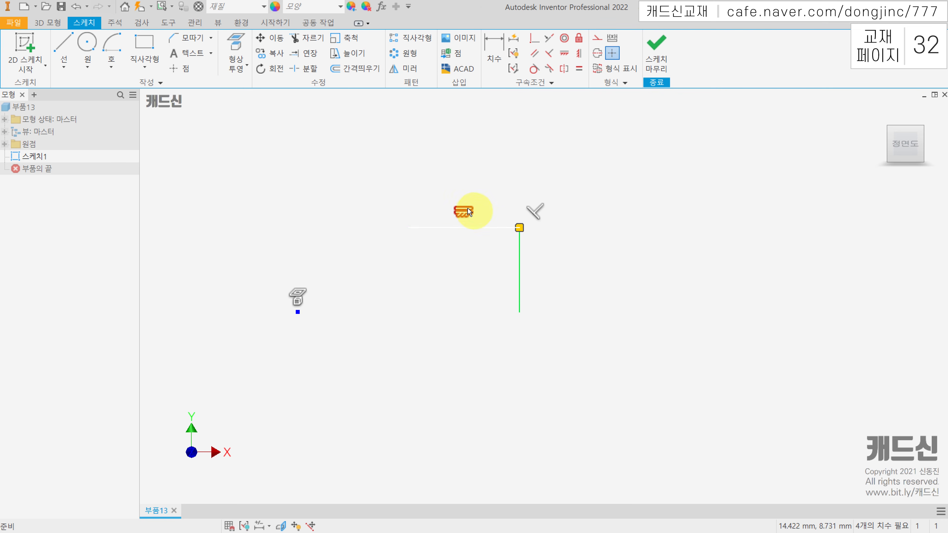
{"action": "left_click_drag", "start_coordinate": [519, 311], "coordinate": [517, 312]}
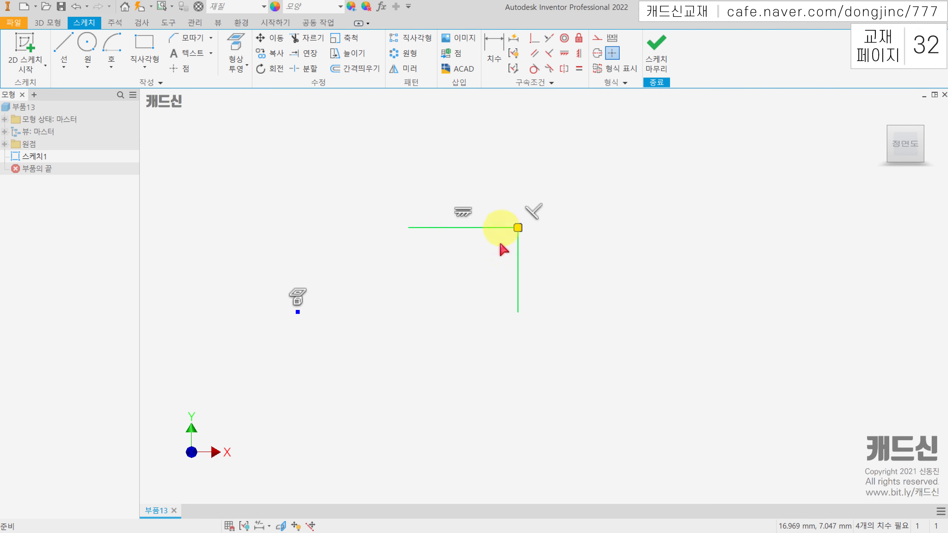
{"action": "left_click_drag", "start_coordinate": [518, 312], "coordinate": [525, 307]}
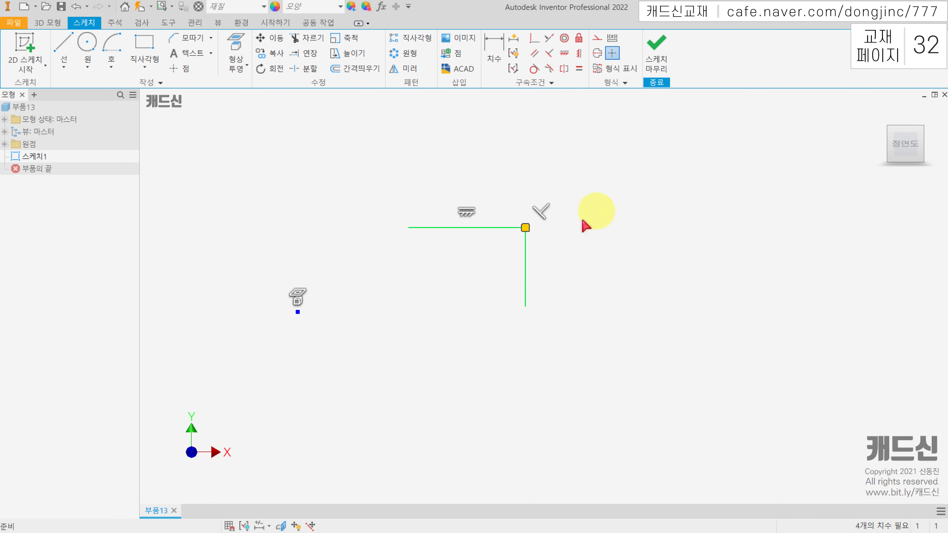
{"action": "key", "text": "F9"}
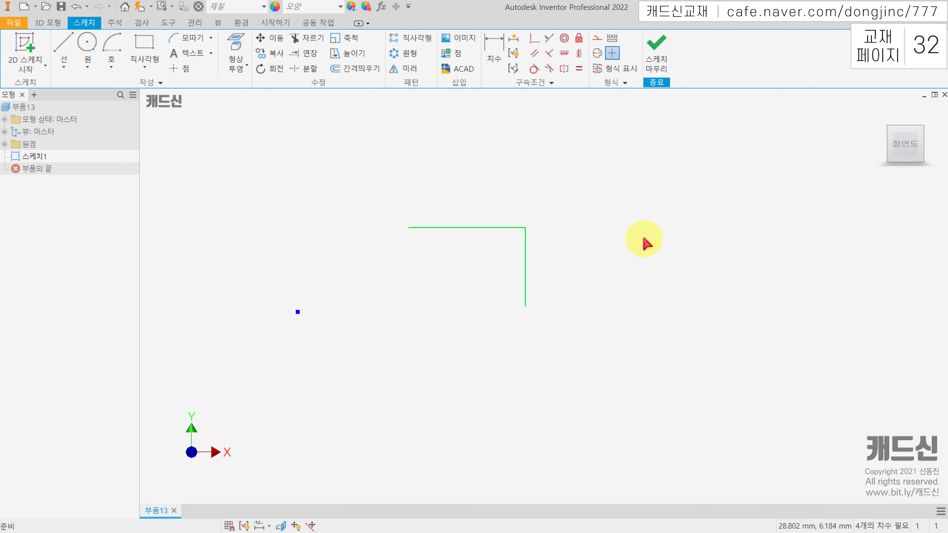
{"action": "key", "text": "F8"}
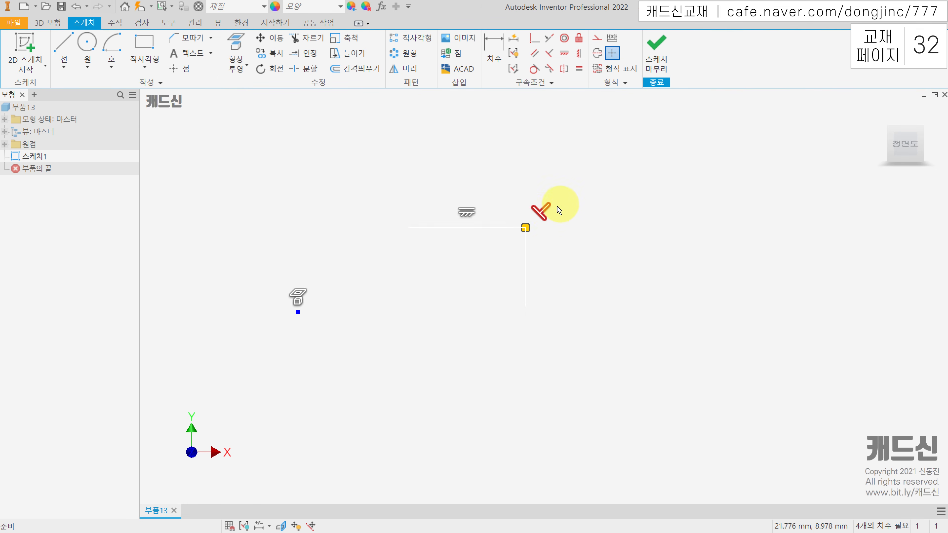
Delete the perpendicular constraint between the two lines and swing the vertical line's free end to the right to tilt it
{"action": "right_click", "coordinate": [541, 214]}
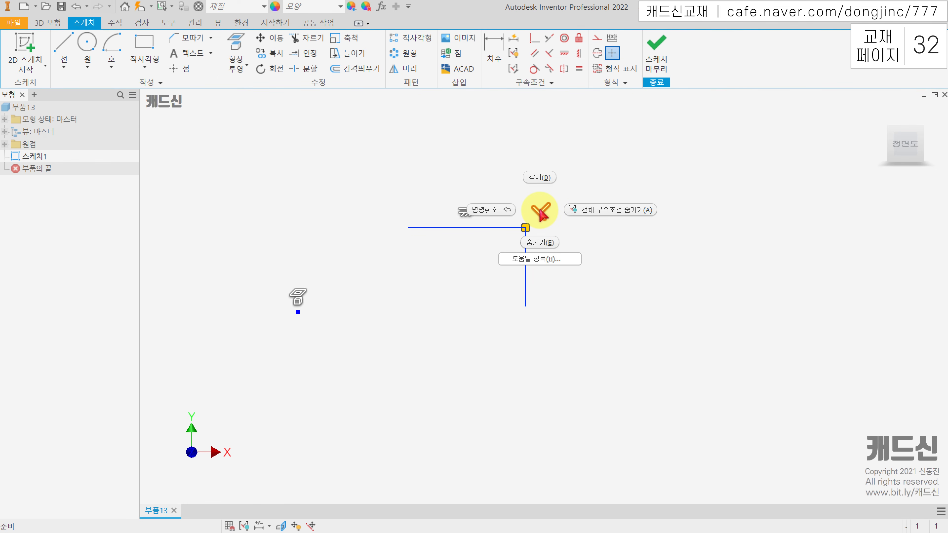
{"action": "left_click", "coordinate": [540, 181]}
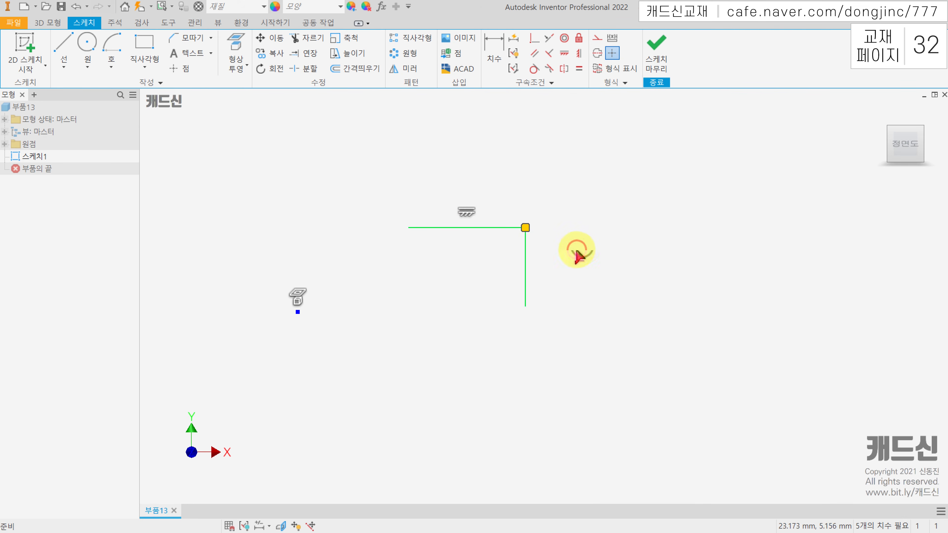
{"action": "left_click_drag", "start_coordinate": [527, 310], "coordinate": [596, 289]}
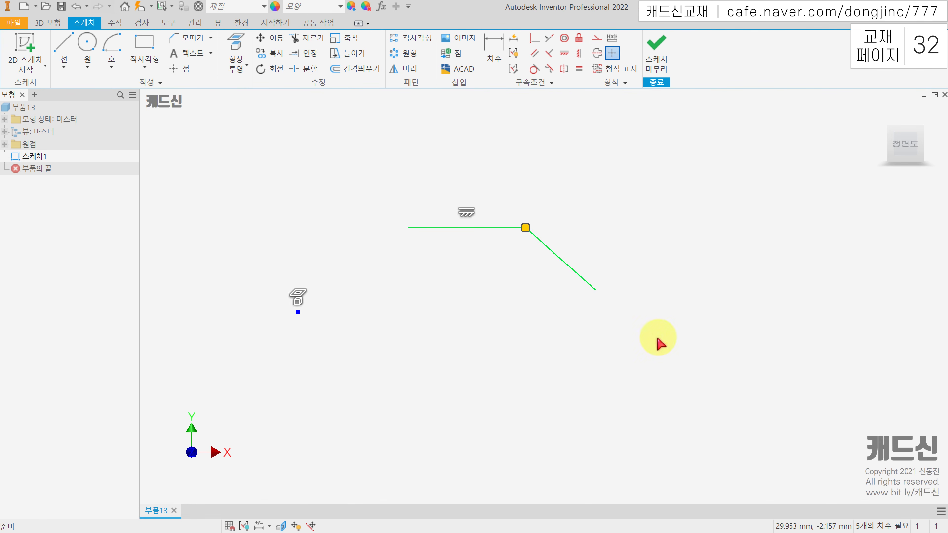
Delete the sloped line and remove the horizontal constraint from the remaining line
{"action": "left_click_drag", "start_coordinate": [568, 241], "coordinate": [545, 267]}
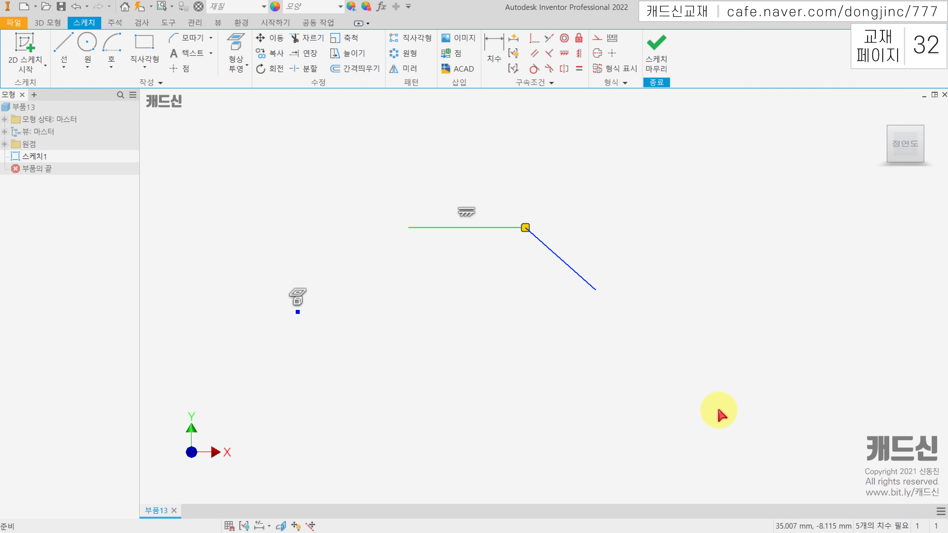
{"action": "key", "text": "Delete"}
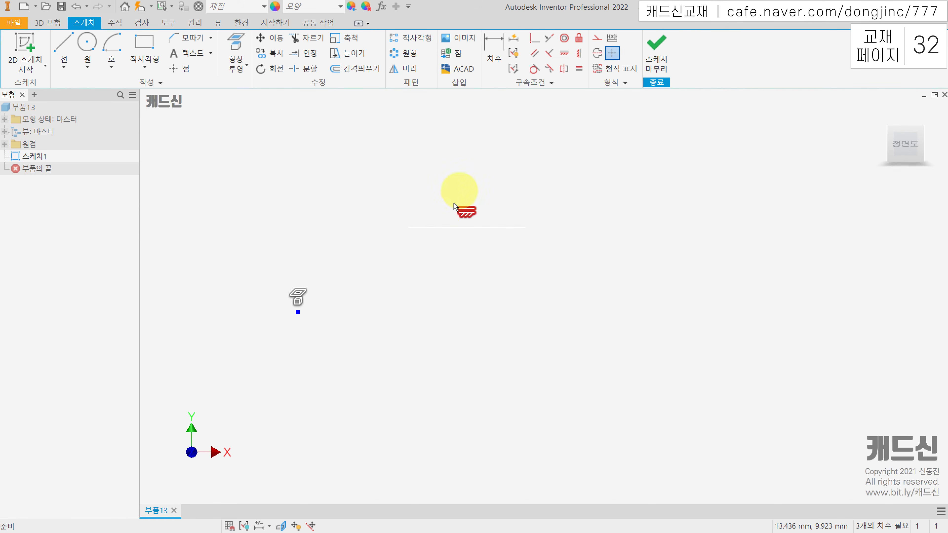
{"action": "right_click", "coordinate": [469, 213]}
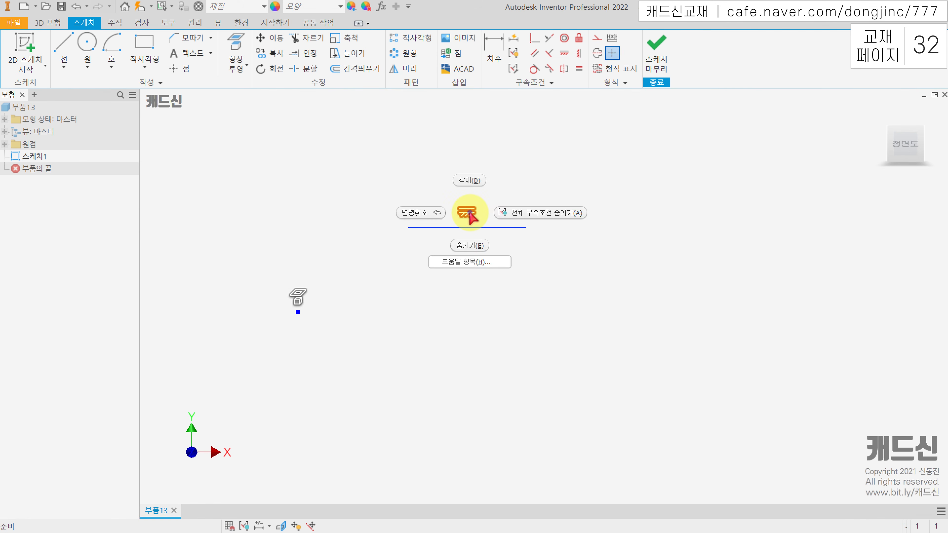
{"action": "left_click", "coordinate": [468, 183]}
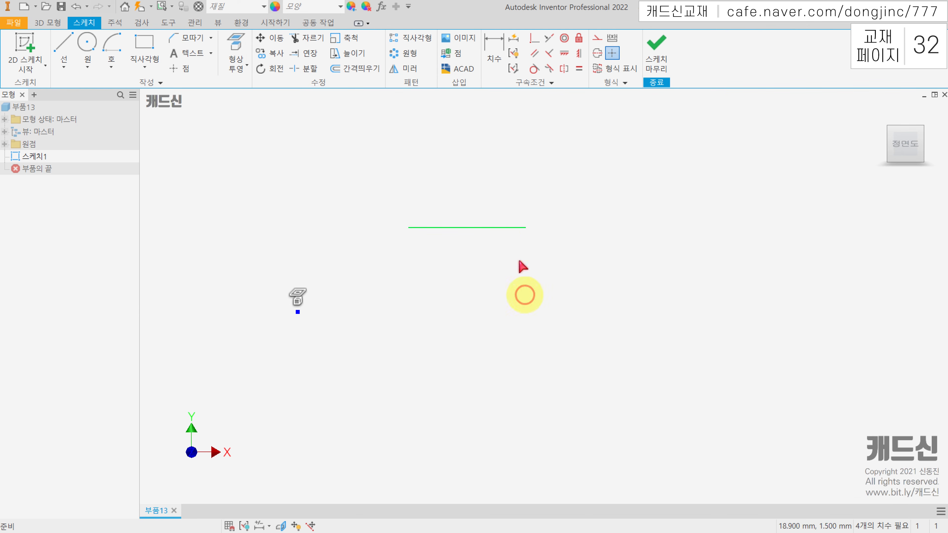
Tilt the remaining line by moving its right endpoint down and to the right, and delete the line
{"action": "left_click_drag", "start_coordinate": [527, 228], "coordinate": [566, 263]}
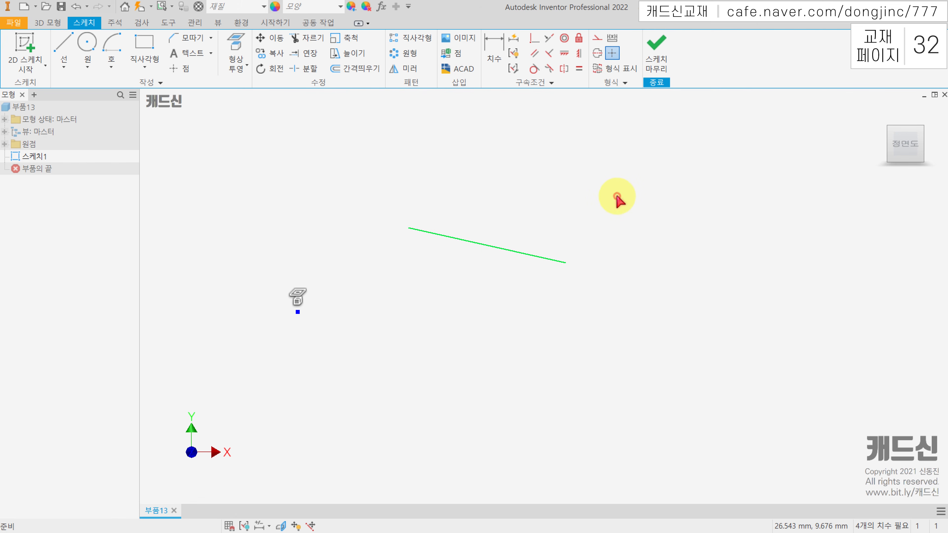
{"action": "left_click_drag", "start_coordinate": [617, 198], "coordinate": [485, 331]}
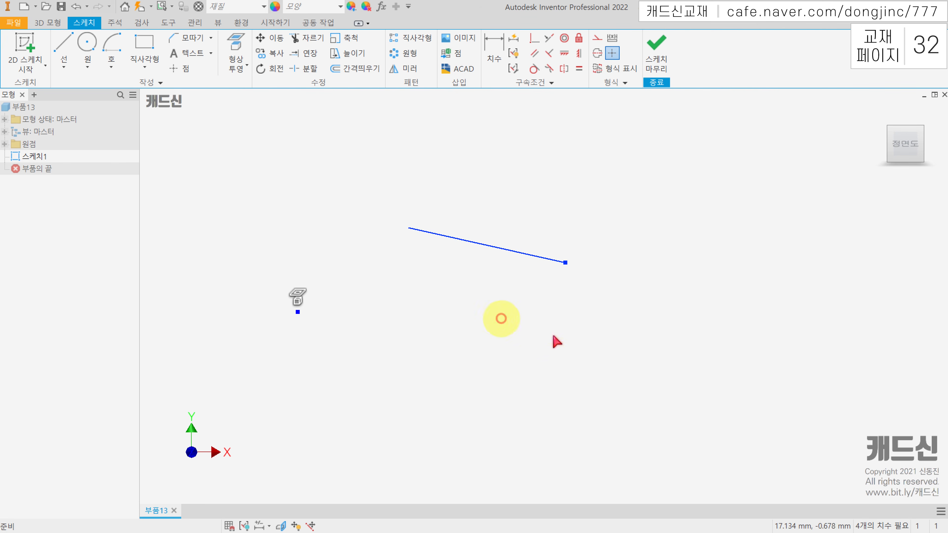
{"action": "key", "text": "Delete"}
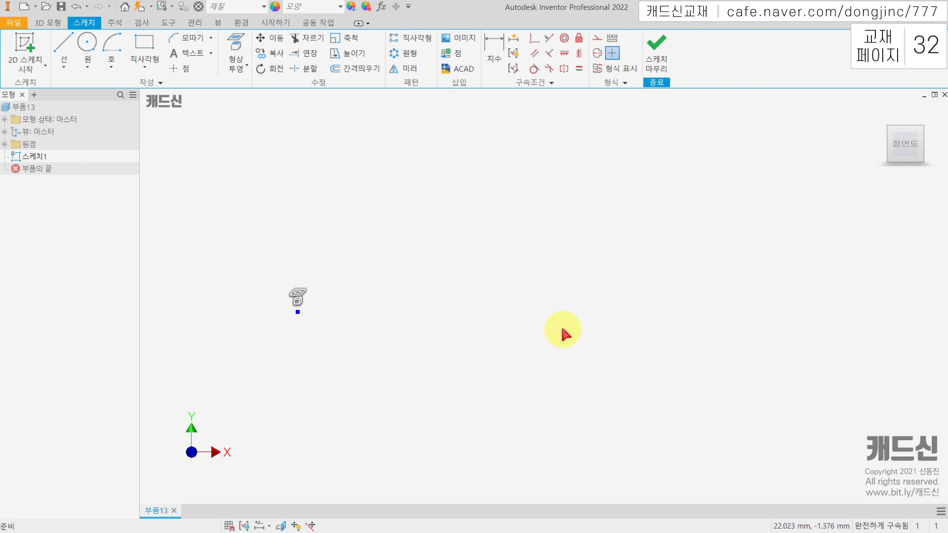
Switch to the textbook PDF in Adobe Acrobat and review the constraint types on pages 31 and 32
{"action": "key", "text": "alt+Tab"}
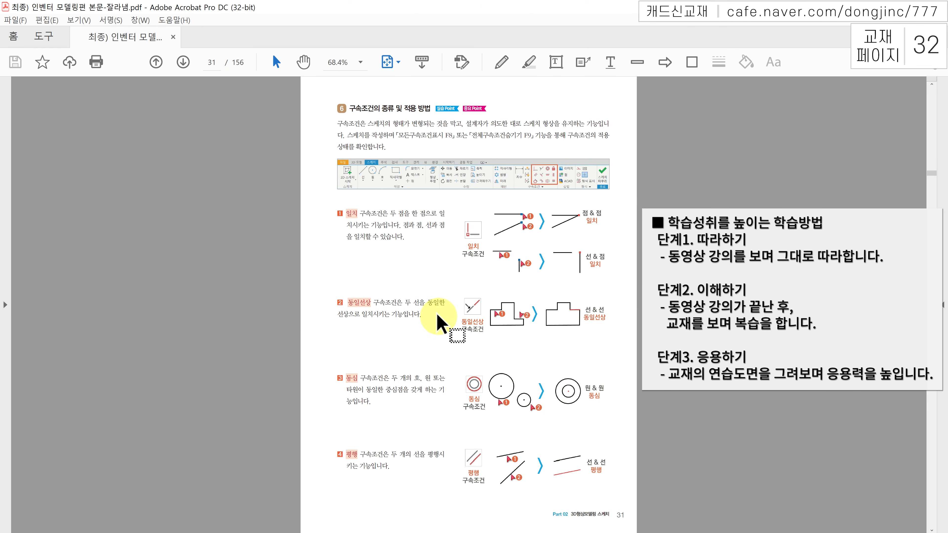
{"action": "scroll", "coordinate": [441, 306], "scroll_direction": "down", "scroll_amount": 1}
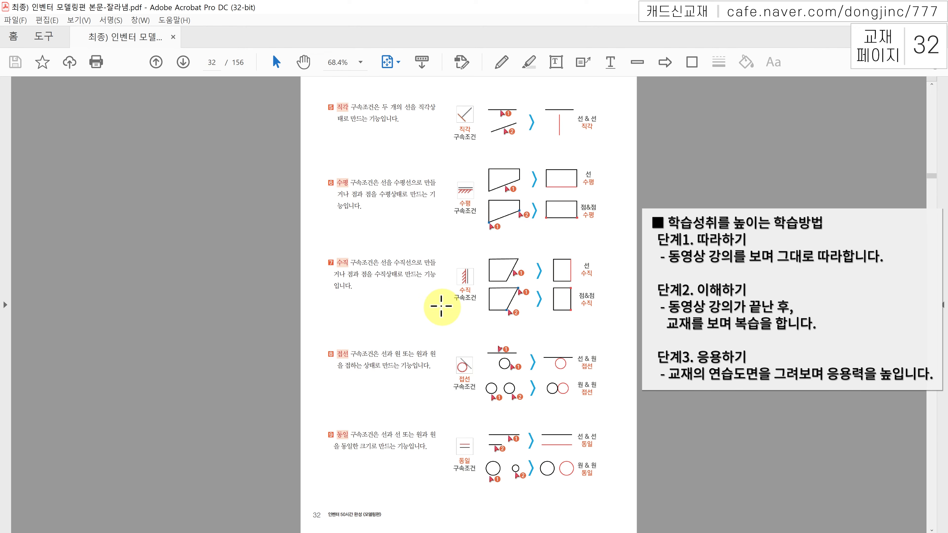
{"action": "scroll", "coordinate": [441, 306], "scroll_direction": "up", "scroll_amount": 1}
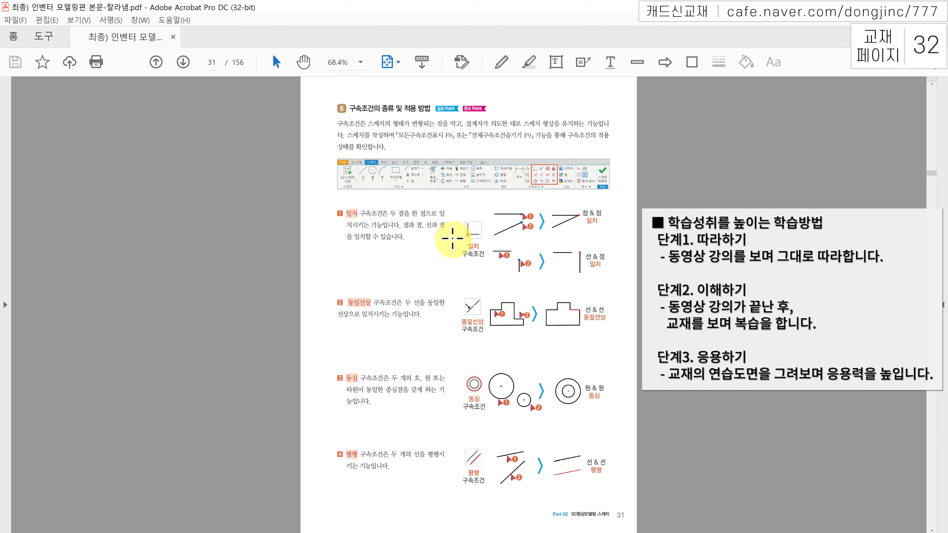